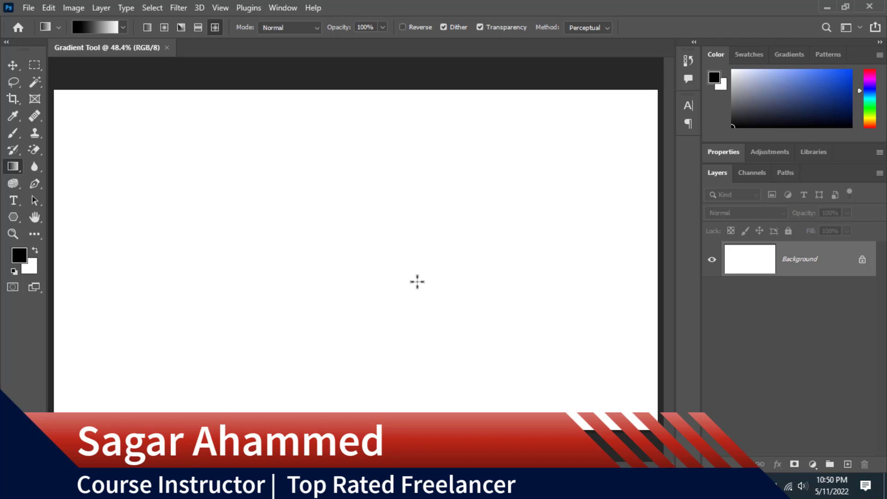
Step: Select the Gradient Tool from the gradient/paint bucket tool flyout
{"action": "left_click", "coordinate": [12, 166]}
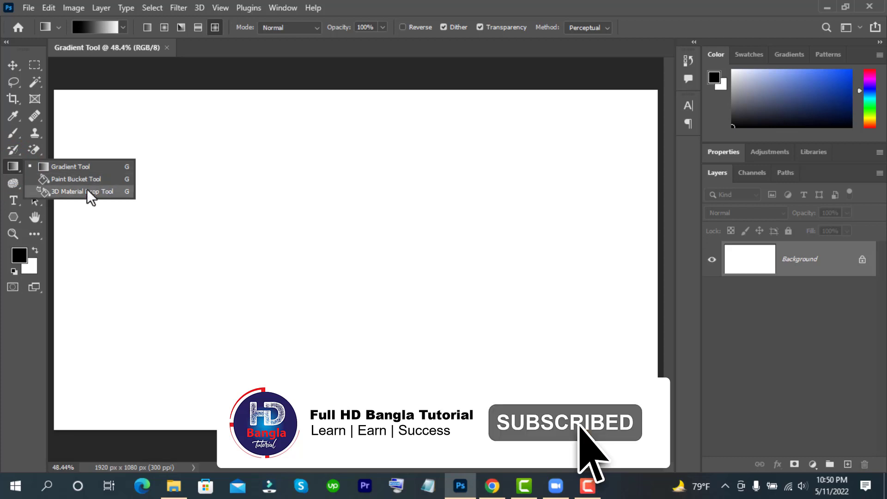
{"action": "left_click", "coordinate": [84, 167]}
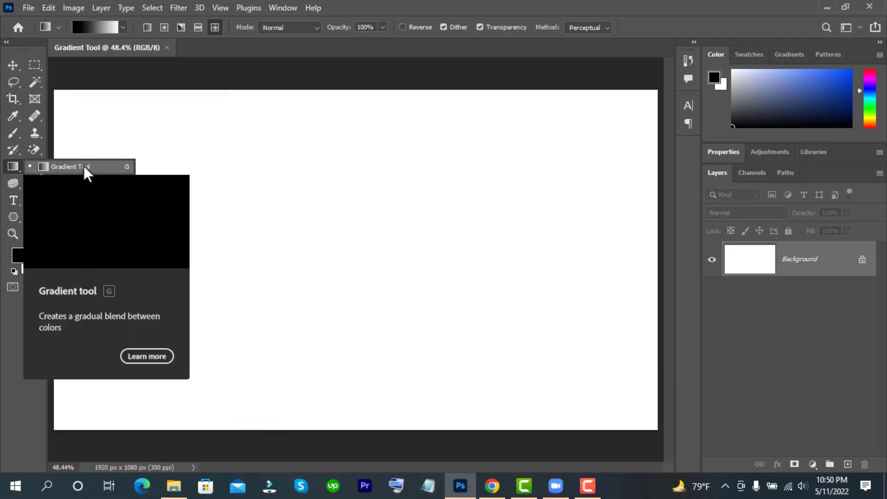
{"action": "left_click", "coordinate": [14, 166]}
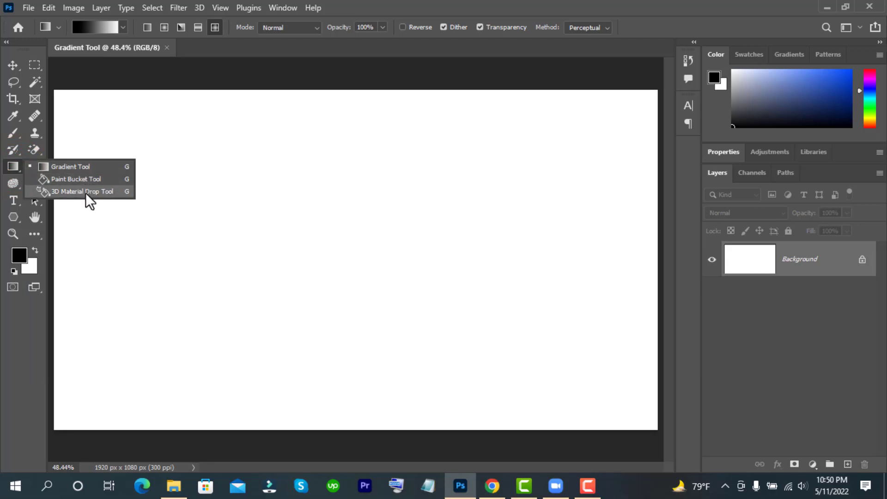
{"action": "left_click", "coordinate": [79, 167]}
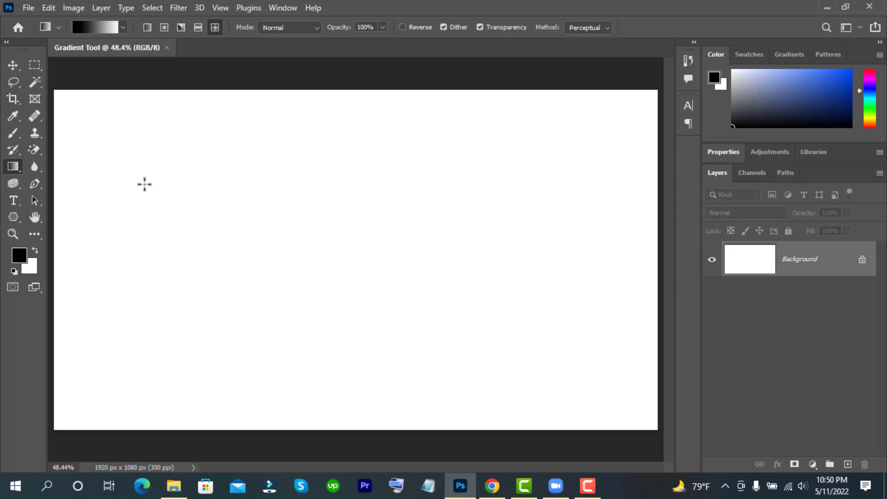
Step: Trial-fill the canvas with the background, then black, and set the foreground colour to 0f265d
{"action": "key", "text": "ctrl+BackSpace"}
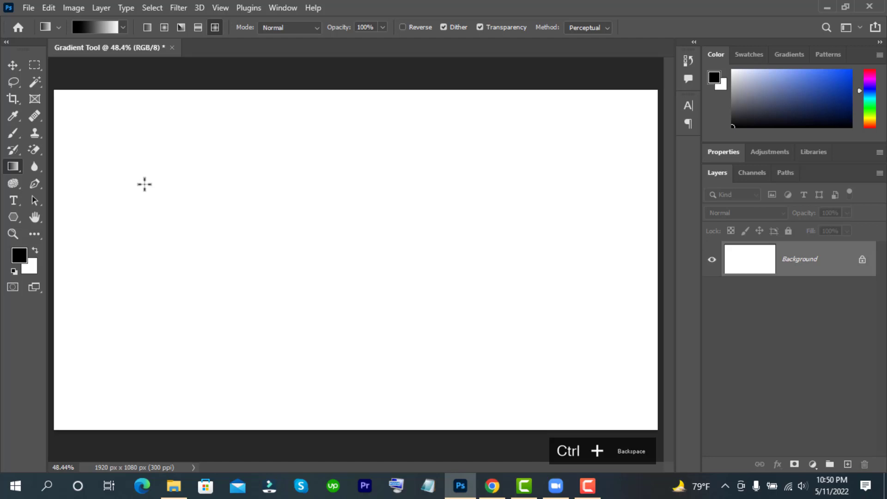
{"action": "key", "text": "alt+BackSpace"}
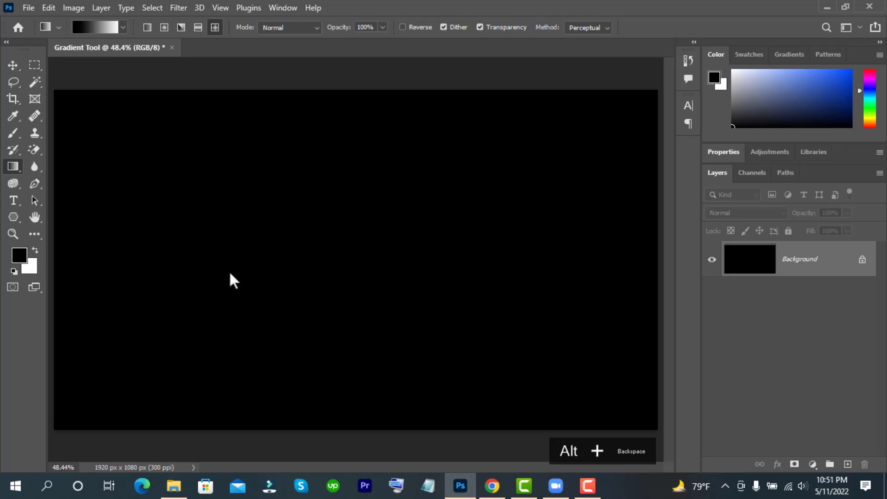
{"action": "left_click", "coordinate": [23, 258]}
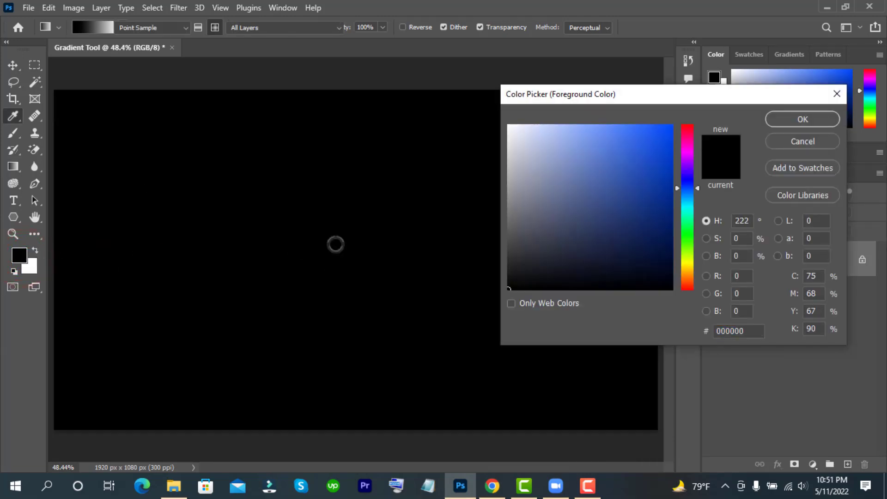
{"action": "left_click", "coordinate": [647, 230]}
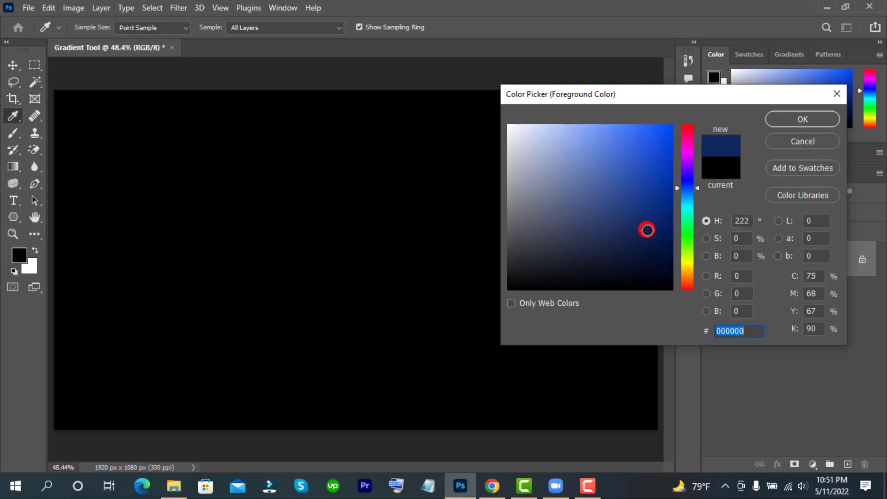
{"action": "left_click", "coordinate": [805, 119]}
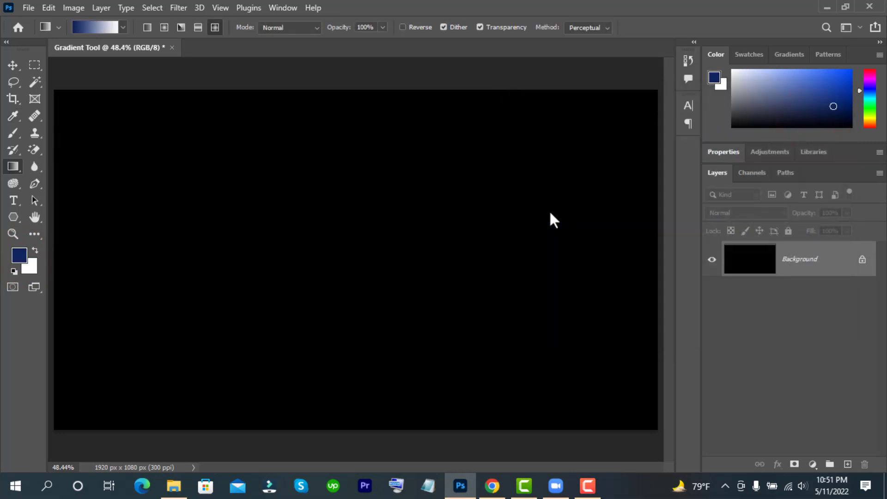
Step: Fill the canvas with navy 0f265d, then undo the navy and black fills
{"action": "key", "text": "alt+BackSpace"}
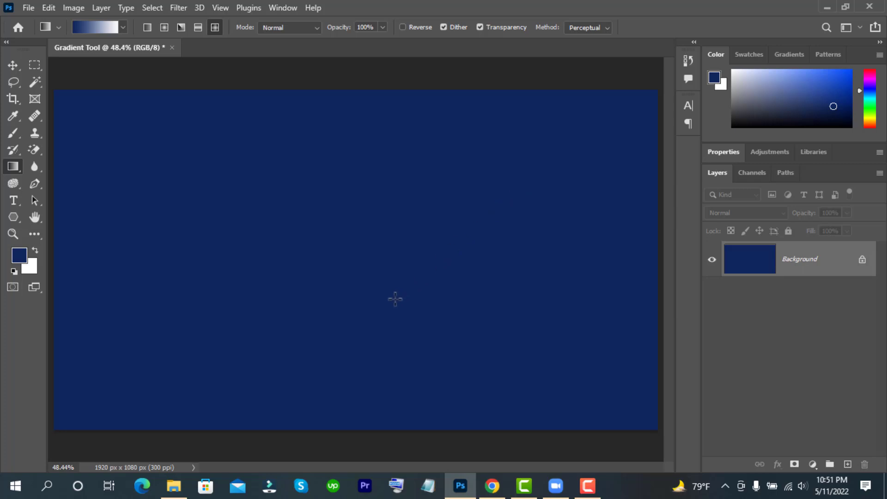
{"action": "key", "text": "ctrl+z"}
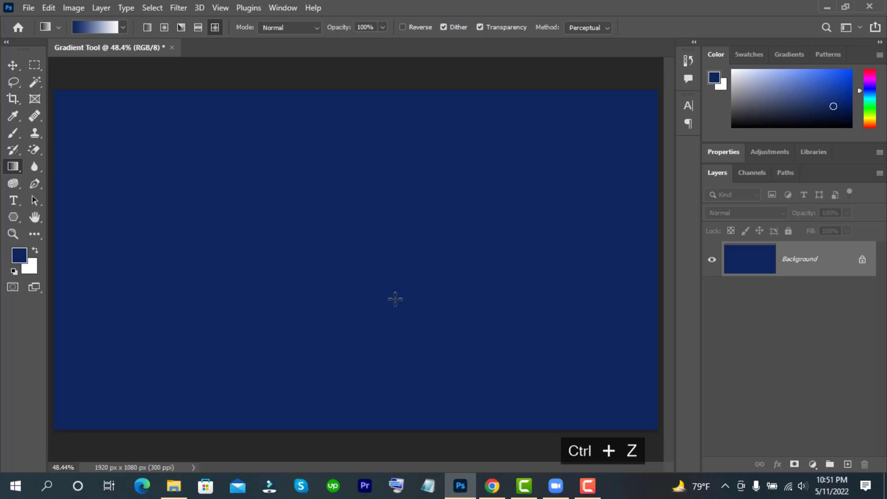
{"action": "key", "text": "ctrl+z"}
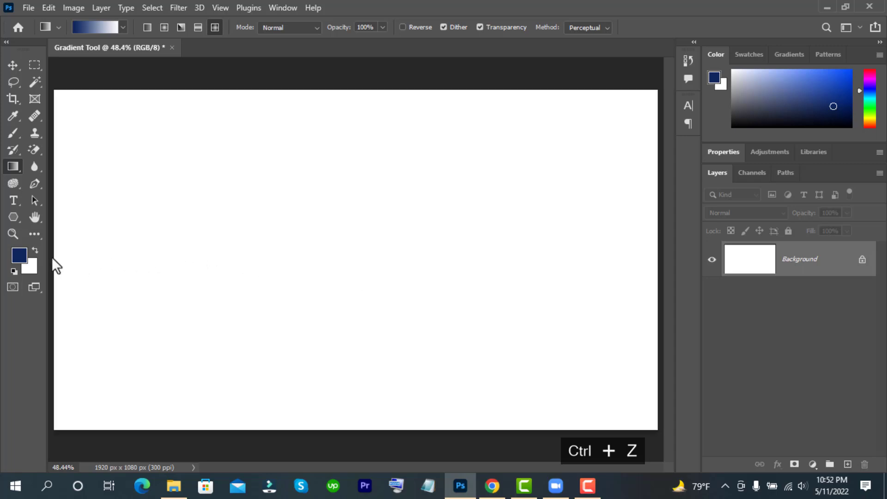
Step: Set the foreground colour back to black 000000
{"action": "left_click", "coordinate": [17, 254]}
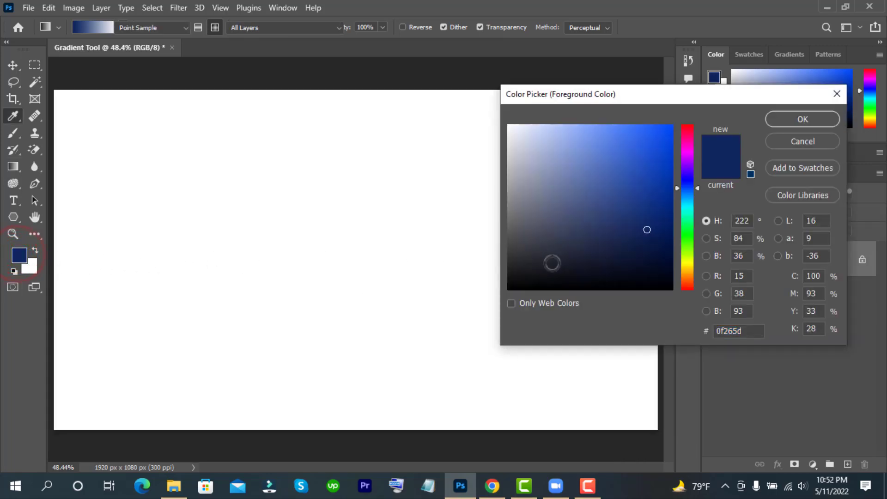
{"action": "left_click", "coordinate": [551, 262]}
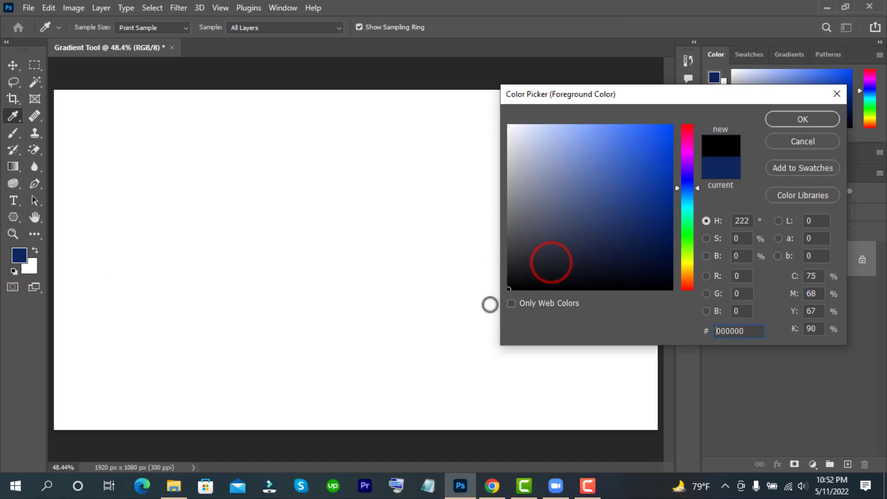
{"action": "left_click", "coordinate": [803, 119]}
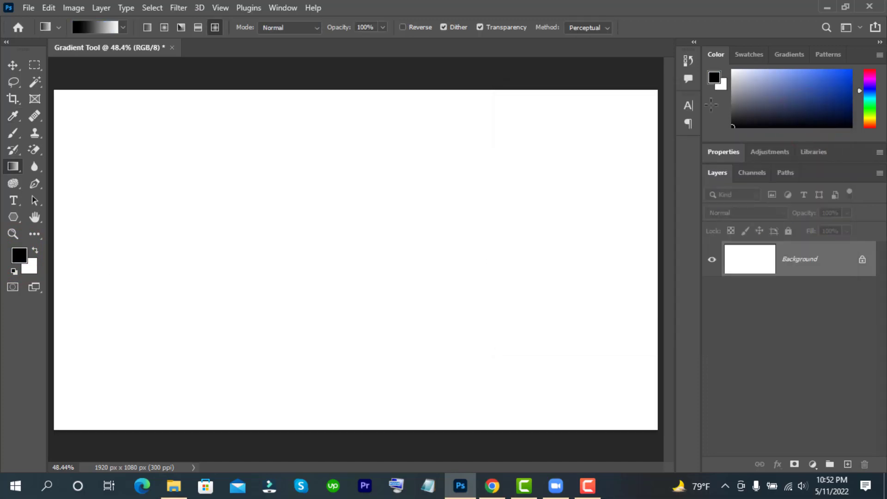
Step: Choose the first Basics preset, the black-to-white foreground-to-background gradient
{"action": "left_click", "coordinate": [124, 26]}
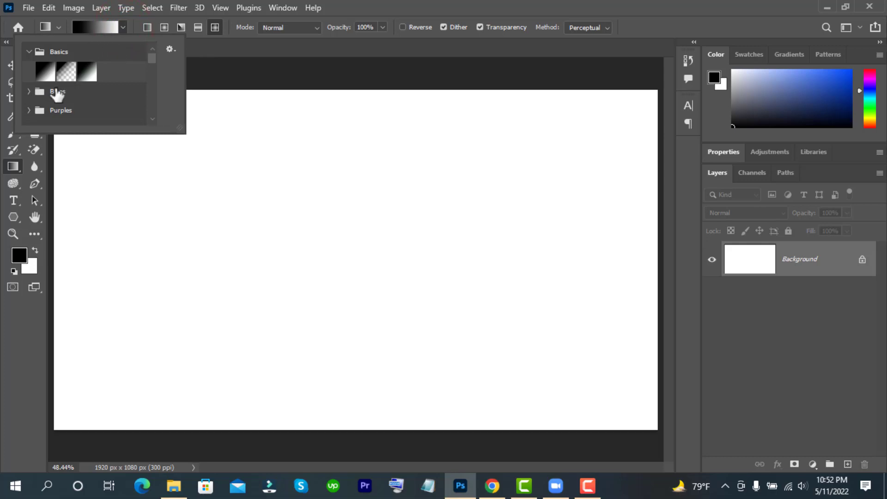
{"action": "scroll", "coordinate": [56, 95], "scroll_direction": "down", "scroll_amount": 1}
{"action": "scroll", "coordinate": [57, 95], "scroll_direction": "down", "scroll_amount": 1}
{"action": "scroll", "coordinate": [56, 94], "scroll_direction": "down", "scroll_amount": 1}
{"action": "scroll", "coordinate": [56, 95], "scroll_direction": "up", "scroll_amount": 3}
{"action": "scroll", "coordinate": [62, 96], "scroll_direction": "down", "scroll_amount": 1}
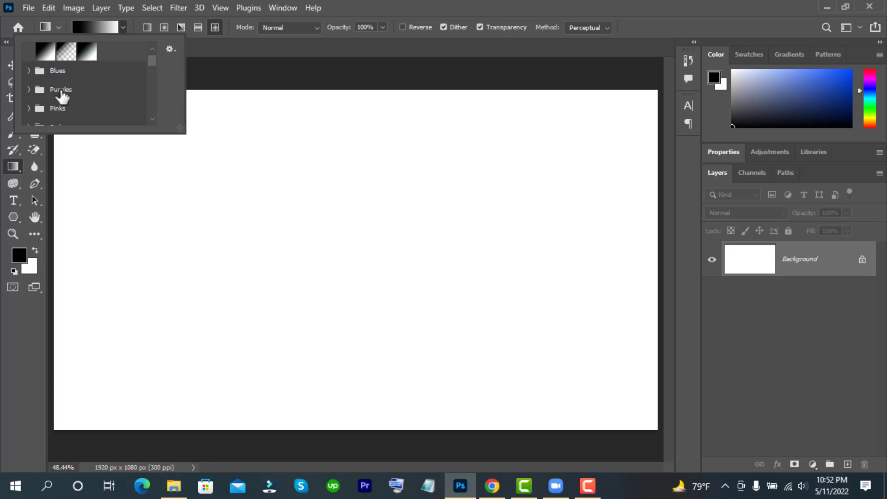
{"action": "scroll", "coordinate": [62, 97], "scroll_direction": "up", "scroll_amount": 1}
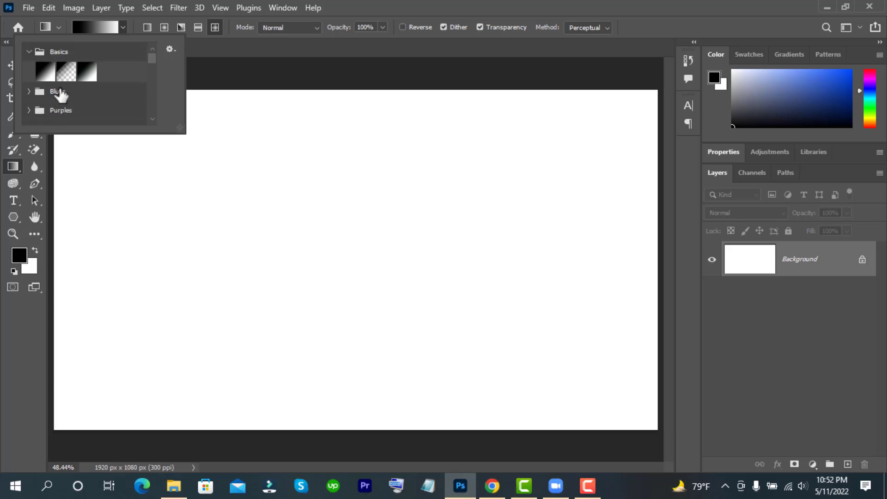
{"action": "left_click", "coordinate": [47, 70]}
{"action": "left_click", "coordinate": [598, 5]}
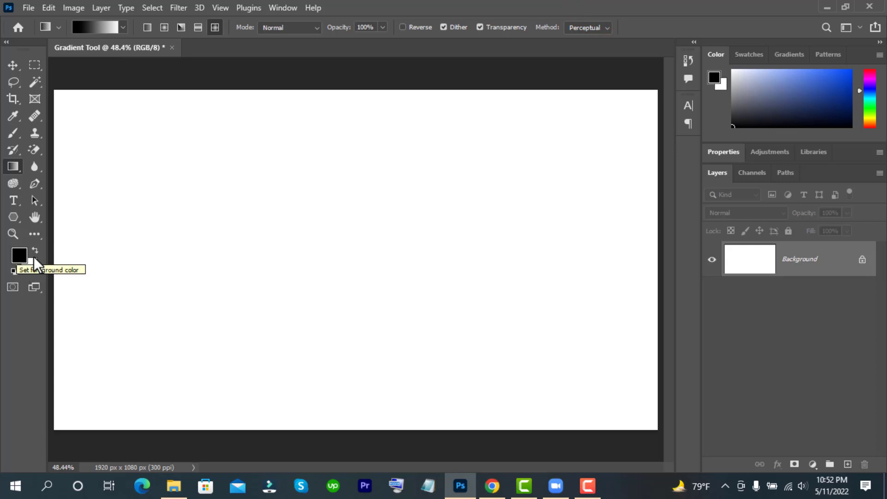
Step: Draw a linear gradient across the canvas, black at the left edge to white at the right
{"action": "left_click", "coordinate": [146, 27]}
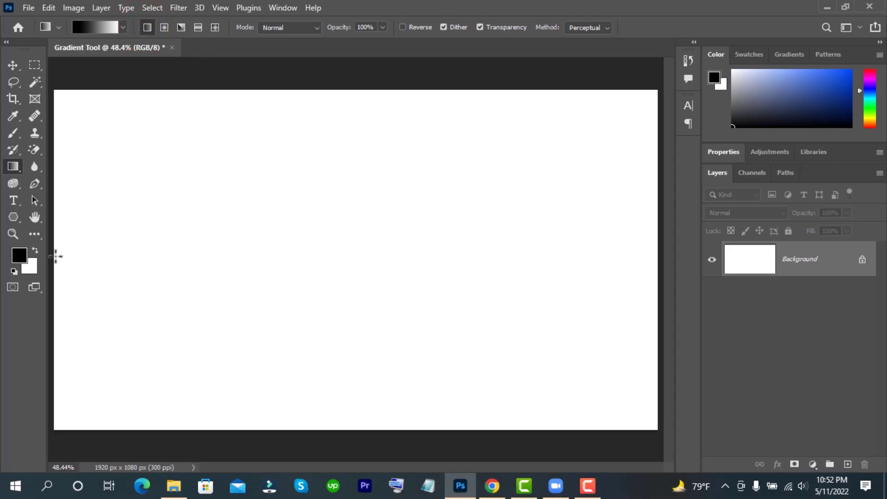
{"action": "left_click_drag", "start_coordinate": [56, 256], "coordinate": [652, 252]}
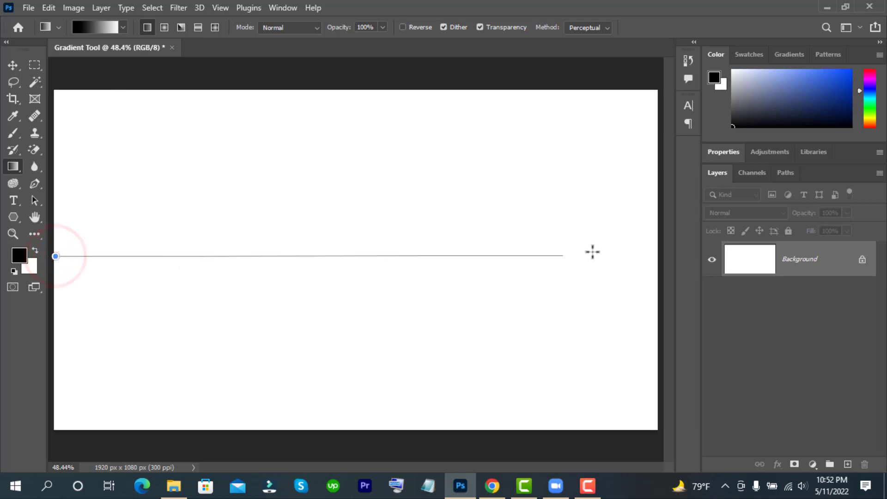
{"action": "left_click_drag", "start_coordinate": [652, 252], "coordinate": [654, 256]}
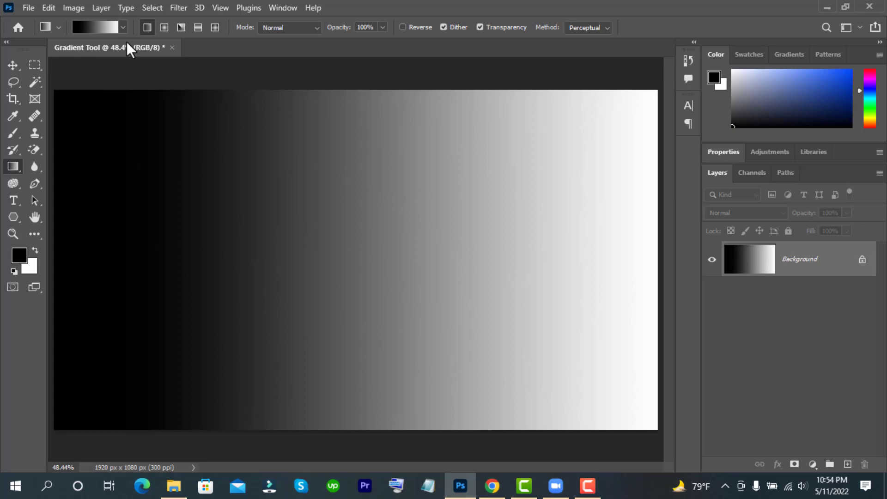
Step: Set the foreground colour to blue 004bff and the background colour to yellow e2c108
{"action": "left_click", "coordinate": [19, 253]}
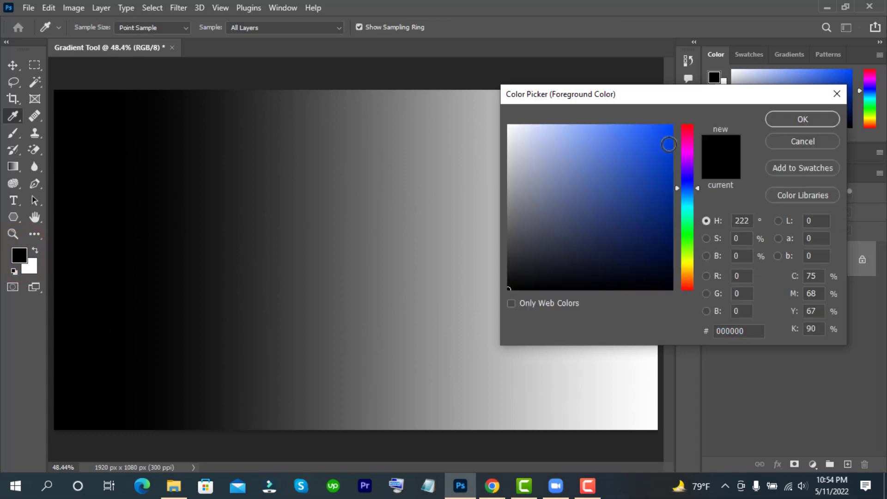
{"action": "left_click", "coordinate": [667, 144]}
{"action": "left_click", "coordinate": [803, 119]}
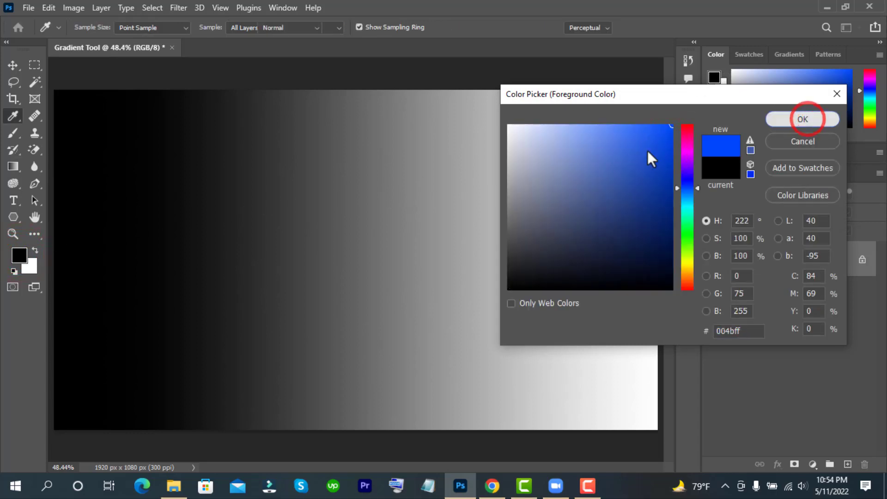
{"action": "left_click", "coordinate": [31, 268]}
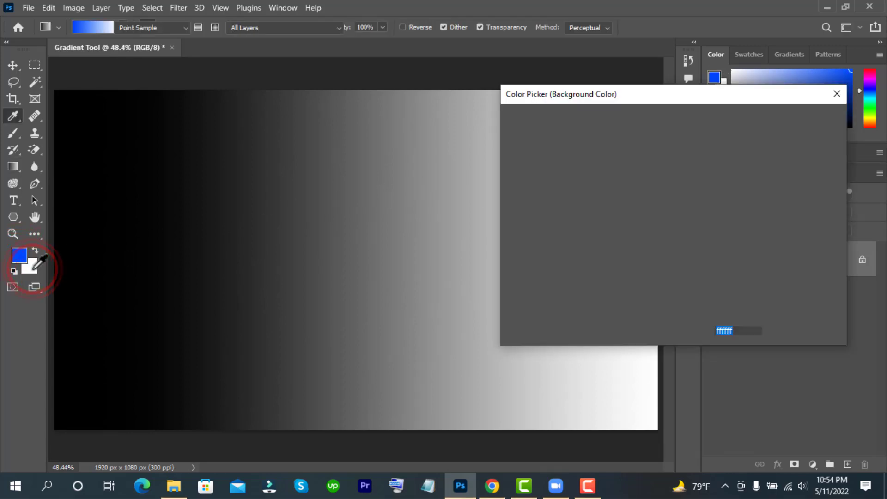
{"action": "left_click", "coordinate": [686, 267]}
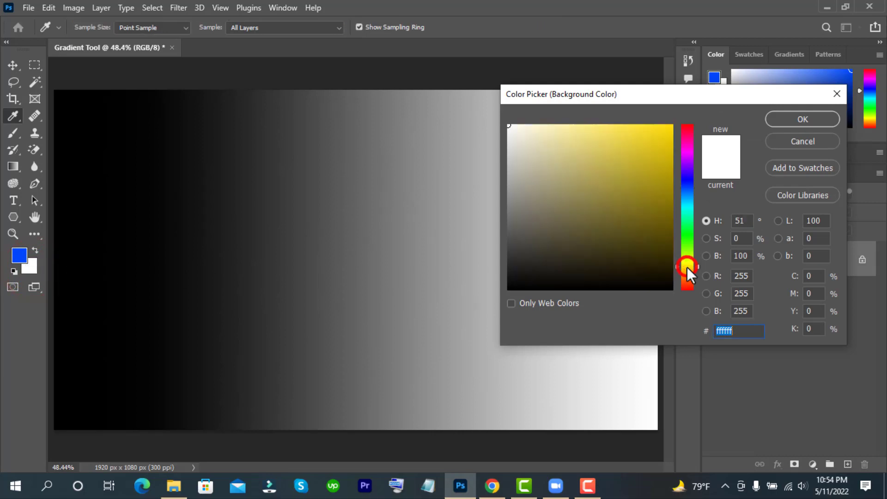
{"action": "left_click", "coordinate": [666, 143]}
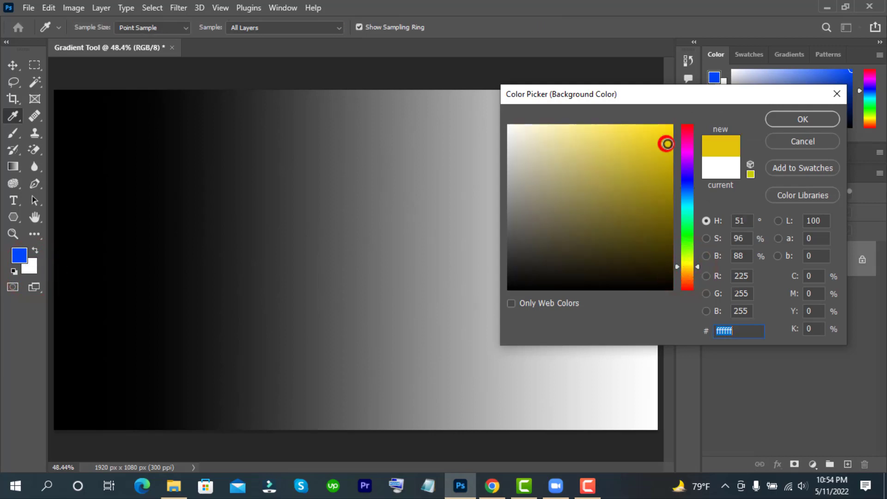
{"action": "left_click", "coordinate": [797, 116]}
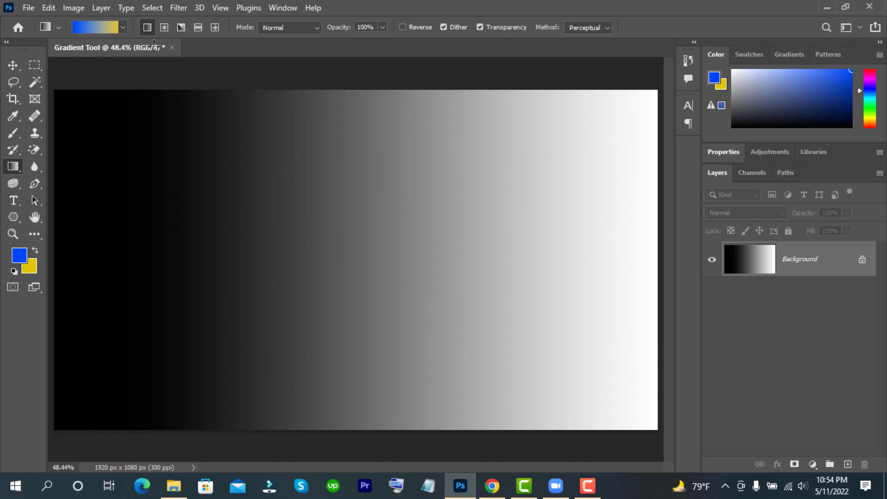
Step: Drag a blue-to-yellow gradient from the canvas top edge down to the bottom
{"action": "left_click_drag", "start_coordinate": [343, 90], "coordinate": [330, 428]}
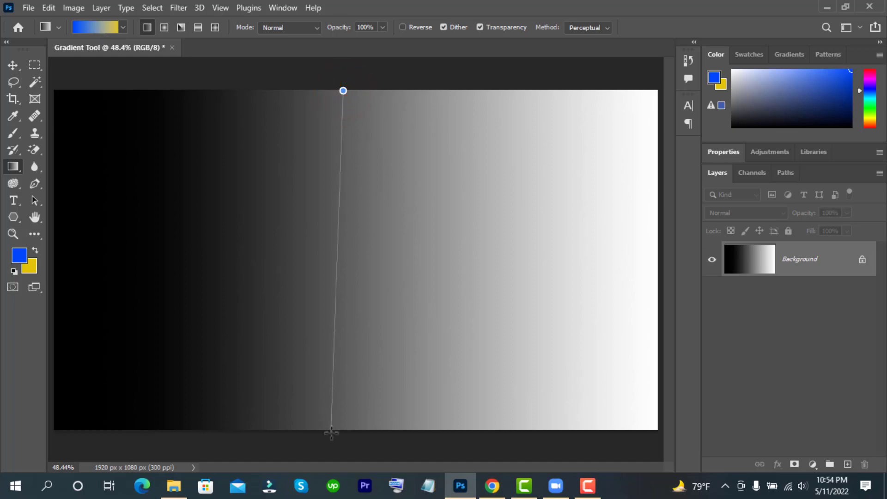
{"action": "left_click_drag", "start_coordinate": [330, 428], "coordinate": [329, 430]}
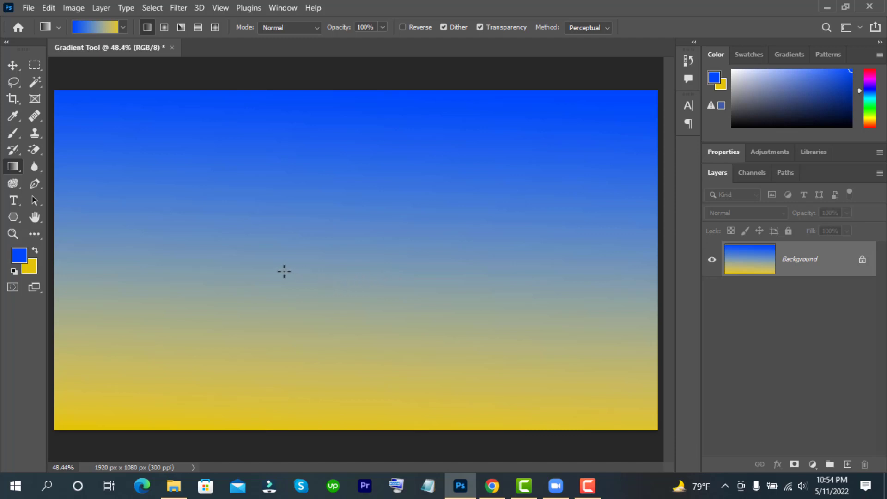
Step: Pick the second Blues preset and fill the canvas with it left to right
{"action": "left_click", "coordinate": [123, 28]}
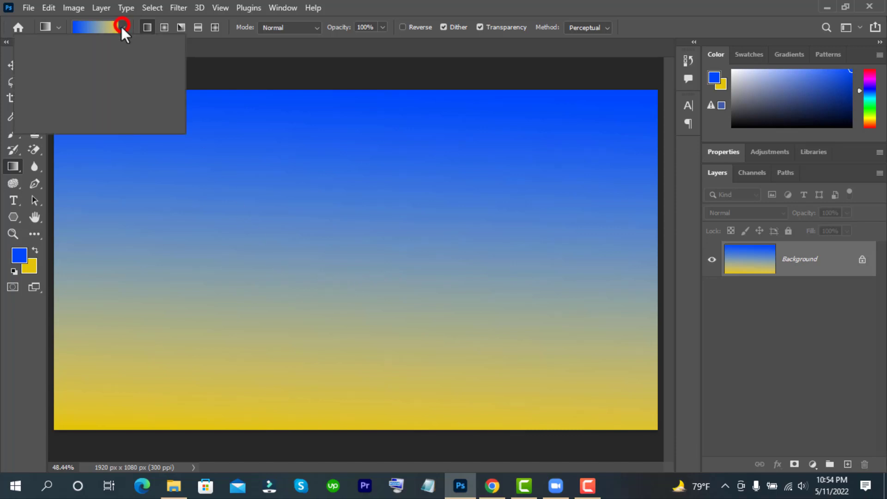
{"action": "scroll", "coordinate": [83, 80], "scroll_direction": "down", "scroll_amount": 2}
{"action": "scroll", "coordinate": [83, 79], "scroll_direction": "down", "scroll_amount": 2}
{"action": "scroll", "coordinate": [85, 90], "scroll_direction": "down", "scroll_amount": 1}
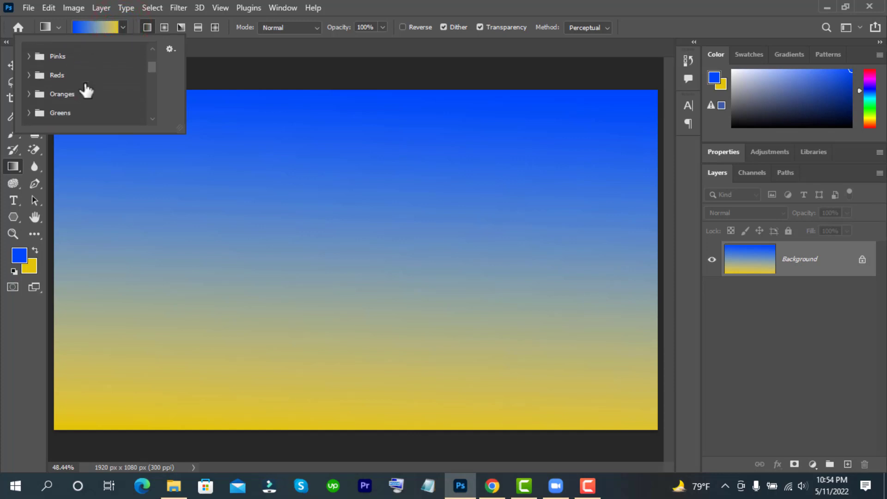
{"action": "scroll", "coordinate": [86, 90], "scroll_direction": "down", "scroll_amount": 1}
{"action": "scroll", "coordinate": [85, 90], "scroll_direction": "down", "scroll_amount": 1}
{"action": "scroll", "coordinate": [86, 90], "scroll_direction": "up", "scroll_amount": 1}
{"action": "scroll", "coordinate": [85, 90], "scroll_direction": "up", "scroll_amount": 5}
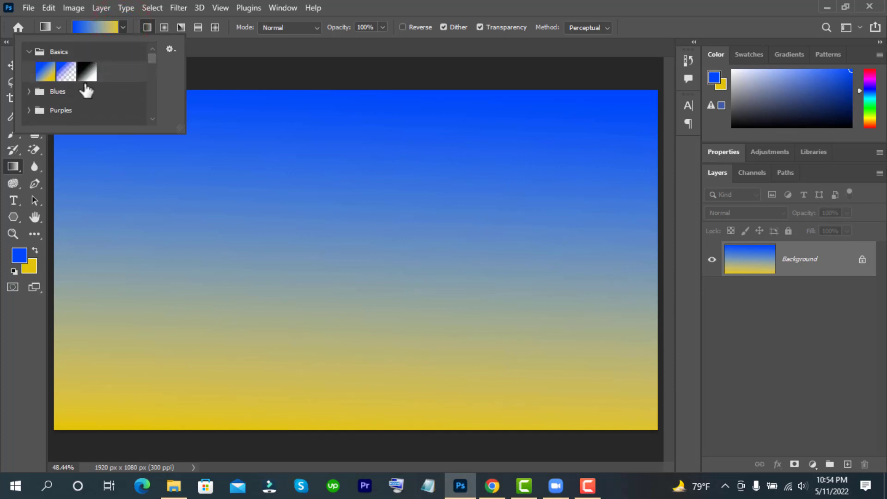
{"action": "left_click", "coordinate": [25, 88]}
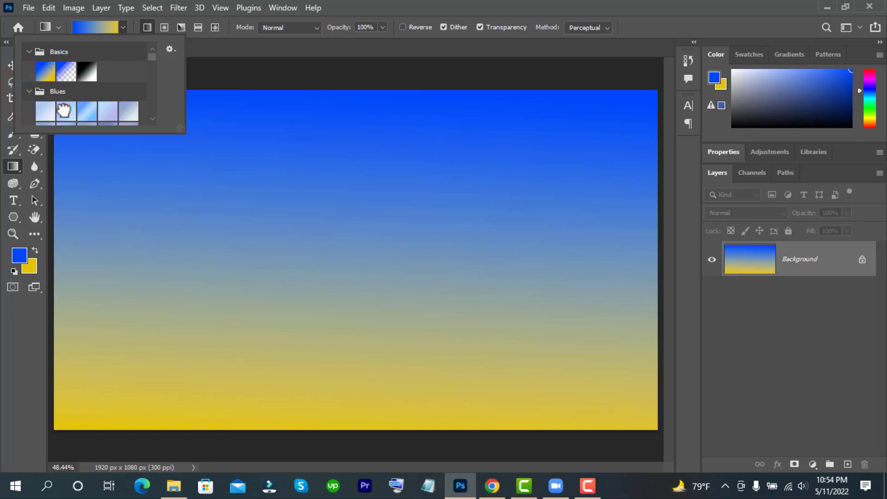
{"action": "left_click", "coordinate": [66, 113]}
{"action": "left_click_drag", "start_coordinate": [54, 250], "coordinate": [660, 252]}
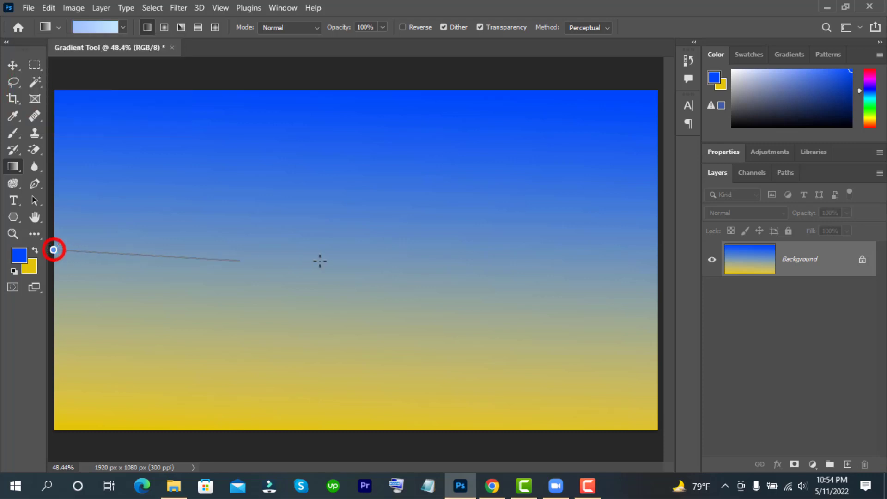
Step: Switch to the third Blues preset and refill the canvas left to right
{"action": "left_click", "coordinate": [122, 28]}
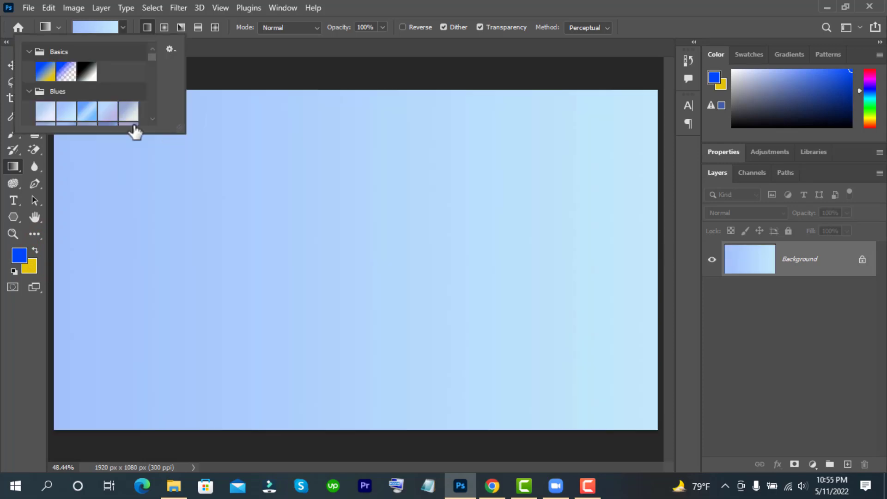
{"action": "left_click", "coordinate": [86, 113]}
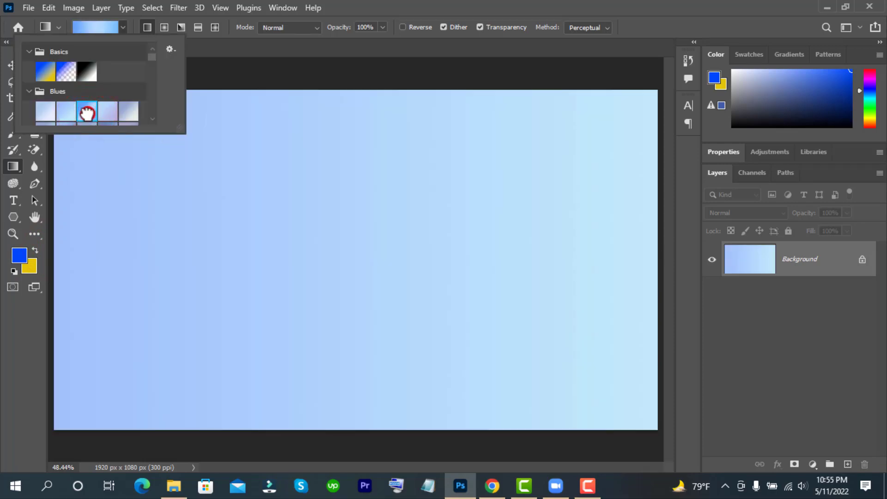
{"action": "left_click", "coordinate": [87, 114]}
{"action": "left_click_drag", "start_coordinate": [56, 240], "coordinate": [663, 245]}
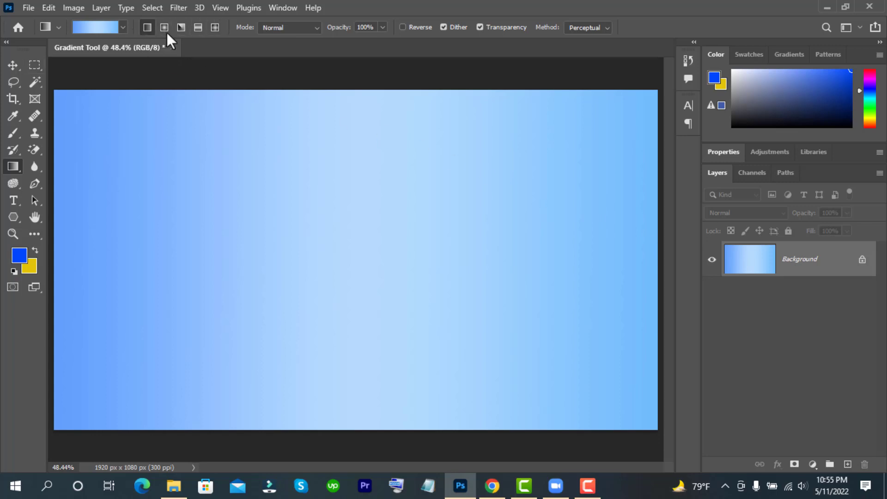
Step: Choose the Basics Black, White preset and fill left-to-right, then top-to-bottom
{"action": "left_click", "coordinate": [123, 27]}
{"action": "left_click", "coordinate": [88, 71]}
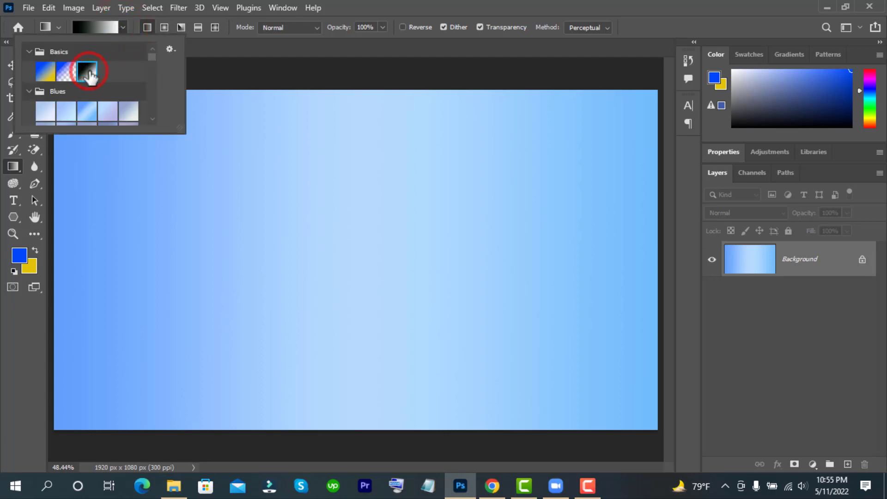
{"action": "left_click", "coordinate": [234, 45]}
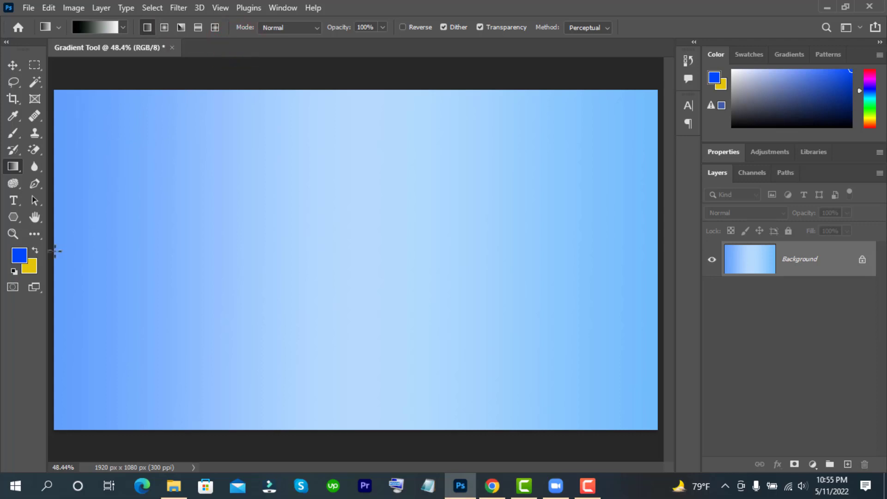
{"action": "left_click_drag", "start_coordinate": [54, 251], "coordinate": [659, 257]}
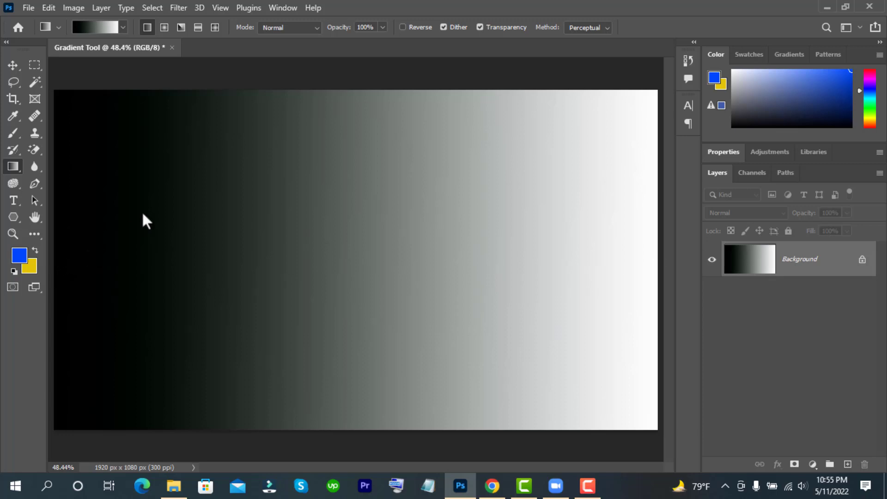
{"action": "left_click_drag", "start_coordinate": [322, 89], "coordinate": [315, 421]}
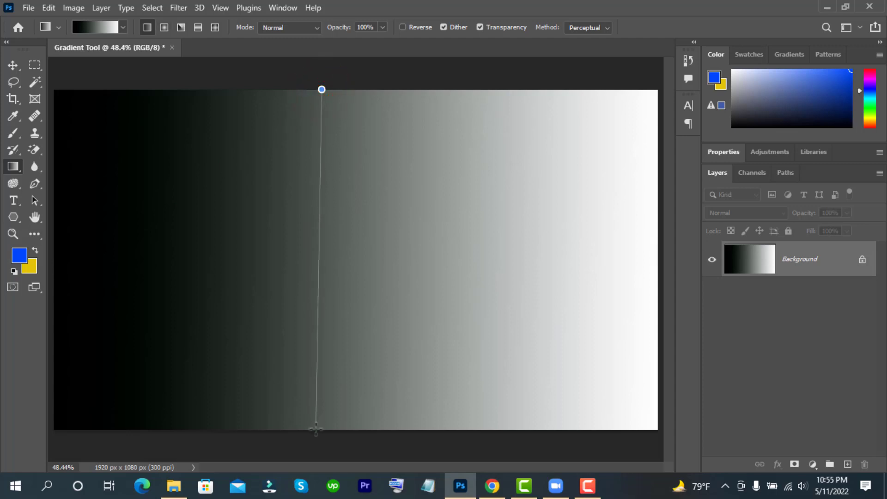
{"action": "left_click_drag", "start_coordinate": [315, 423], "coordinate": [319, 426]}
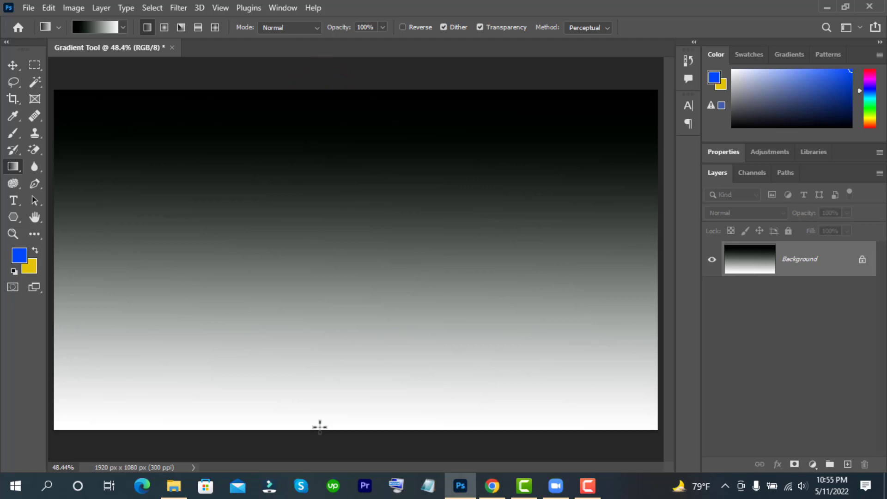
Step: Draw a radial gradient, then an angle gradient from the centre, then a diamond gradient upper left
{"action": "left_click", "coordinate": [164, 27]}
{"action": "left_click_drag", "start_coordinate": [346, 268], "coordinate": [655, 270]}
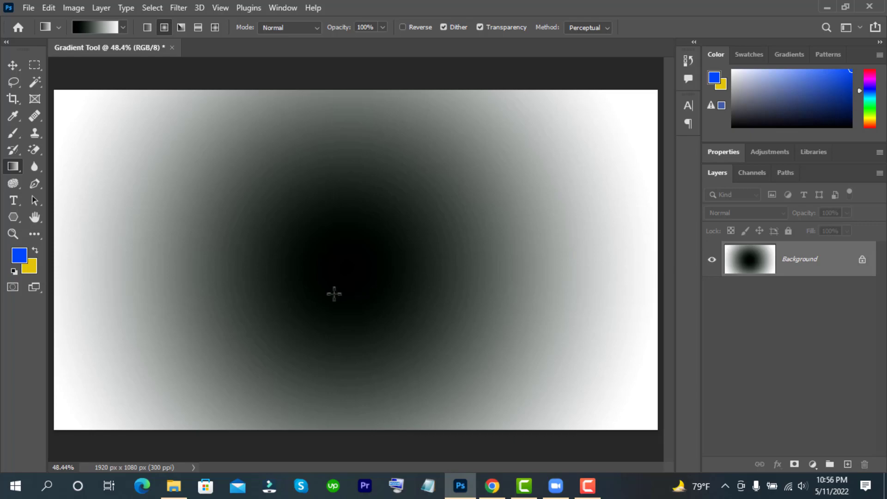
{"action": "left_click", "coordinate": [181, 26]}
{"action": "left_click_drag", "start_coordinate": [375, 269], "coordinate": [658, 430]}
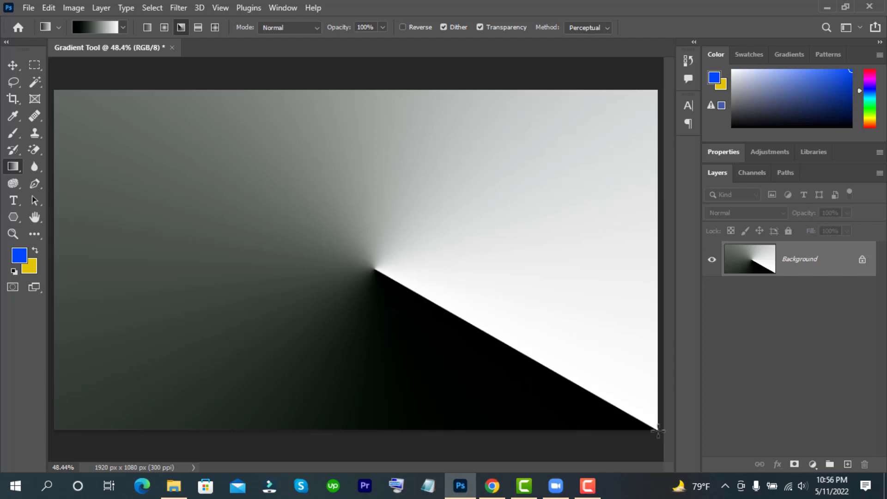
{"action": "left_click", "coordinate": [215, 27]}
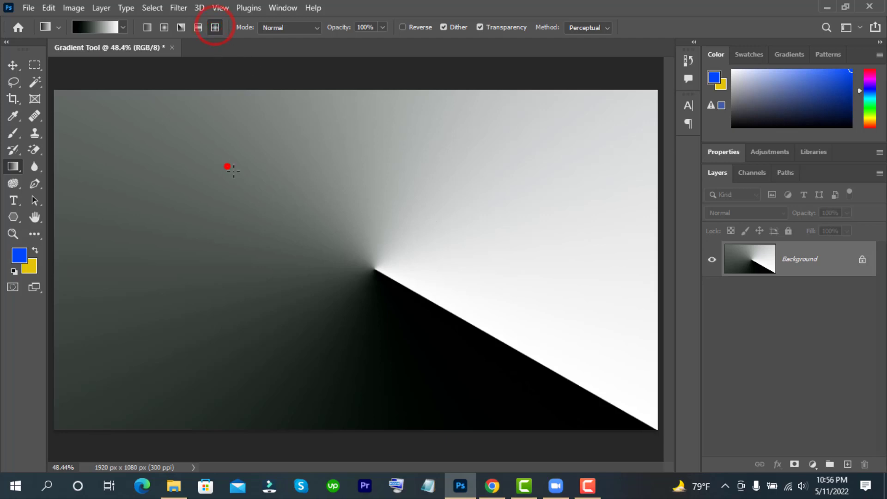
{"action": "left_click_drag", "start_coordinate": [227, 166], "coordinate": [386, 321]}
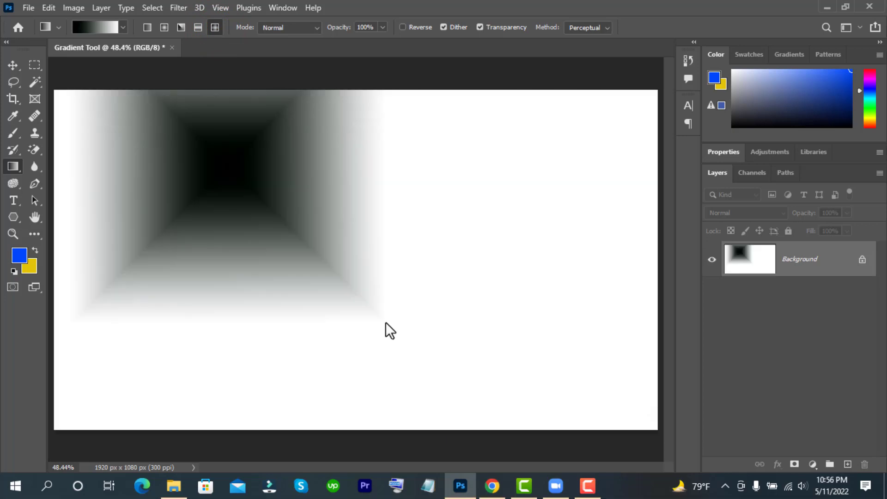
Step: Switch back to Linear style and browse the blend modes, leaving Normal selected
{"action": "left_click", "coordinate": [148, 27]}
{"action": "left_click", "coordinate": [314, 29]}
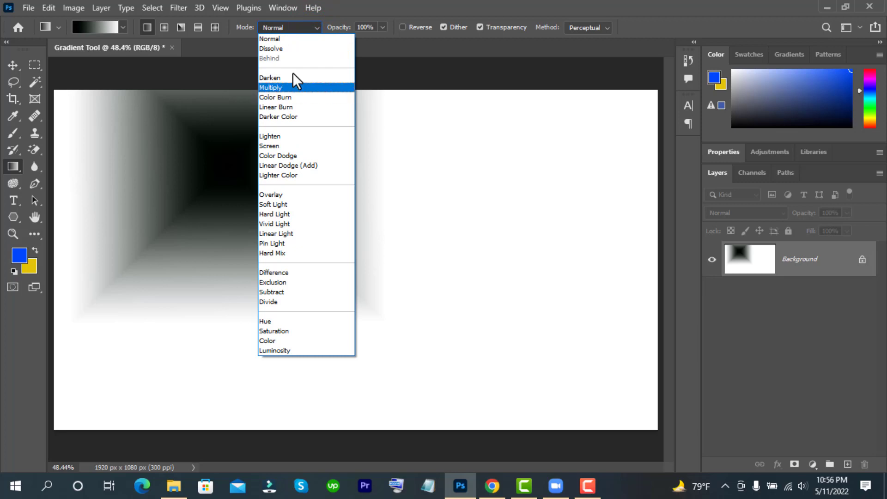
{"action": "key", "text": "Down"}
{"action": "key", "text": "Down"}
{"action": "key", "text": "Down"}
{"action": "key", "text": "Down"}
{"action": "key", "text": "Down"}
{"action": "key", "text": "Down"}
{"action": "key", "text": "Up"}
{"action": "key", "text": "Up"}
{"action": "key", "text": "Up"}
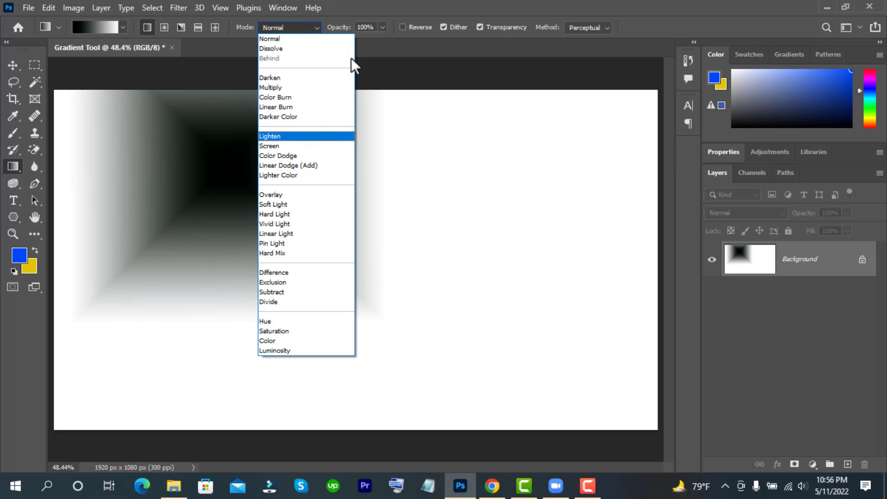
{"action": "key", "text": "Up"}
{"action": "key", "text": "Up"}
{"action": "key", "text": "Up"}
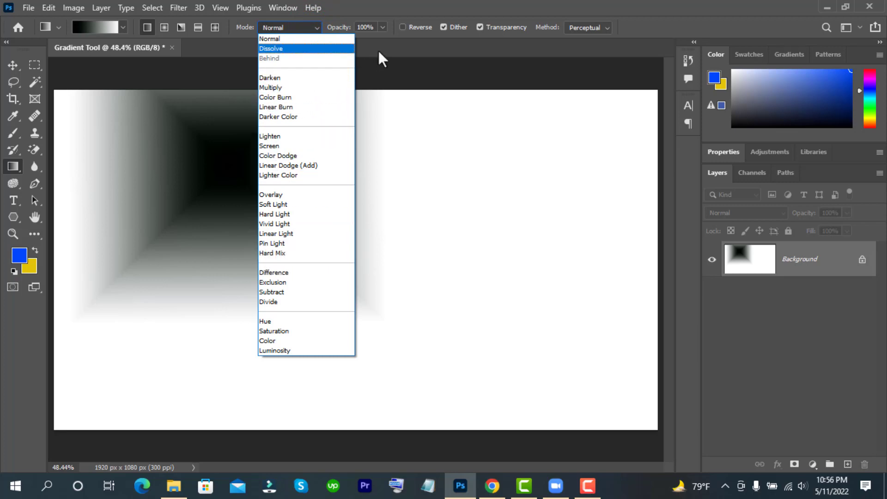
{"action": "left_click", "coordinate": [378, 49]}
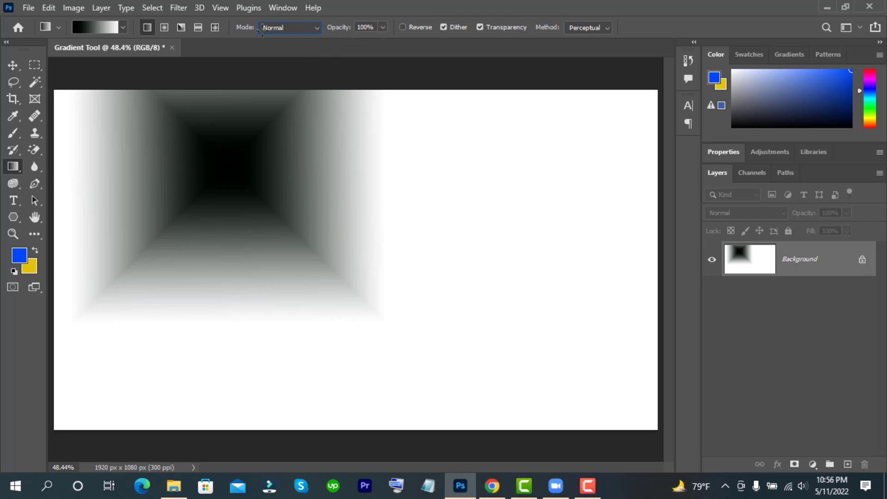
Step: Pick the teal-to-purple gradient preset and fill the canvas from its left edge to right edge
{"action": "left_click", "coordinate": [59, 28]}
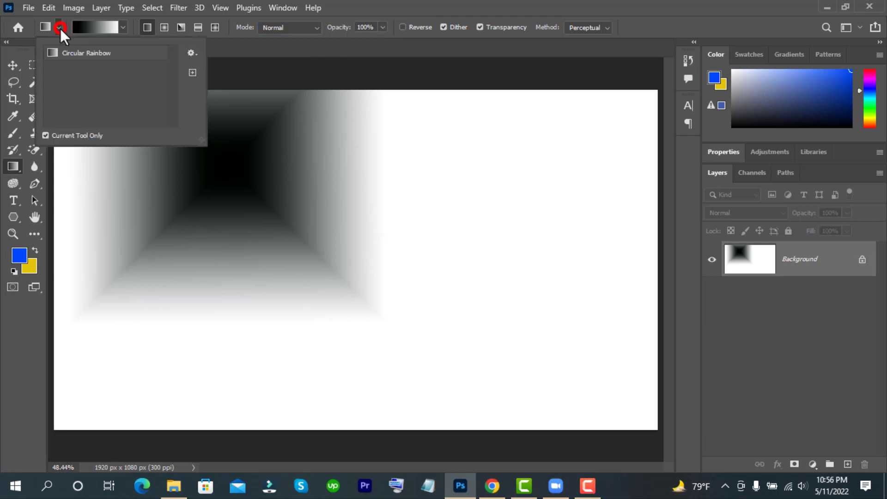
{"action": "left_click", "coordinate": [102, 28]}
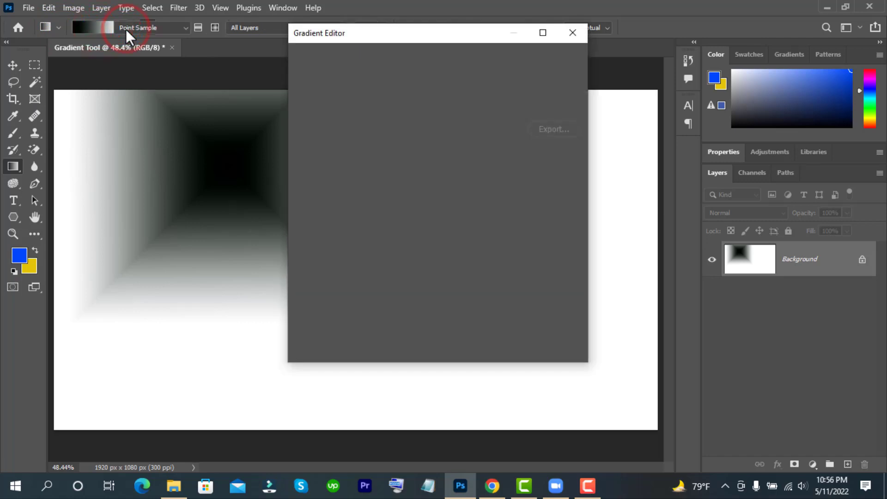
{"action": "left_click", "coordinate": [125, 29]}
{"action": "scroll", "coordinate": [127, 113], "scroll_direction": "down", "scroll_amount": 1}
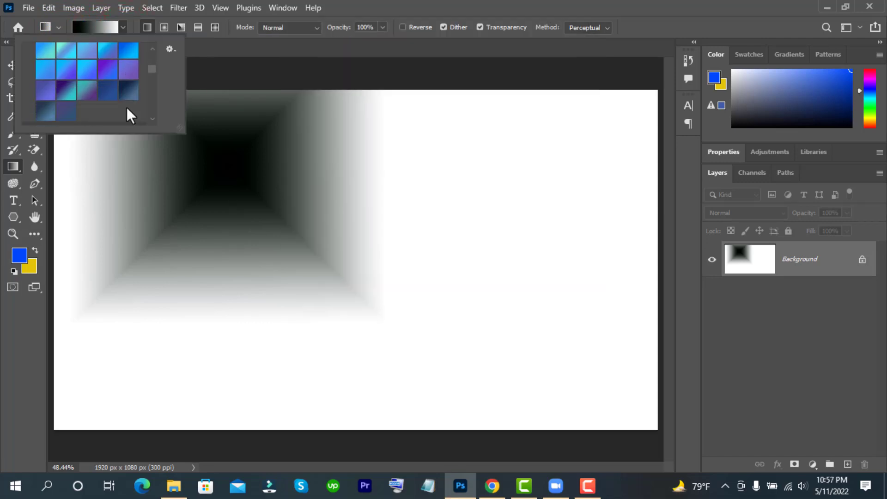
{"action": "left_click", "coordinate": [86, 92]}
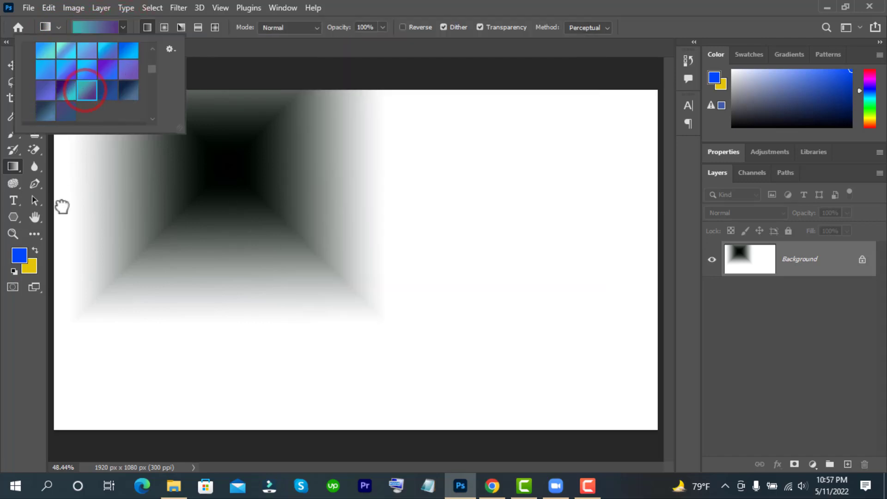
{"action": "left_click", "coordinate": [54, 252]}
{"action": "left_click_drag", "start_coordinate": [54, 252], "coordinate": [661, 255]}
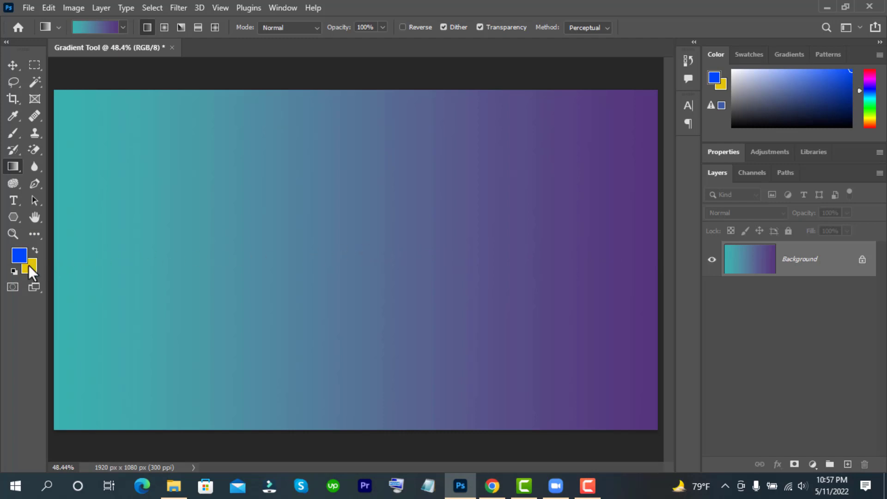
Step: Select the blue-to-yellow Foreground to Background gradient preset
{"action": "left_click", "coordinate": [122, 28]}
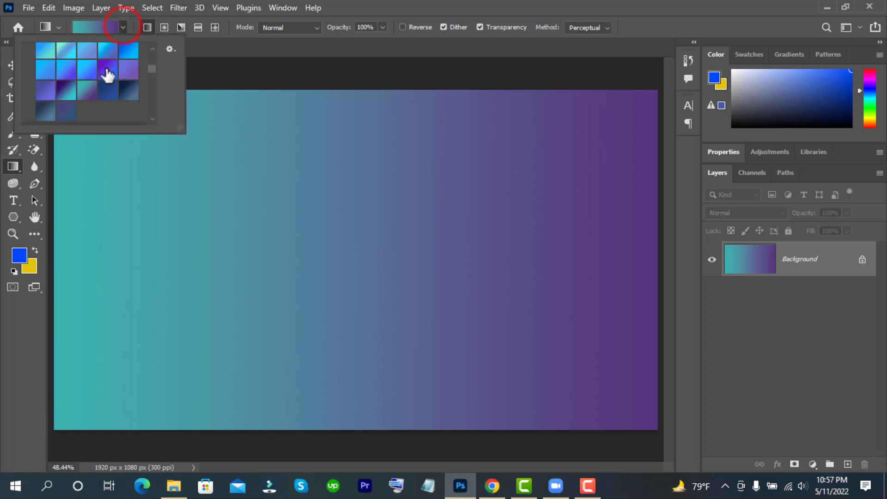
{"action": "scroll", "coordinate": [104, 65], "scroll_direction": "up", "scroll_amount": 3}
{"action": "scroll", "coordinate": [104, 65], "scroll_direction": "up", "scroll_amount": 3}
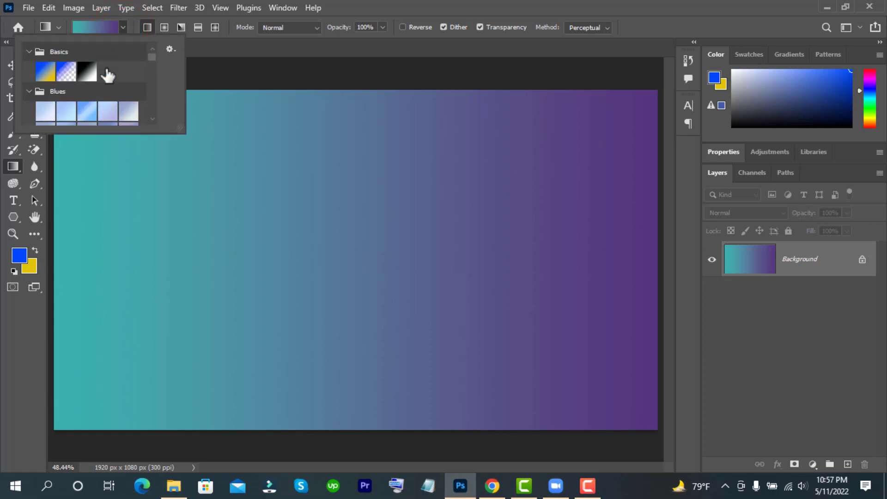
{"action": "left_click", "coordinate": [46, 73]}
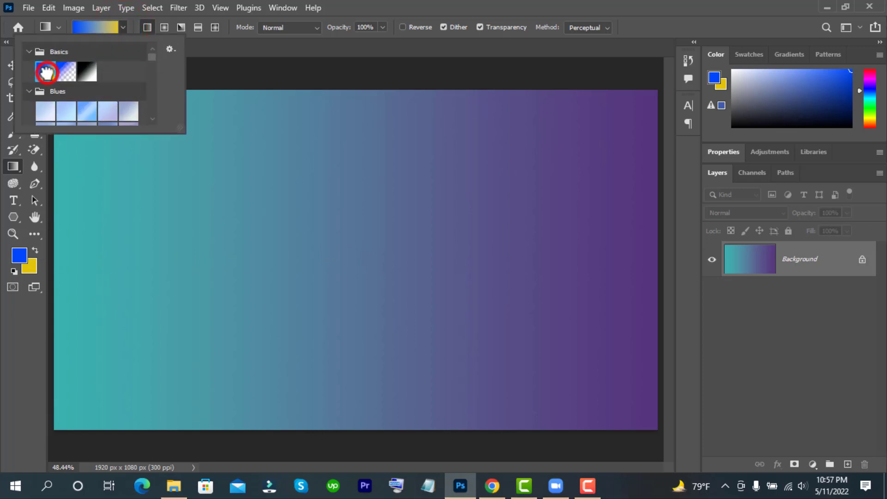
{"action": "left_click", "coordinate": [650, 24]}
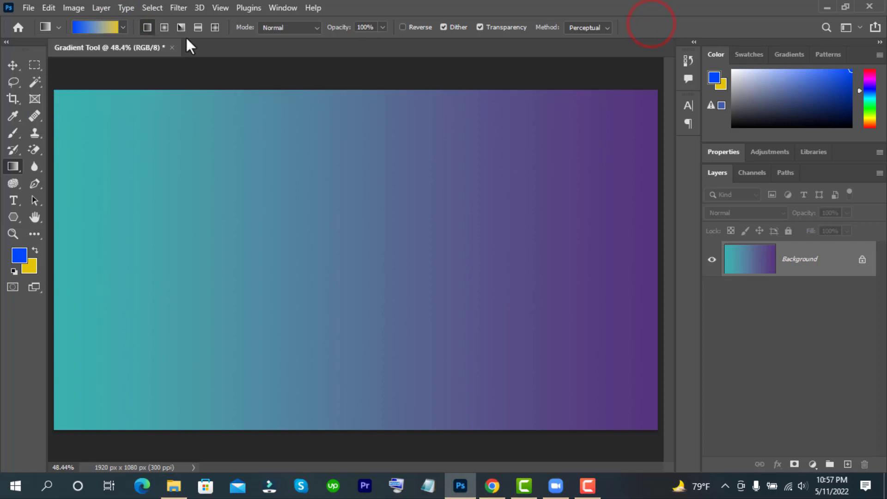
Step: Switch to Diamond gradient style, drag a trial diamond fill, then undo it
{"action": "left_click", "coordinate": [215, 26]}
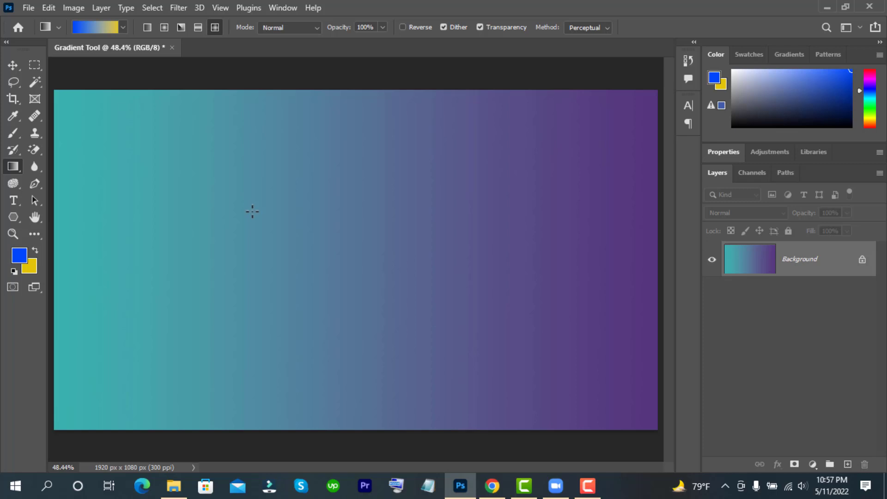
{"action": "left_click_drag", "start_coordinate": [249, 209], "coordinate": [466, 307]}
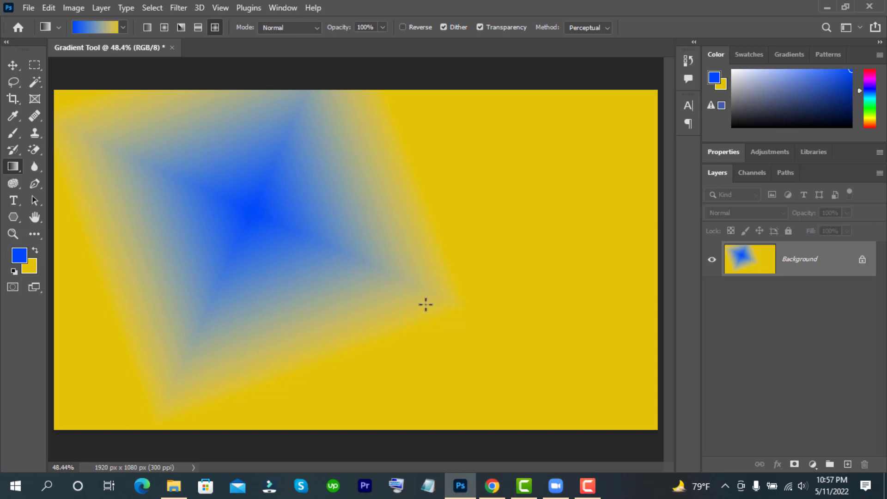
{"action": "key", "text": "ctrl+z"}
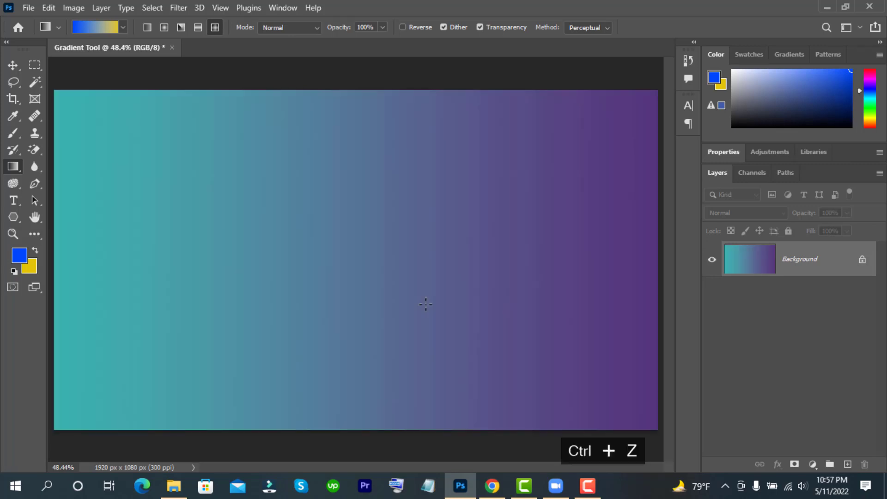
Step: Try a faint gradient at about 17% opacity, then undo it
{"action": "left_click", "coordinate": [383, 27]}
{"action": "mouse_move", "coordinate": [381, 42]}
{"action": "left_mouse_down"}
{"action": "mouse_move", "coordinate": [333, 43]}
{"action": "mouse_move", "coordinate": [332, 56]}
{"action": "left_mouse_up"}
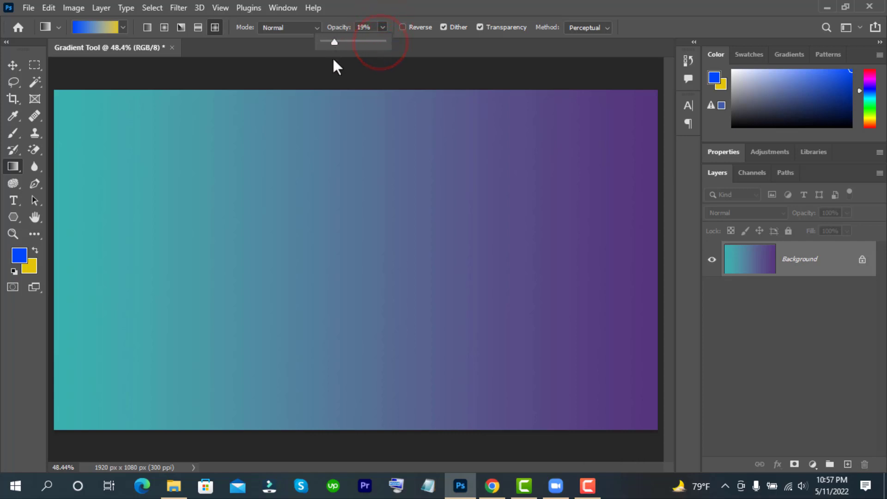
{"action": "left_click_drag", "start_coordinate": [278, 190], "coordinate": [419, 308]}
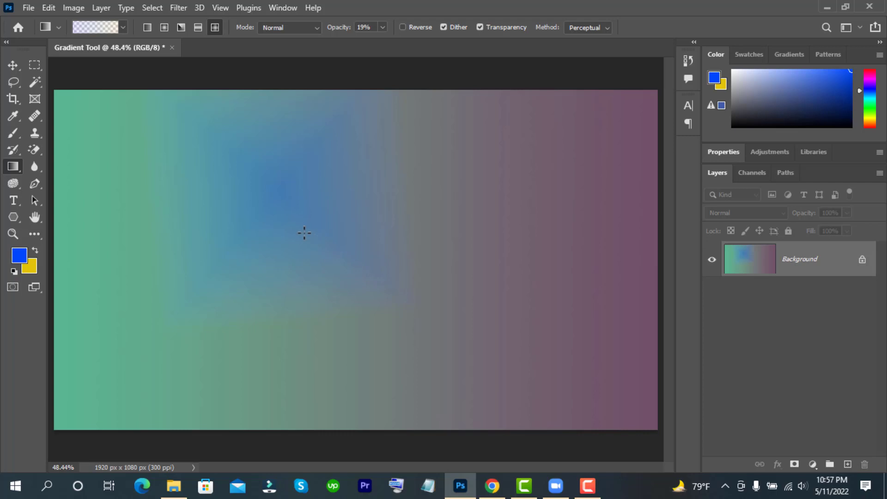
{"action": "key", "text": "ctrl+z"}
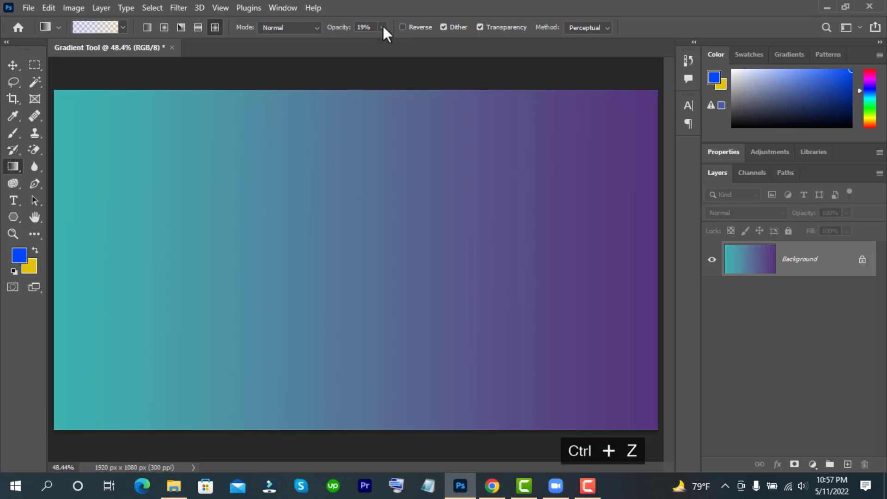
Step: Set gradient opacity to 53% and drag a half-transparent diamond gradient on the canvas
{"action": "left_click", "coordinate": [383, 27]}
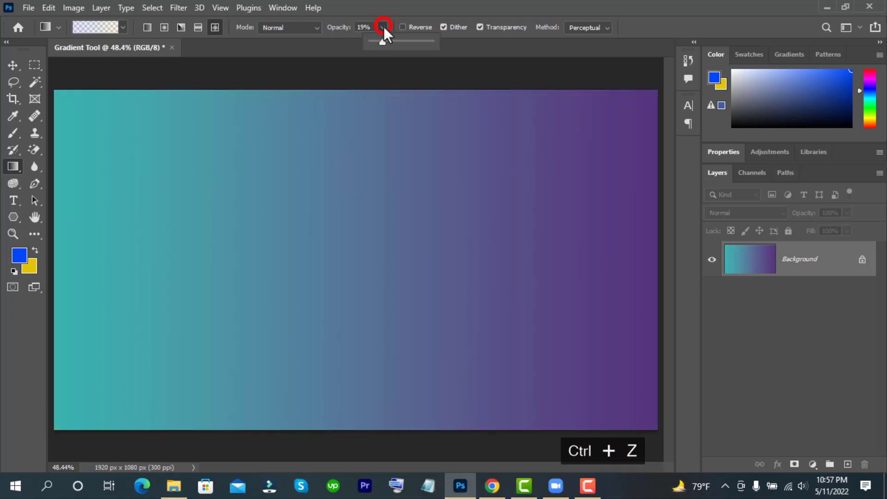
{"action": "left_click", "coordinate": [403, 41]}
{"action": "left_click", "coordinate": [259, 185]}
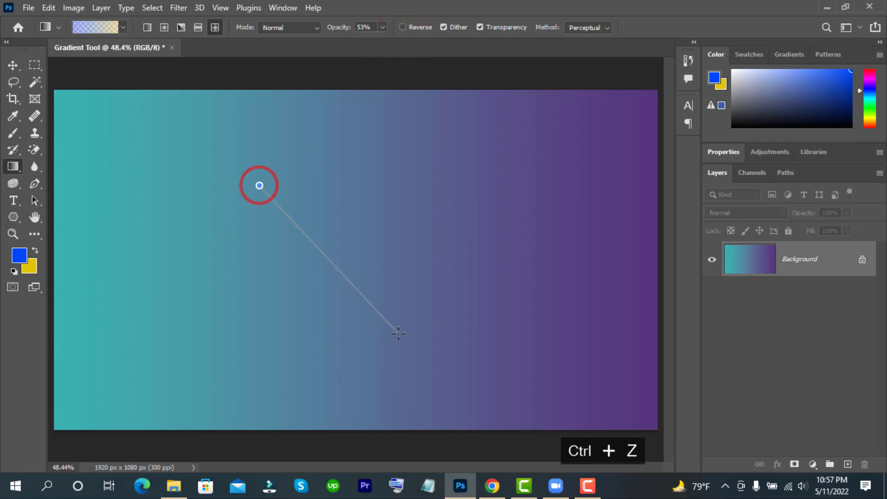
{"action": "left_click_drag", "start_coordinate": [316, 256], "coordinate": [398, 333]}
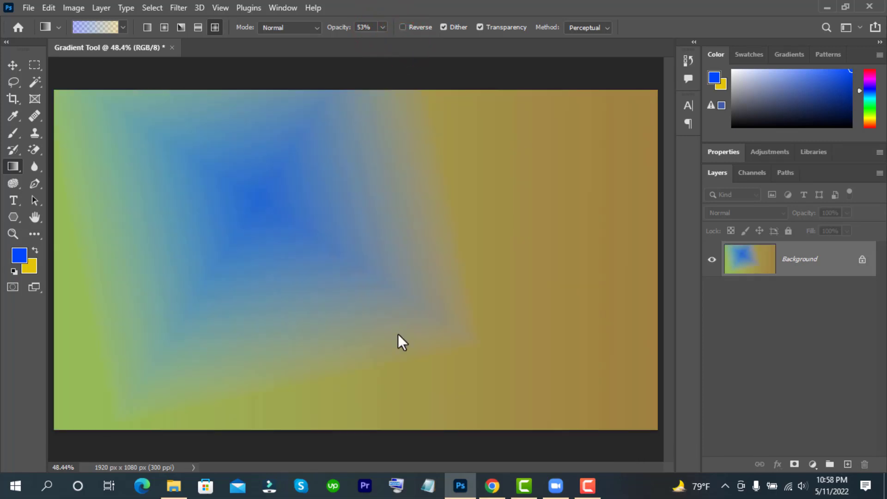
Step: Drag a blue-to-yellow radial gradient over the canvas, then restore opacity to 100%
{"action": "left_click", "coordinate": [164, 27]}
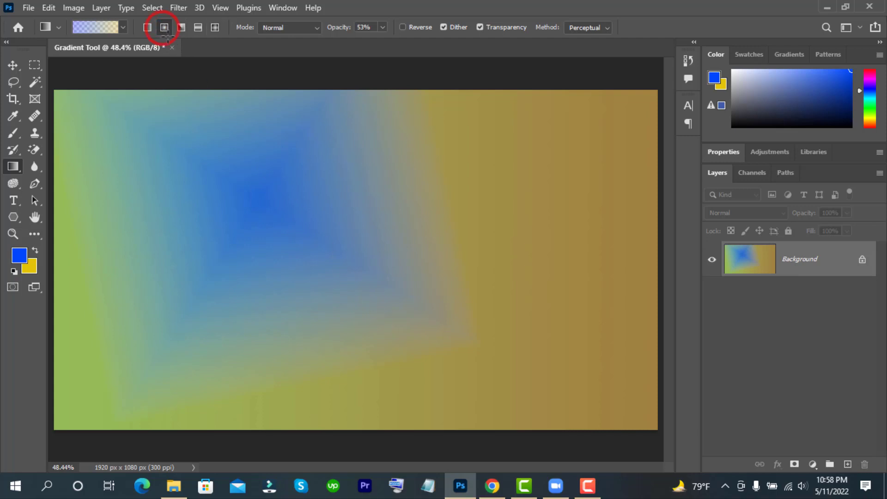
{"action": "left_click_drag", "start_coordinate": [254, 176], "coordinate": [510, 334]}
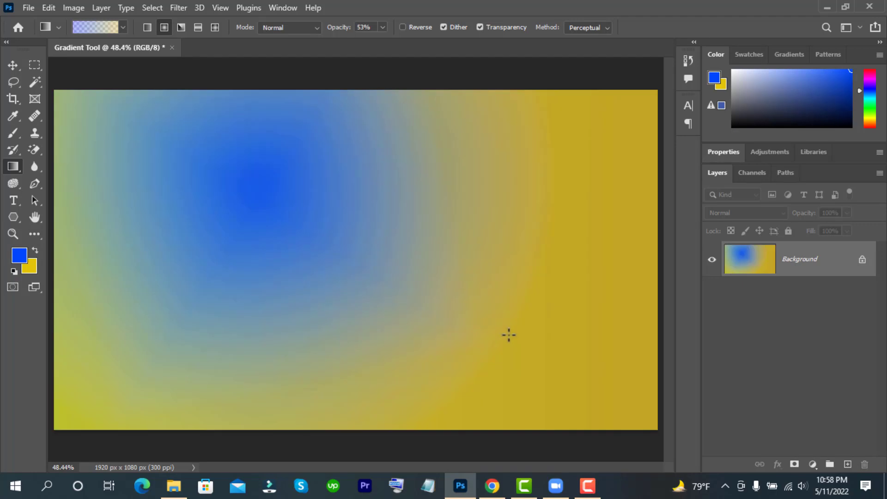
{"action": "left_click", "coordinate": [382, 27]}
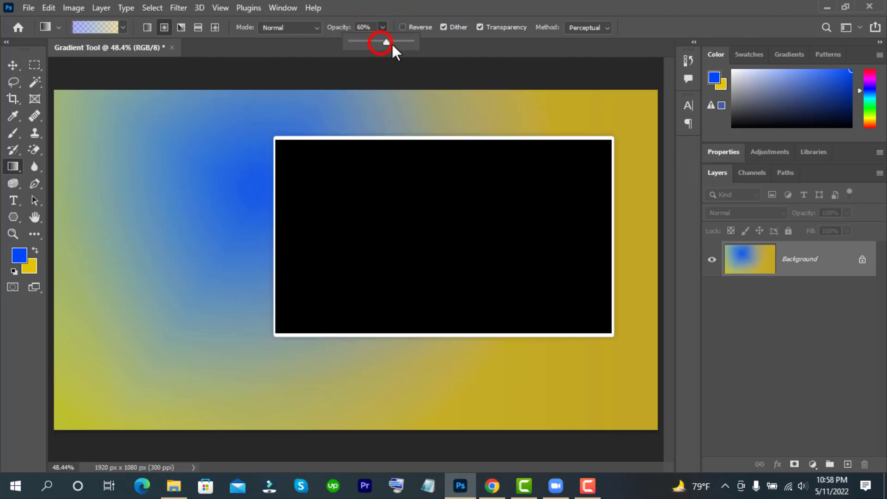
{"action": "left_click_drag", "start_coordinate": [381, 42], "coordinate": [447, 57]}
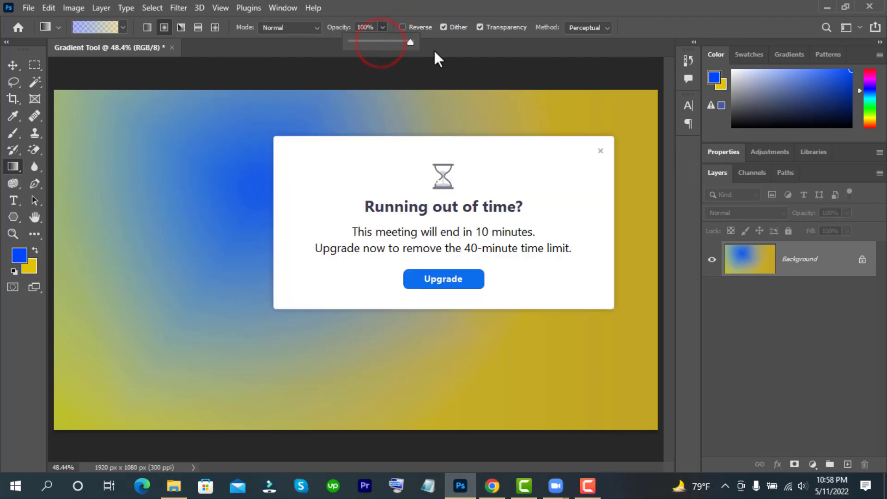
Step: Dismiss the warning, switch to Linear style, and fill the canvas blue to yellow left to right
{"action": "left_click", "coordinate": [600, 151]}
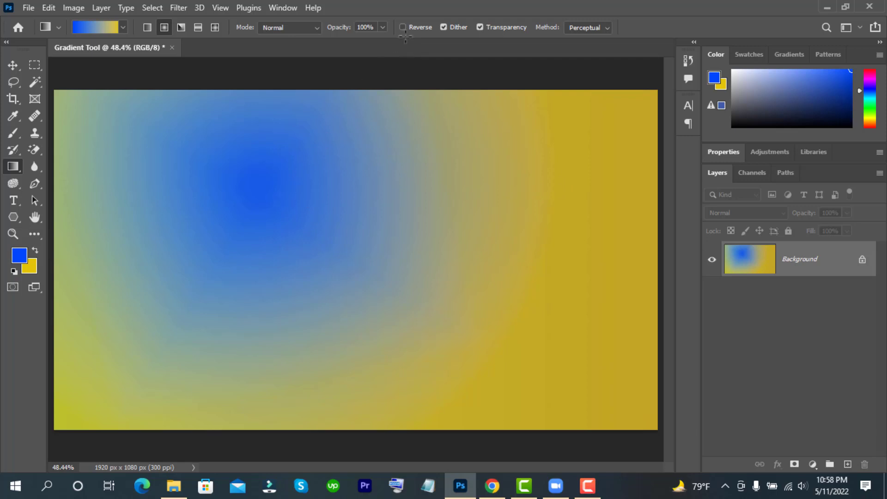
{"action": "left_click", "coordinate": [147, 27]}
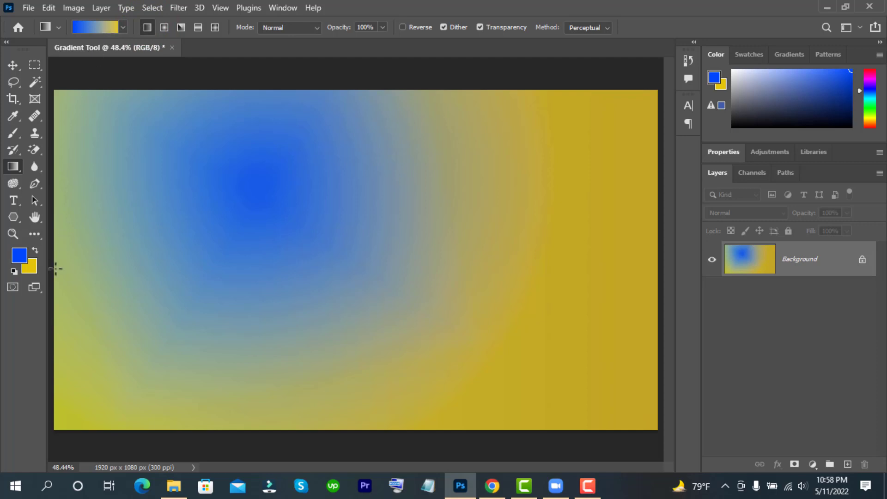
{"action": "left_click_drag", "start_coordinate": [55, 268], "coordinate": [656, 273]}
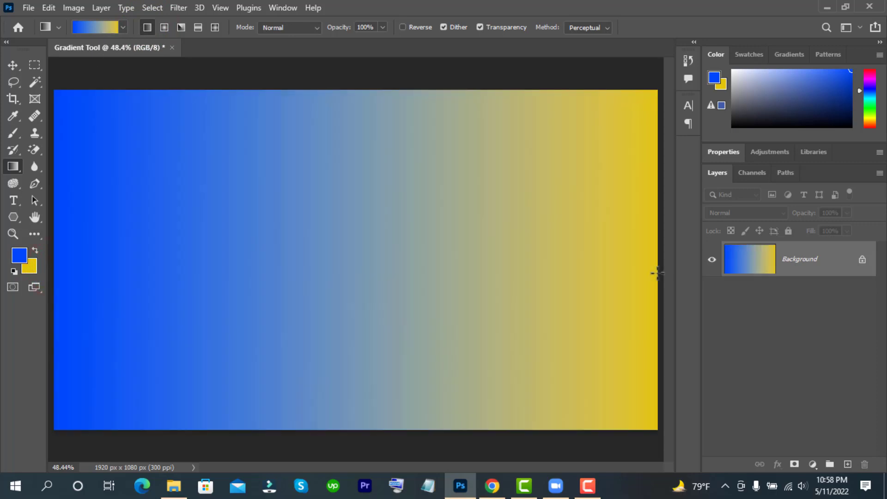
Step: Fill the canvas with a reversed yellow-to-blue gradient, then turn Reverse off and toggle Dither
{"action": "left_click", "coordinate": [402, 26]}
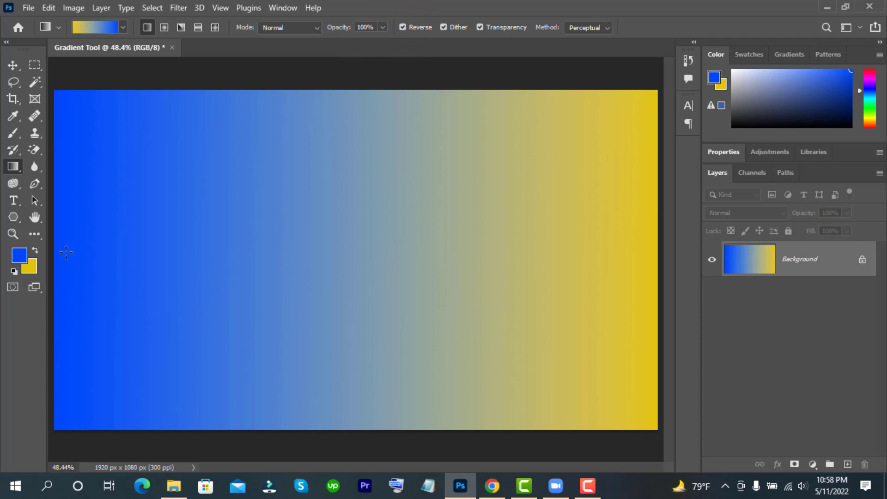
{"action": "left_click_drag", "start_coordinate": [53, 260], "coordinate": [656, 268]}
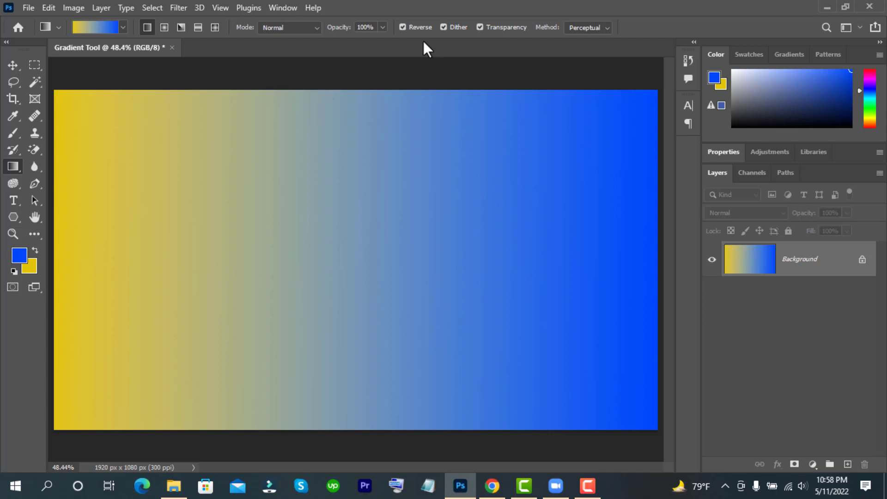
{"action": "left_click", "coordinate": [403, 27]}
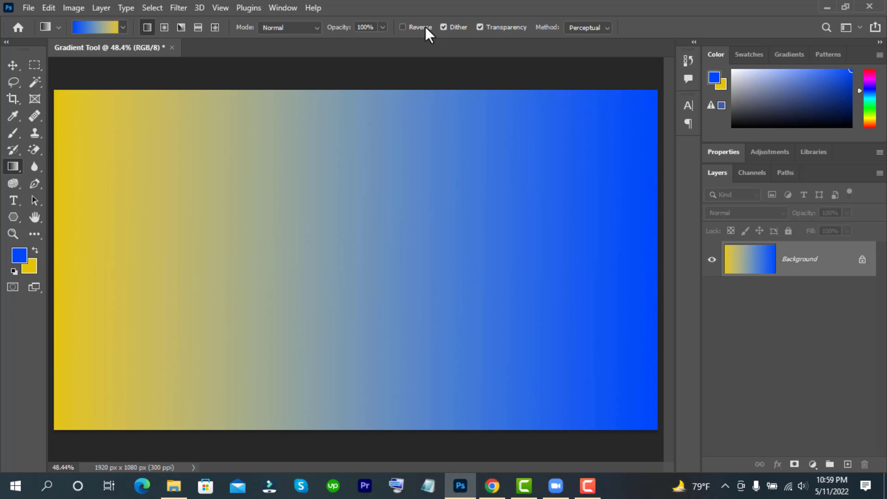
{"action": "left_click", "coordinate": [442, 27]}
Step: Re-enable Dither and choose the black-to-white Foreground to Background gradient preset
{"action": "left_click", "coordinate": [443, 27]}
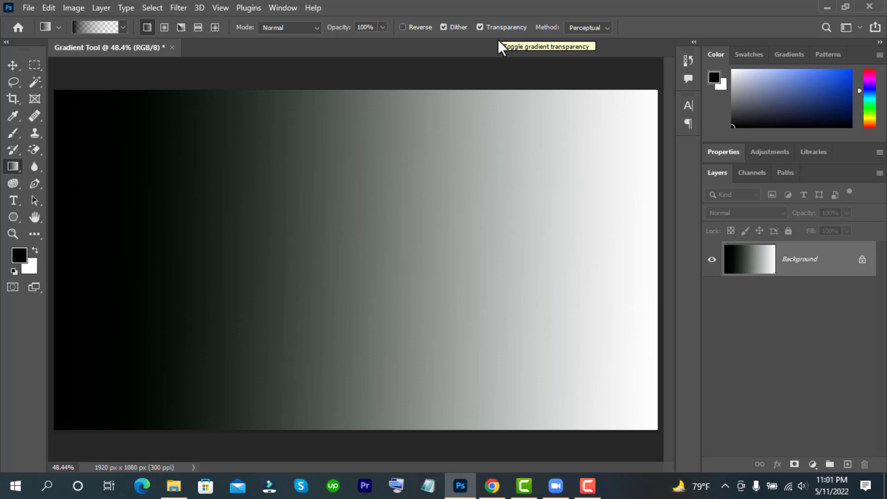
{"action": "left_click", "coordinate": [122, 28]}
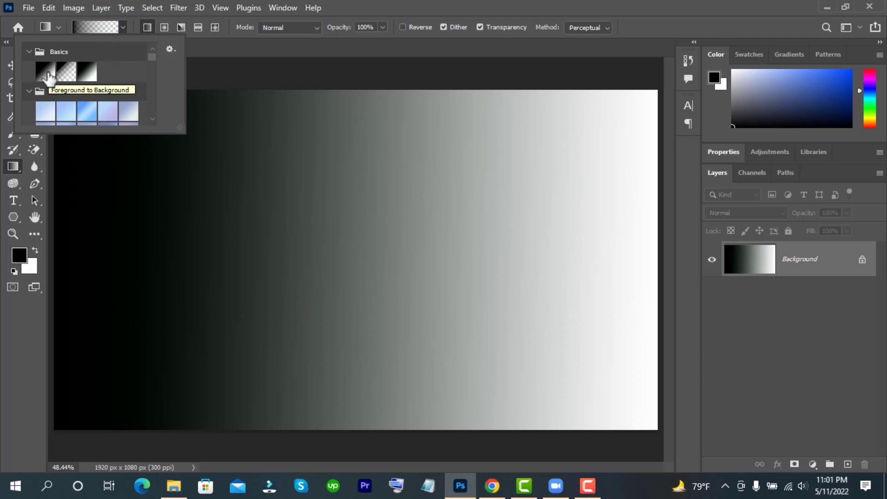
{"action": "left_click", "coordinate": [48, 75]}
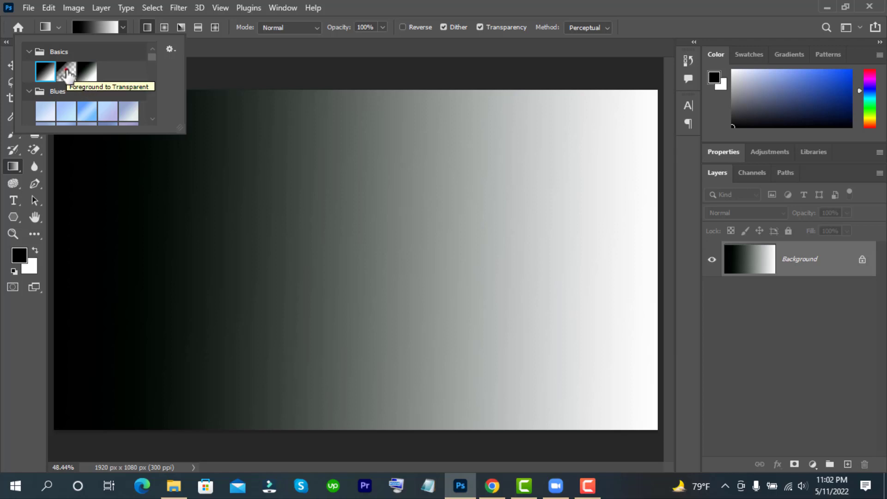
Step: Apply a Foreground to Transparent gradient, then disable Transparency and redraw it, leaving the canvas solid black
{"action": "left_click", "coordinate": [65, 70]}
{"action": "left_click", "coordinate": [271, 48]}
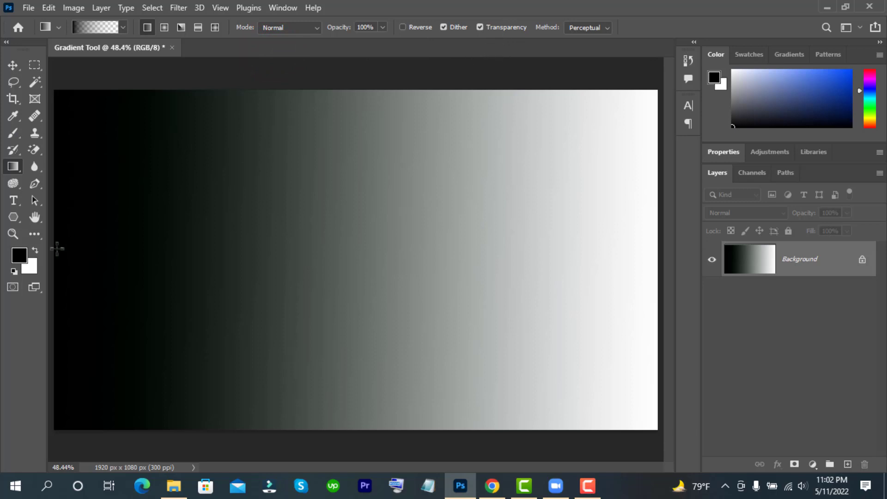
{"action": "left_click", "coordinate": [54, 251]}
{"action": "left_click_drag", "start_coordinate": [53, 251], "coordinate": [653, 269]}
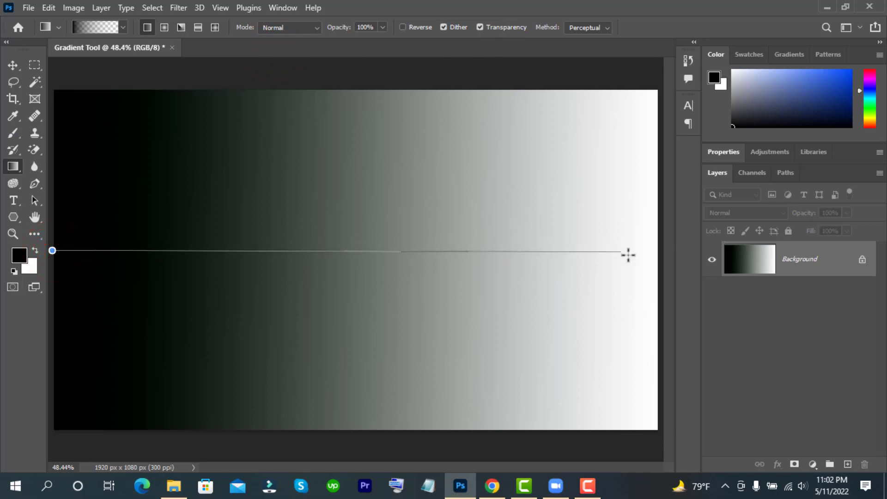
{"action": "left_click_drag", "start_coordinate": [654, 269], "coordinate": [653, 269]}
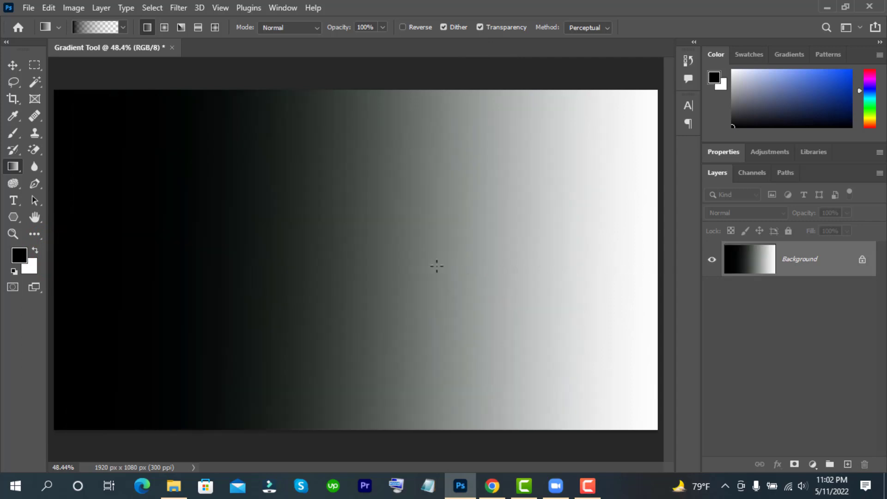
{"action": "left_click", "coordinate": [480, 27]}
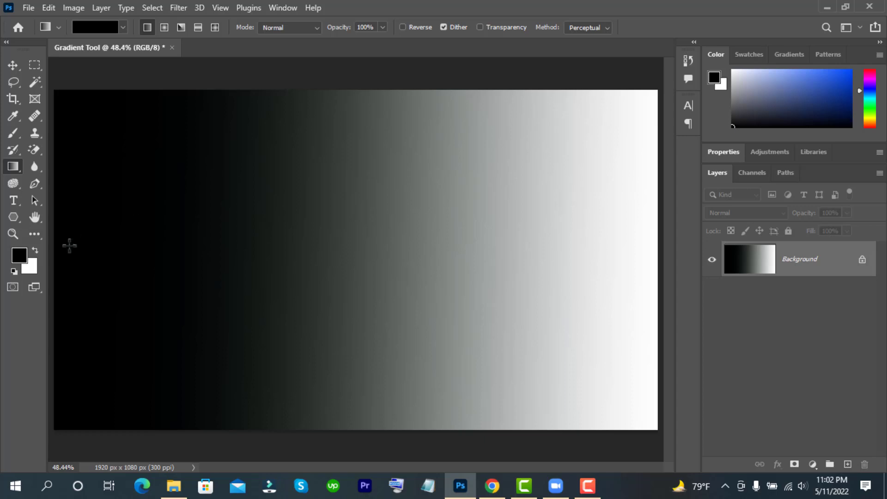
{"action": "mouse_move", "coordinate": [53, 254]}
{"action": "left_mouse_down"}
{"action": "mouse_move", "coordinate": [597, 255]}
{"action": "mouse_move", "coordinate": [658, 267]}
{"action": "left_mouse_up"}
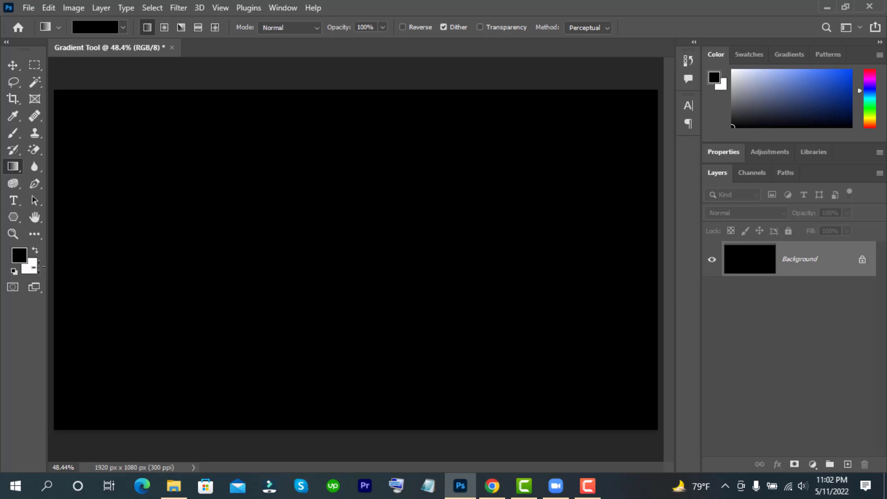
{"action": "left_click", "coordinate": [480, 27]}
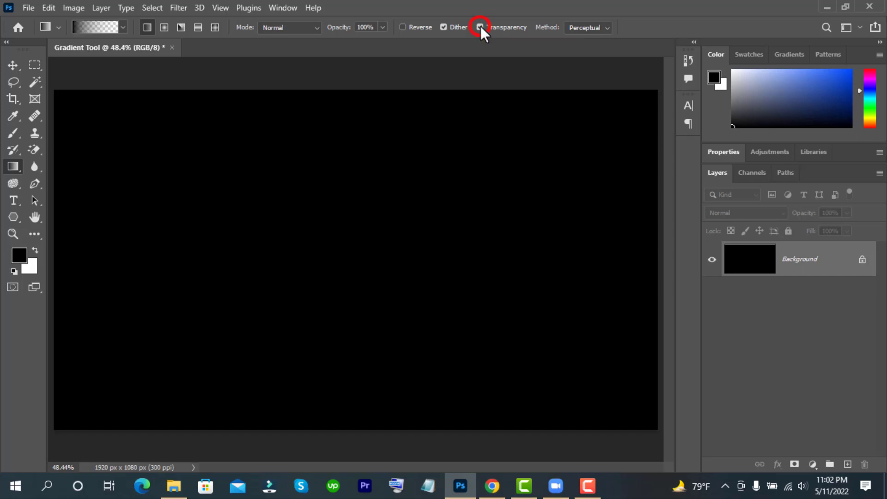
{"action": "left_click", "coordinate": [608, 27]}
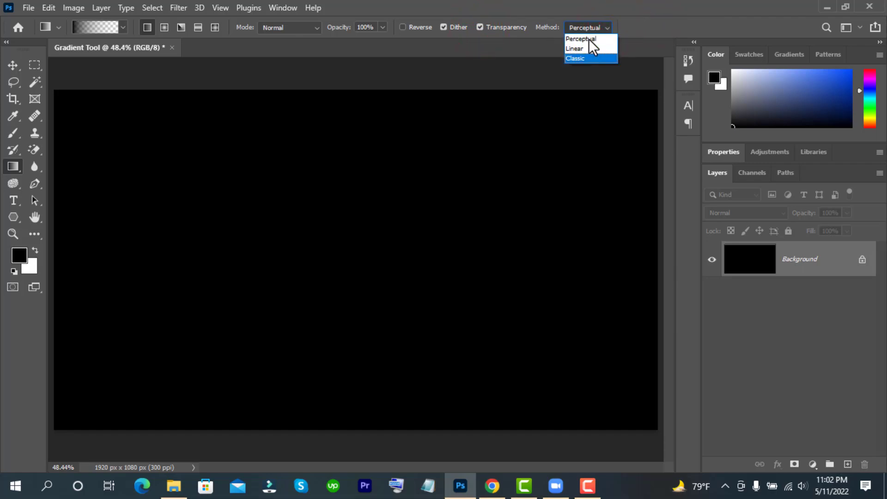
{"action": "left_click", "coordinate": [588, 39]}
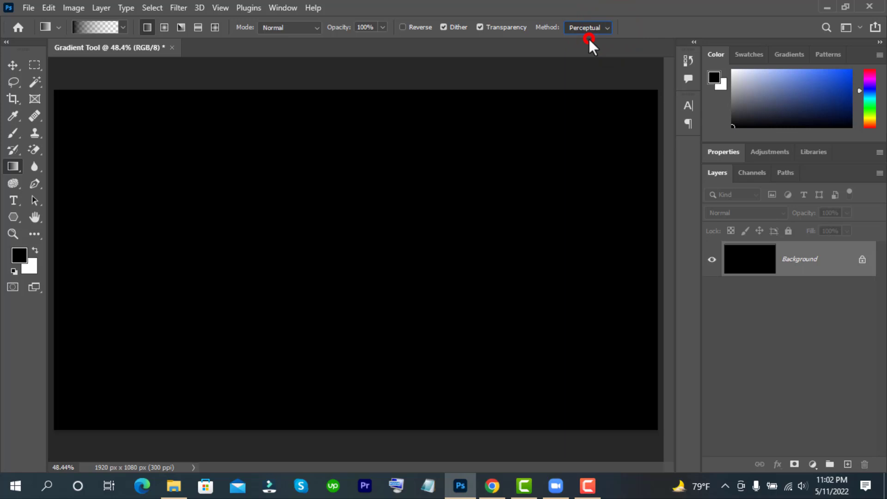
{"action": "left_click", "coordinate": [633, 24]}
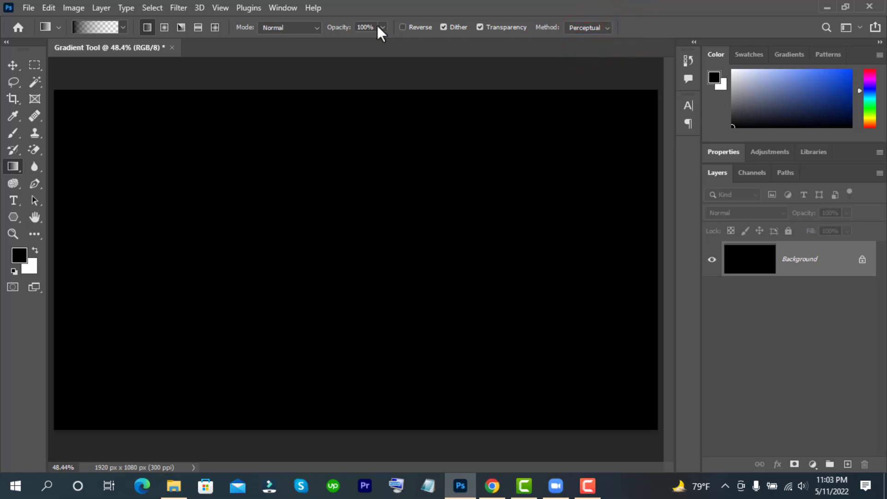
Step: Browse the gradient presets and close the list without choosing one
{"action": "left_click", "coordinate": [123, 27]}
{"action": "scroll", "coordinate": [83, 101], "scroll_direction": "down", "scroll_amount": 2}
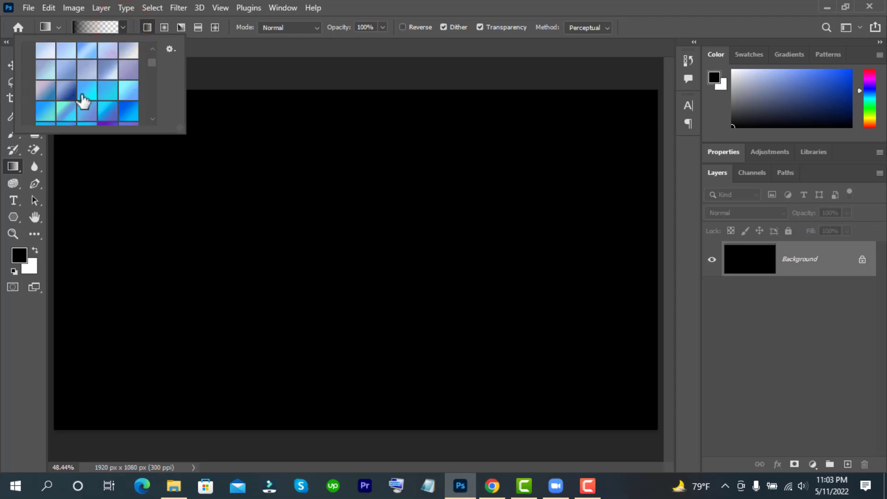
{"action": "scroll", "coordinate": [83, 100], "scroll_direction": "down", "scroll_amount": 4}
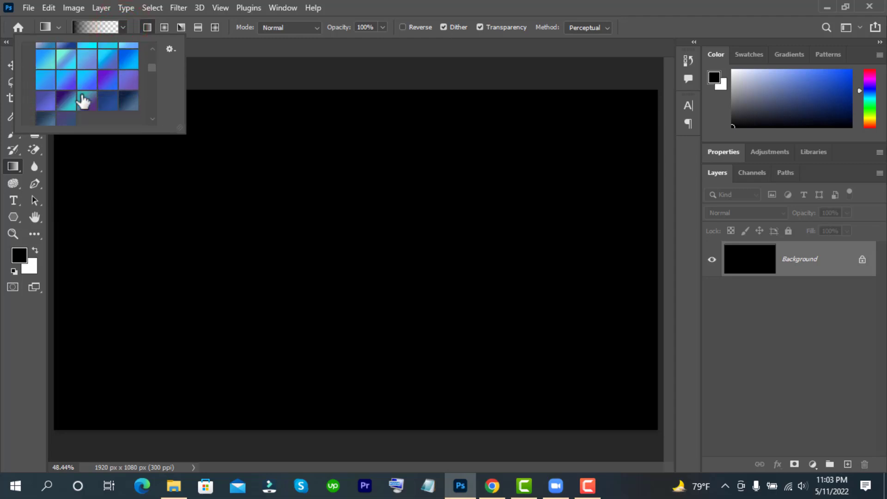
{"action": "scroll", "coordinate": [83, 101], "scroll_direction": "down", "scroll_amount": 2}
{"action": "scroll", "coordinate": [83, 101], "scroll_direction": "up", "scroll_amount": 3}
{"action": "scroll", "coordinate": [93, 61], "scroll_direction": "up", "scroll_amount": 1}
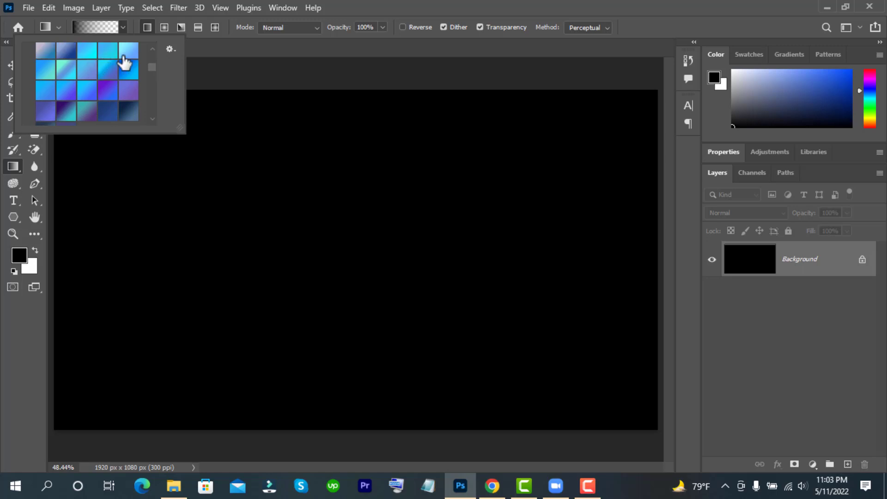
{"action": "left_click", "coordinate": [224, 49]}
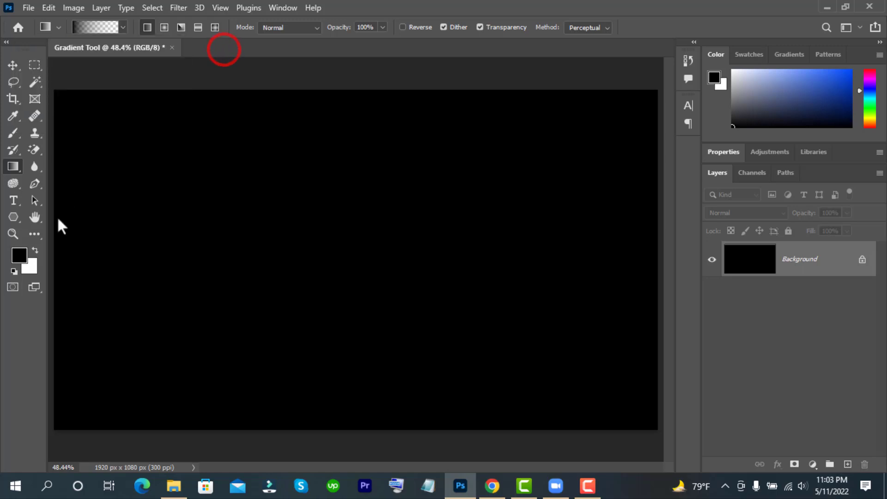
Step: Set the foreground colour to magenta dc0d82
{"action": "left_click", "coordinate": [21, 254]}
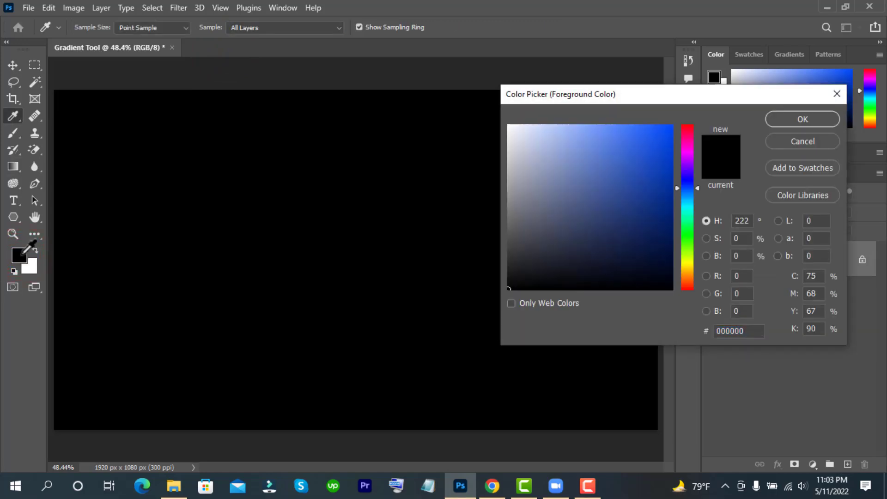
{"action": "left_click", "coordinate": [685, 140]}
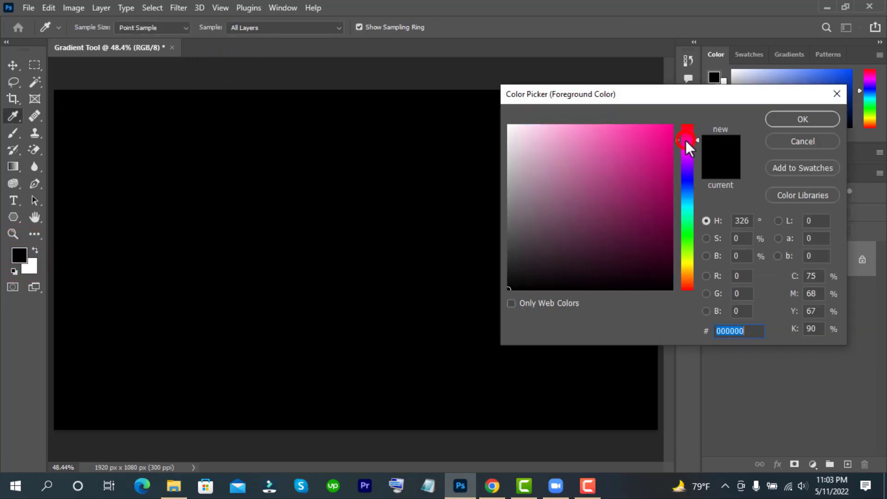
{"action": "left_click", "coordinate": [801, 121]}
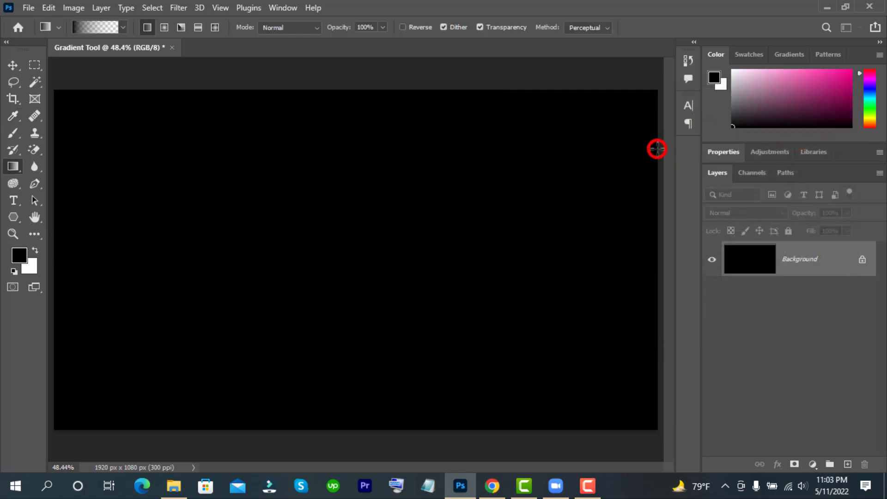
{"action": "left_click", "coordinate": [17, 256]}
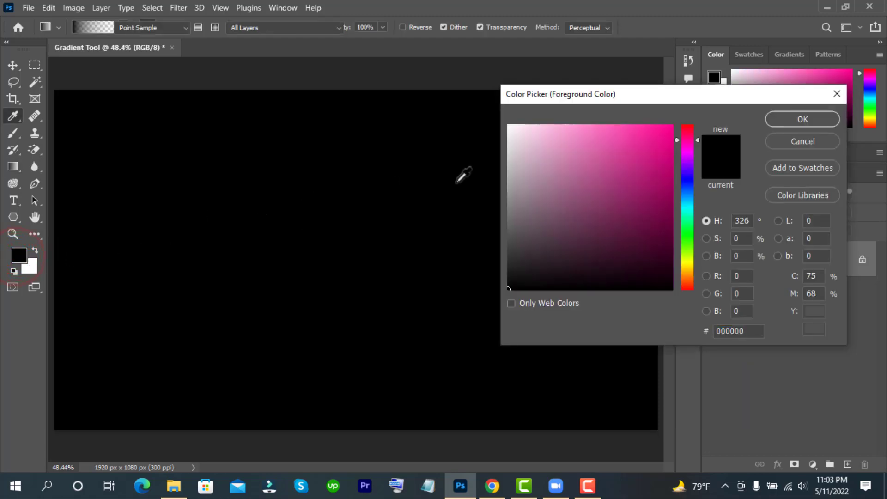
{"action": "left_click", "coordinate": [662, 147]}
{"action": "left_click", "coordinate": [792, 119]}
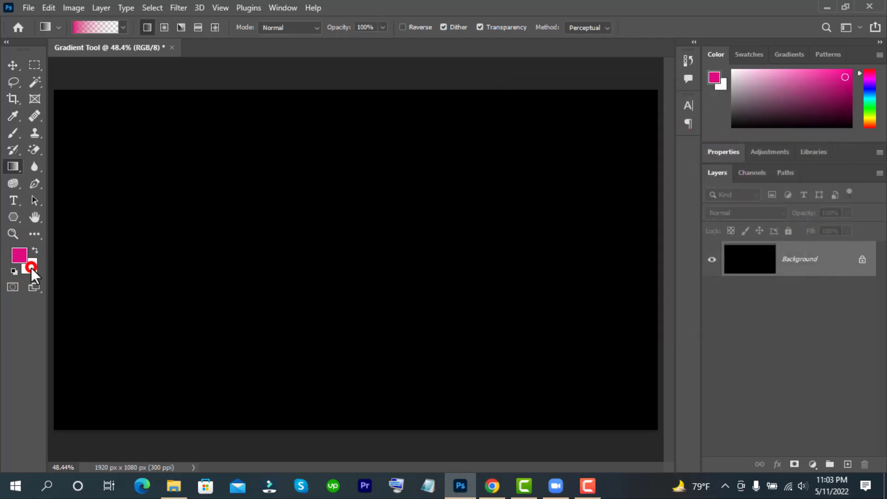
Step: Set the background colour to yellow ffd800
{"action": "left_click", "coordinate": [32, 267]}
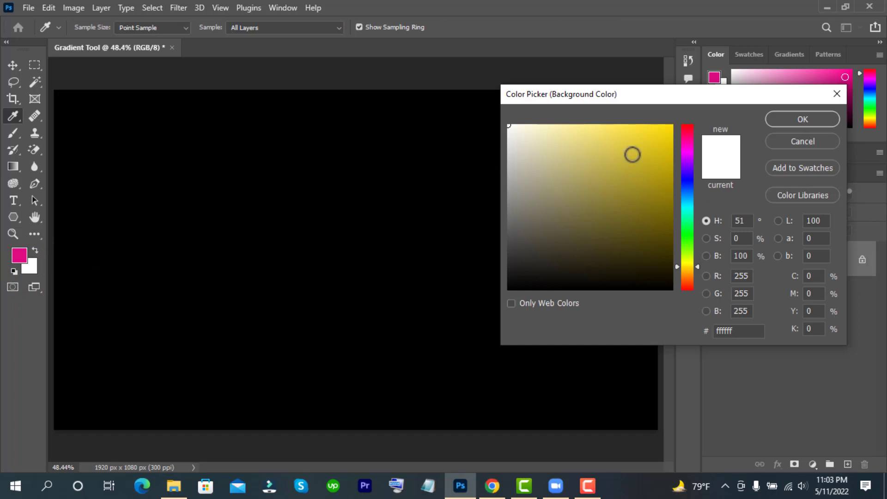
{"action": "left_click_drag", "start_coordinate": [665, 145], "coordinate": [672, 125]}
{"action": "left_click", "coordinate": [803, 120]}
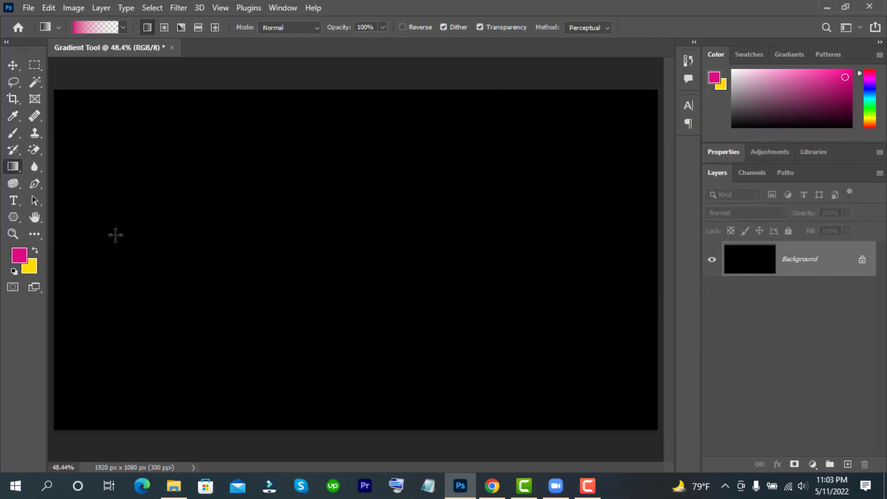
Step: Drag a trial gradient, then pick Foreground to Background and fill the canvas magenta-to-yellow left to right
{"action": "left_click_drag", "start_coordinate": [55, 246], "coordinate": [661, 257]}
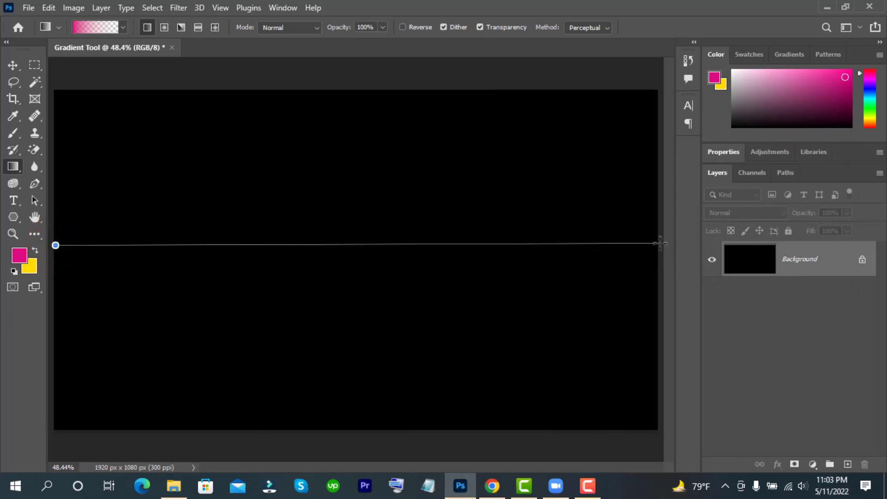
{"action": "left_click_drag", "start_coordinate": [661, 257], "coordinate": [659, 244]}
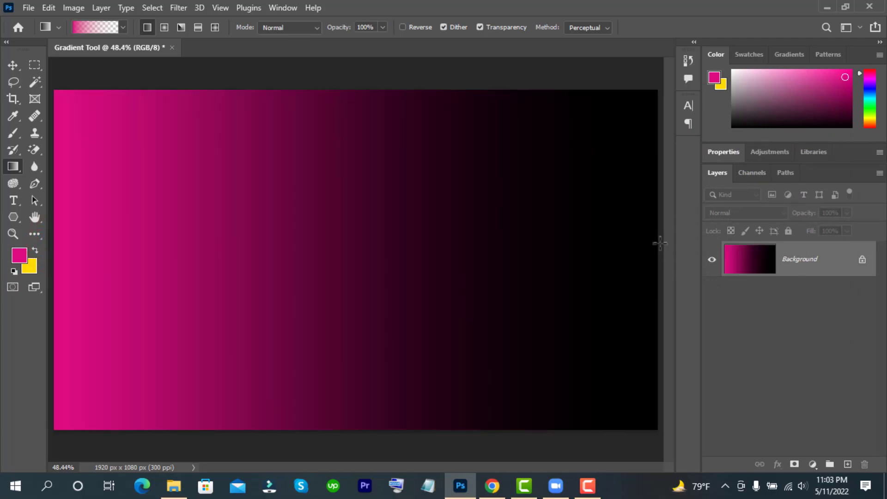
{"action": "left_click", "coordinate": [123, 27]}
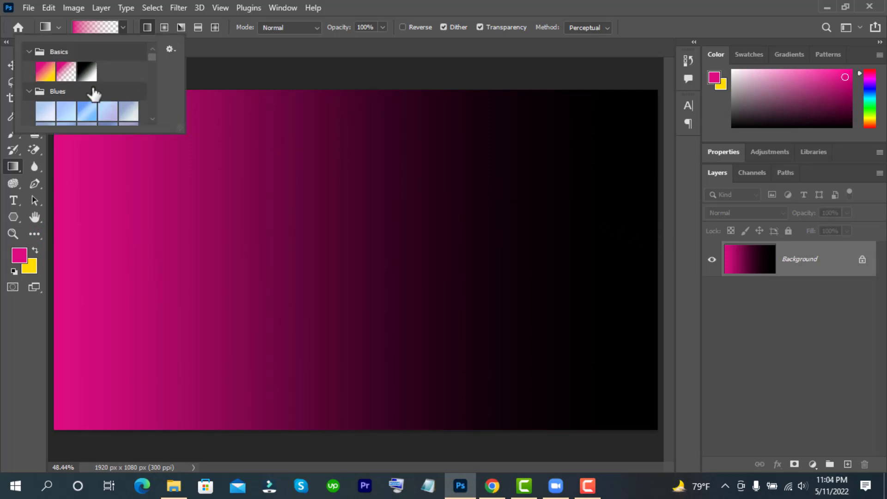
{"action": "left_click", "coordinate": [46, 72]}
{"action": "left_click", "coordinate": [291, 46]}
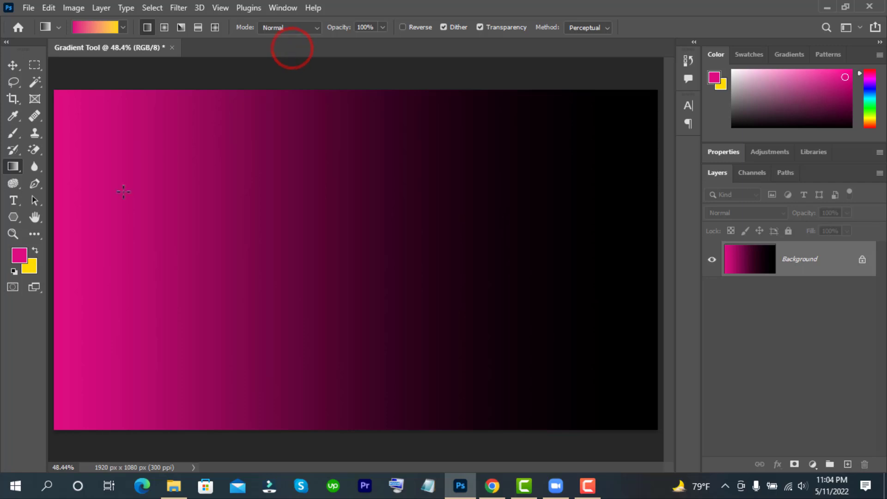
{"action": "left_click_drag", "start_coordinate": [54, 250], "coordinate": [658, 251]}
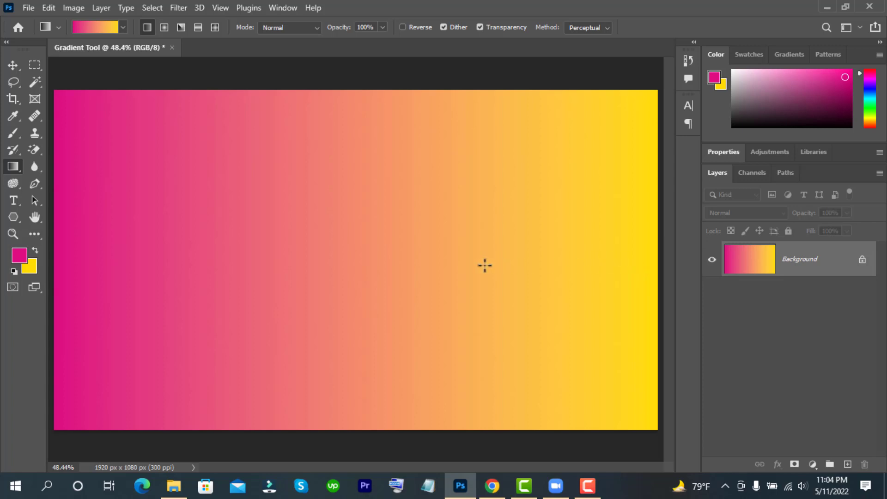
Step: In the Gradient Editor, add a colour stop at 17% and set it to cyan 09deeb
{"action": "left_click", "coordinate": [98, 28]}
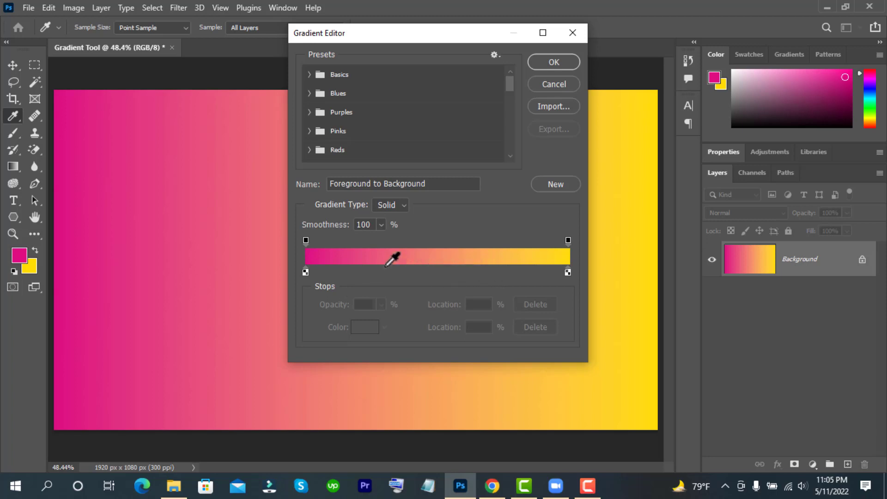
{"action": "left_click", "coordinate": [351, 270]}
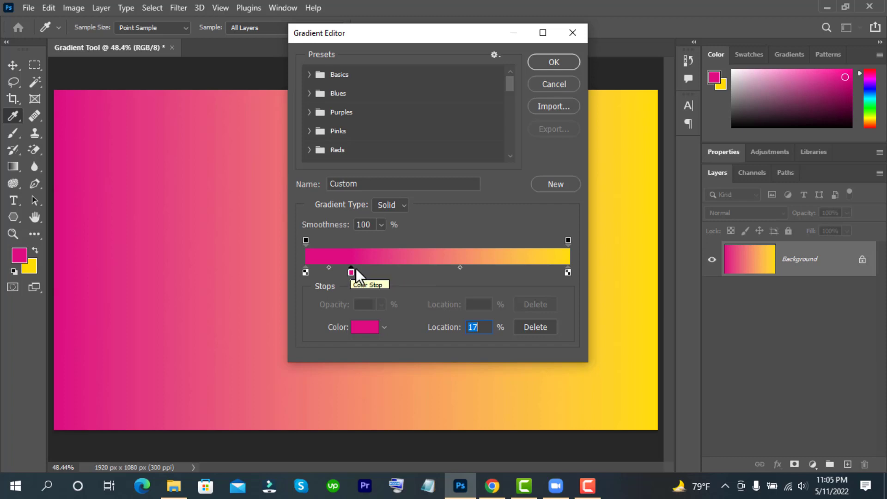
{"action": "left_click", "coordinate": [365, 328]}
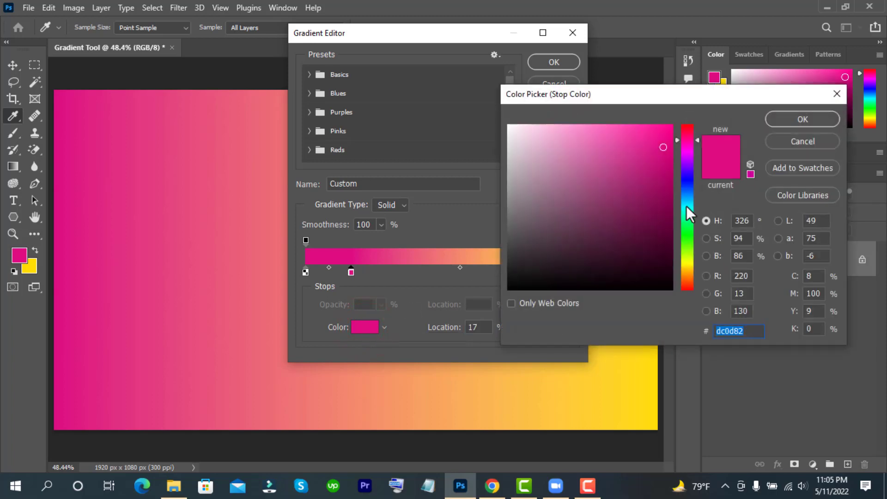
{"action": "left_click", "coordinate": [687, 206]}
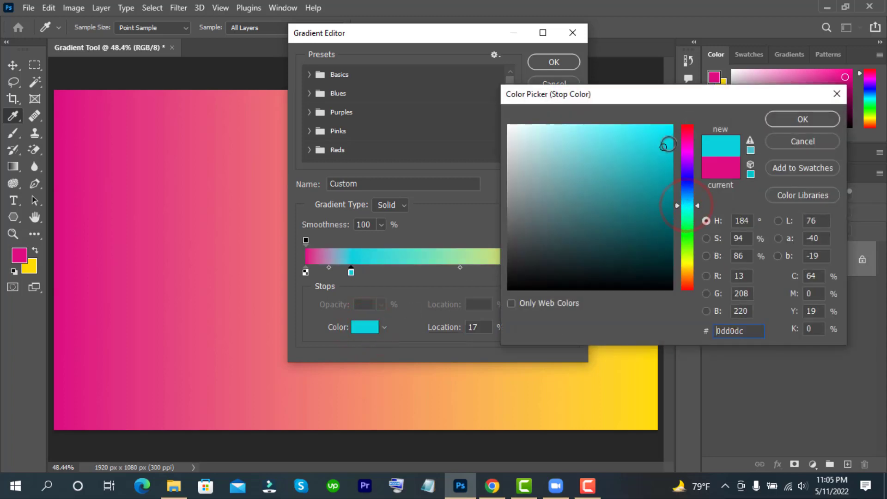
{"action": "left_click", "coordinate": [804, 119]}
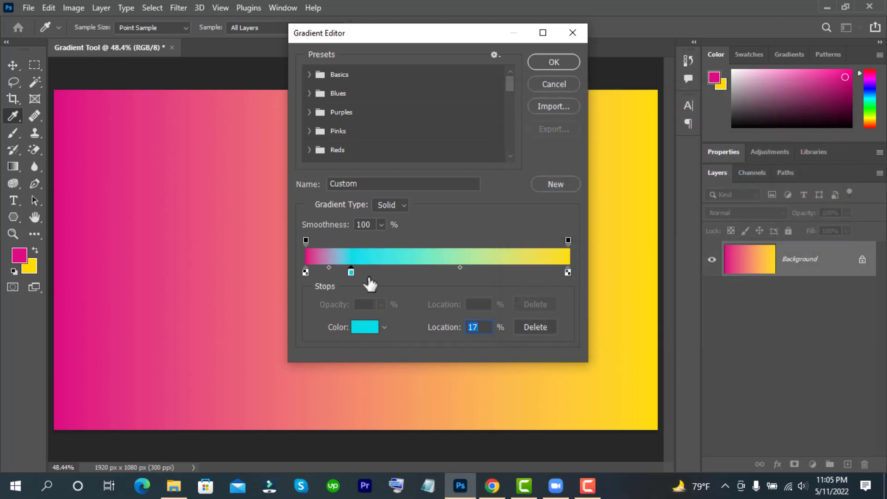
Step: Add a green colour stop at 41% on the rainbow gradient
{"action": "left_click", "coordinate": [413, 272]}
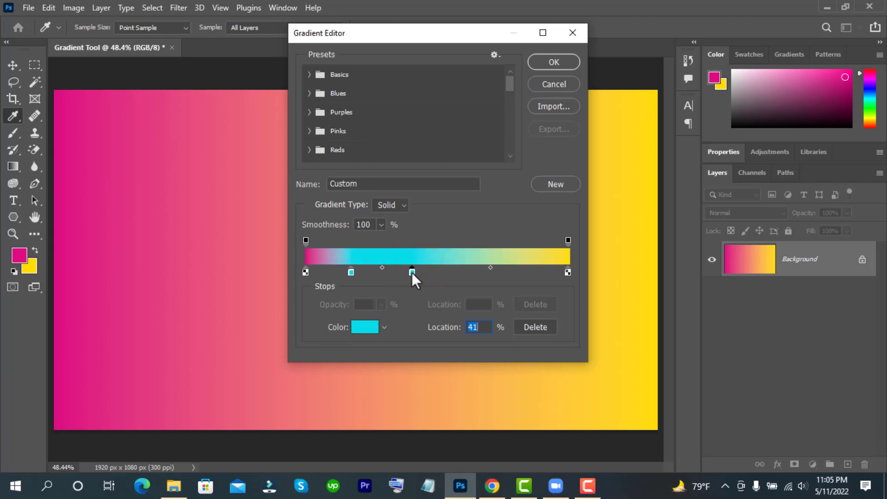
{"action": "left_click", "coordinate": [412, 274]}
{"action": "left_click", "coordinate": [370, 327]}
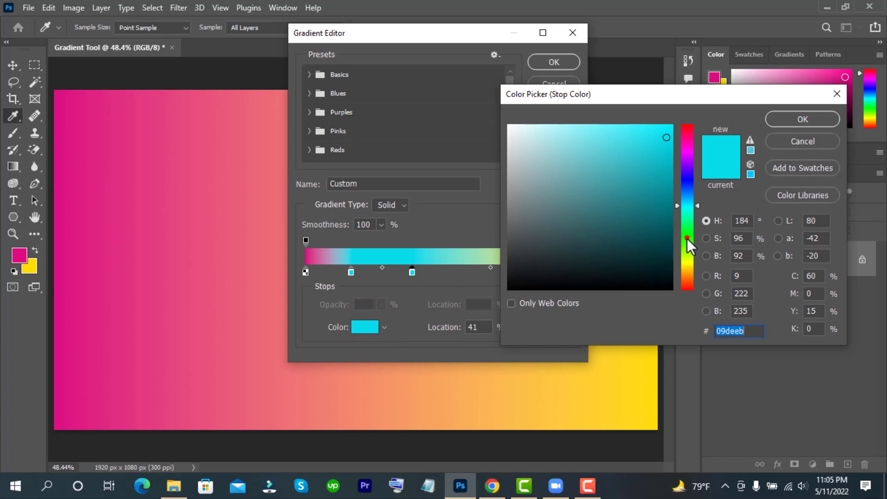
{"action": "left_click", "coordinate": [687, 238]}
{"action": "left_click", "coordinate": [795, 120]}
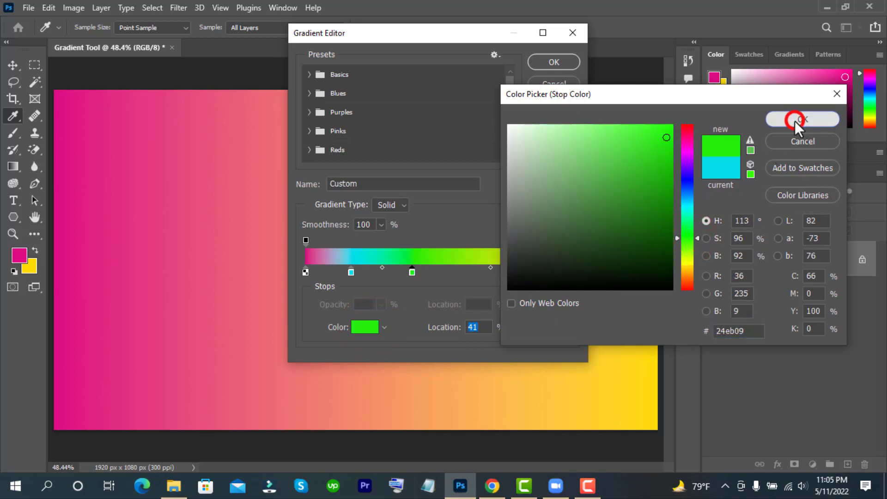
Step: Add a blue colour stop at 66% on the gradient
{"action": "left_click", "coordinate": [478, 270]}
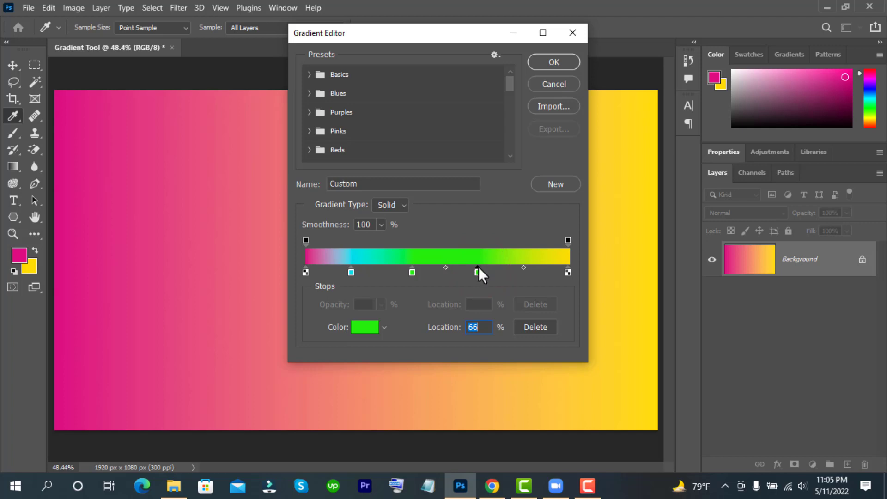
{"action": "left_click", "coordinate": [365, 326]}
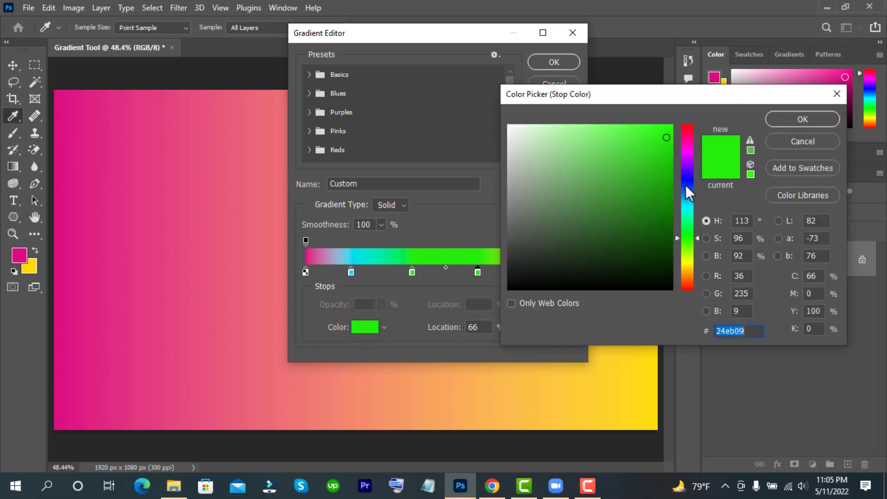
{"action": "left_click", "coordinate": [687, 179]}
{"action": "left_click", "coordinate": [806, 117]}
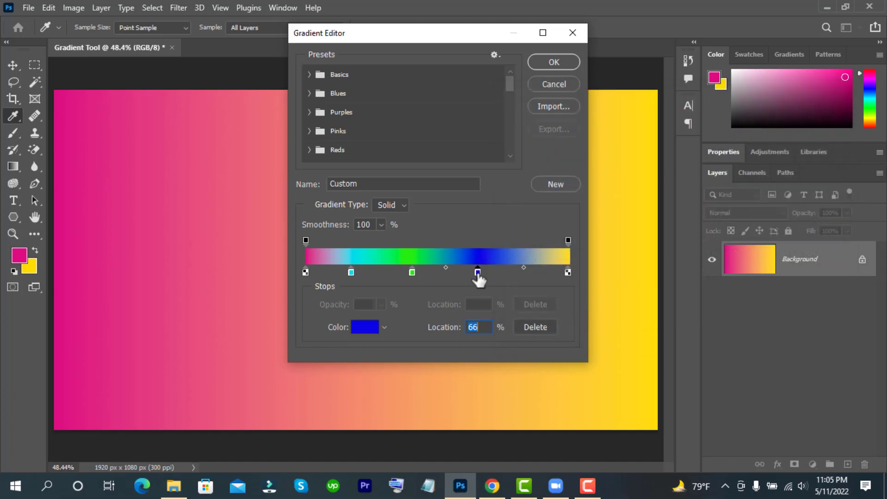
Step: Shift the blue stop to about 74% and cyan to 22%, then accept the gradient
{"action": "left_click_drag", "start_coordinate": [478, 273], "coordinate": [500, 275]}
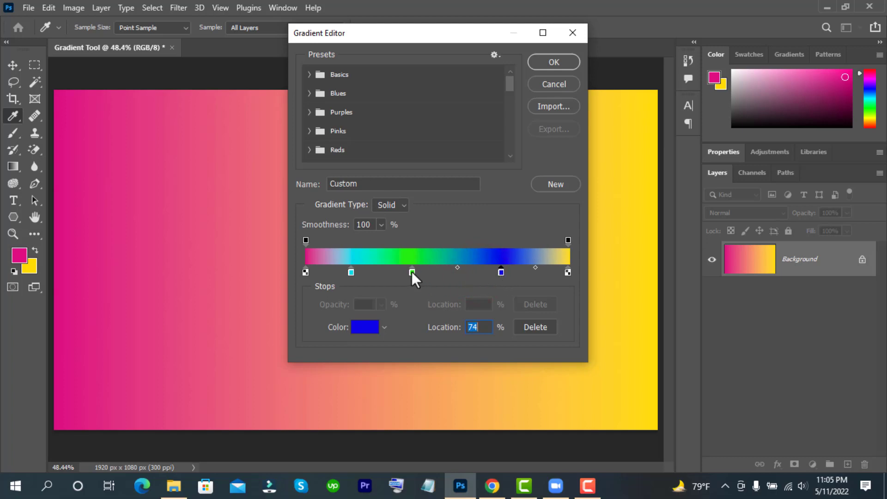
{"action": "left_click_drag", "start_coordinate": [411, 272], "coordinate": [429, 272]}
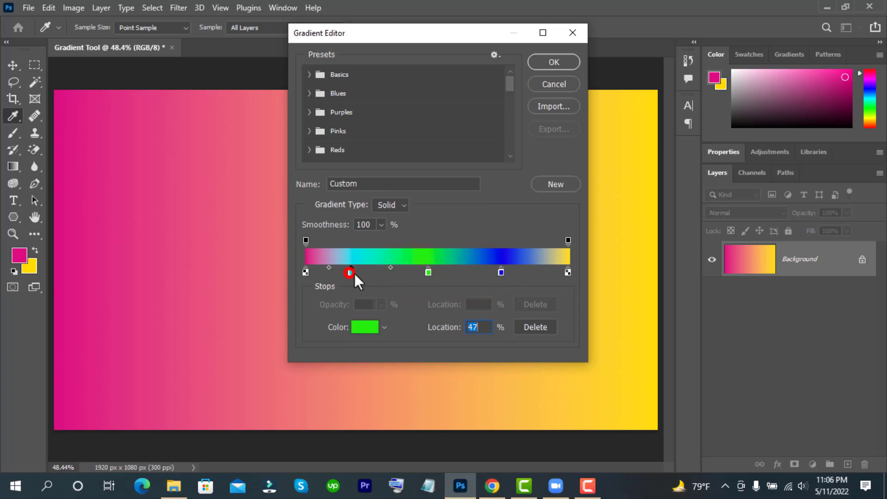
{"action": "left_click_drag", "start_coordinate": [354, 273], "coordinate": [363, 273]}
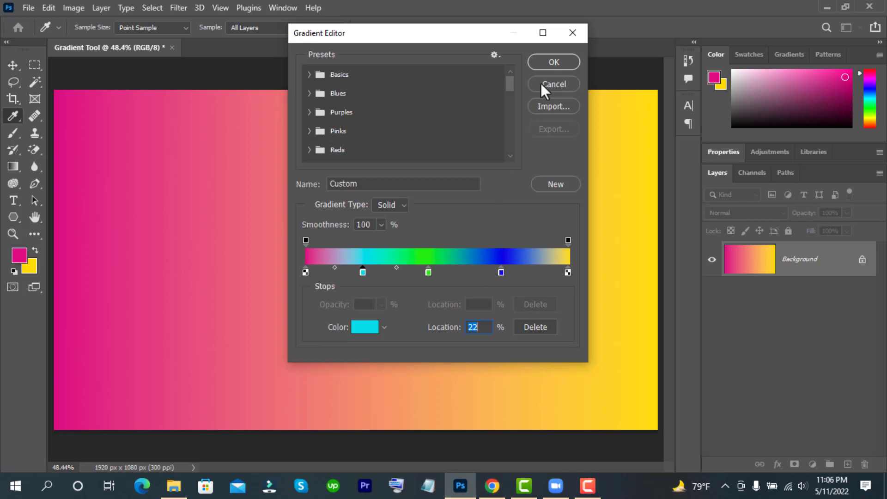
{"action": "left_click", "coordinate": [549, 60]}
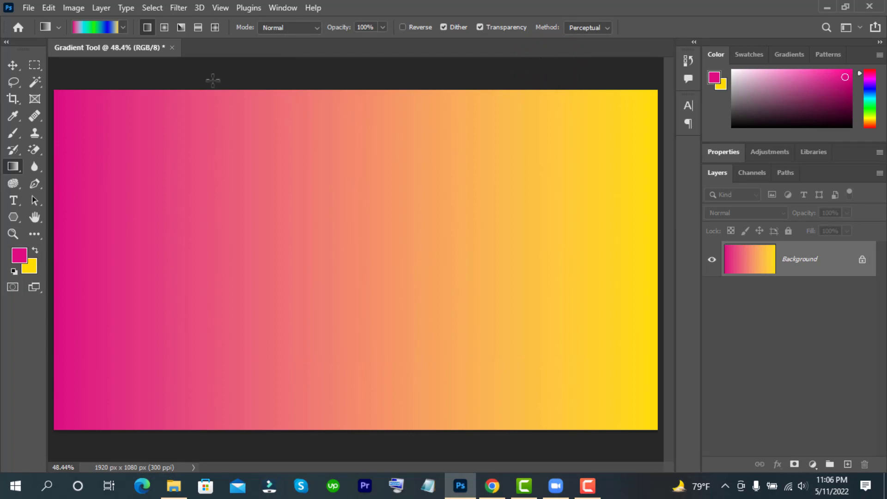
Step: Fill the canvas with the rainbow gradient diagonally from top-left to bottom-right
{"action": "mouse_move", "coordinate": [54, 89]}
{"action": "left_mouse_down"}
{"action": "mouse_move", "coordinate": [619, 421]}
{"action": "mouse_move", "coordinate": [656, 429]}
{"action": "left_mouse_up"}
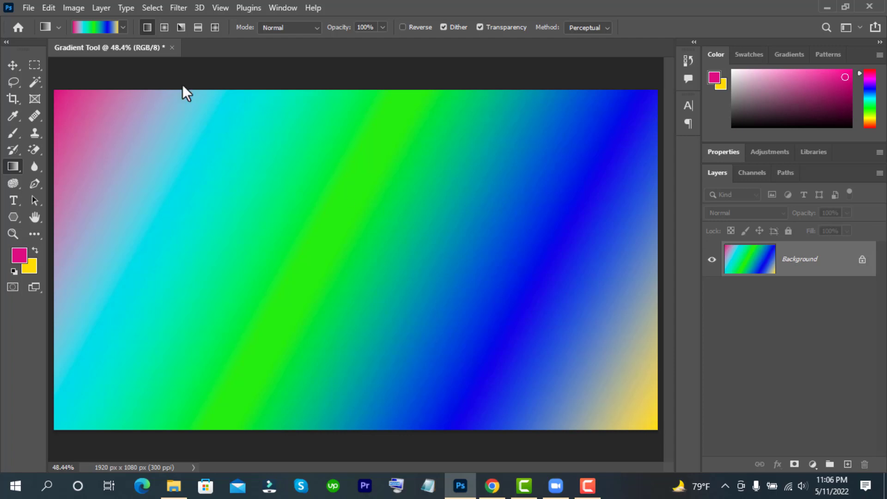
{"action": "left_click", "coordinate": [103, 26]}
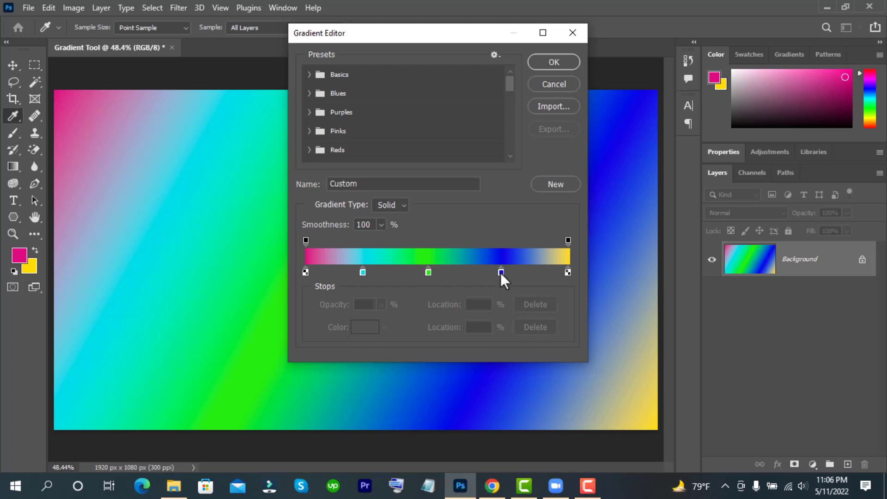
Step: Delete the blue, green and cyan colour stops from the gradient bar
{"action": "left_click", "coordinate": [501, 272]}
{"action": "left_click_drag", "start_coordinate": [500, 272], "coordinate": [506, 319]}
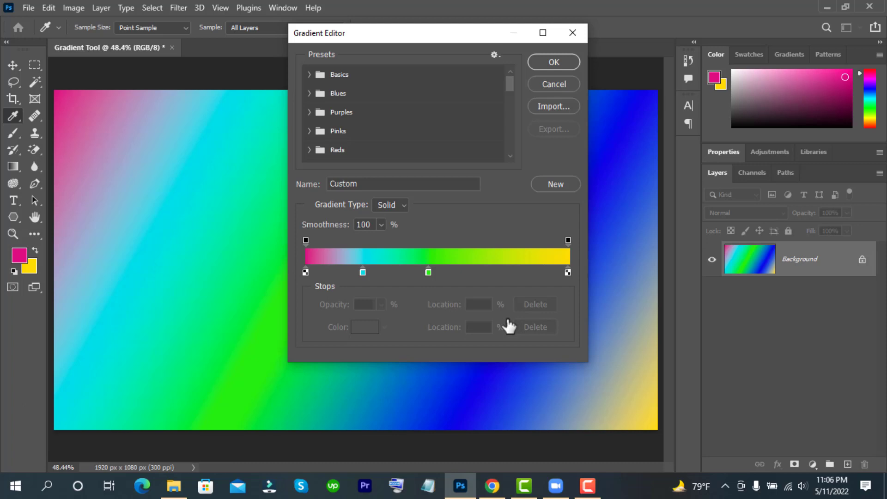
{"action": "left_click_drag", "start_coordinate": [429, 272], "coordinate": [416, 317]}
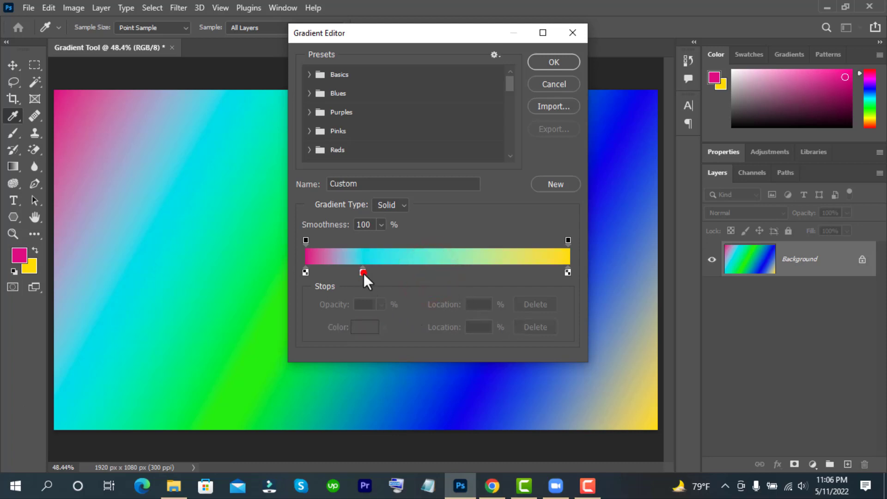
{"action": "left_click_drag", "start_coordinate": [363, 272], "coordinate": [440, 316]}
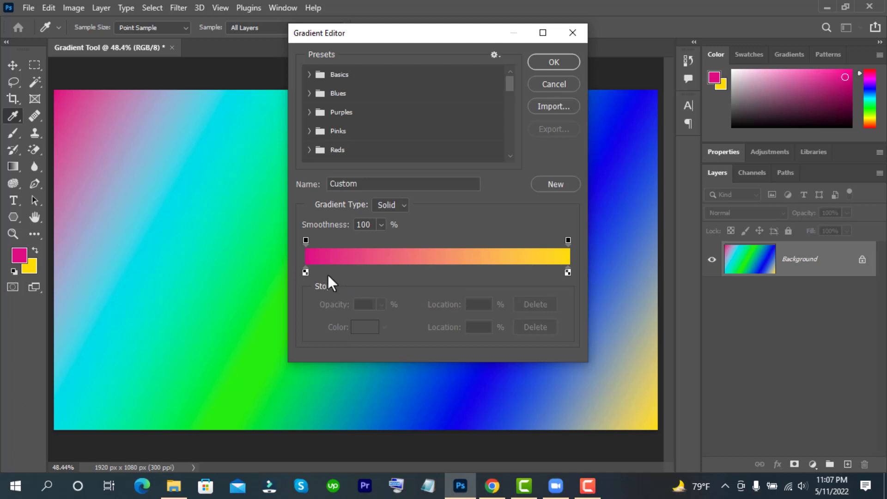
Step: Check the colours of the remaining magenta and yellow end stops
{"action": "left_click", "coordinate": [304, 273]}
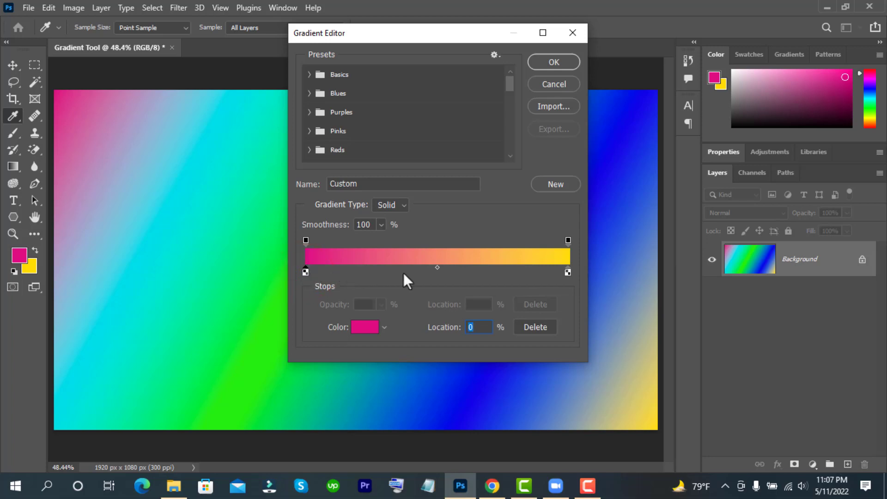
{"action": "left_click", "coordinate": [567, 273]}
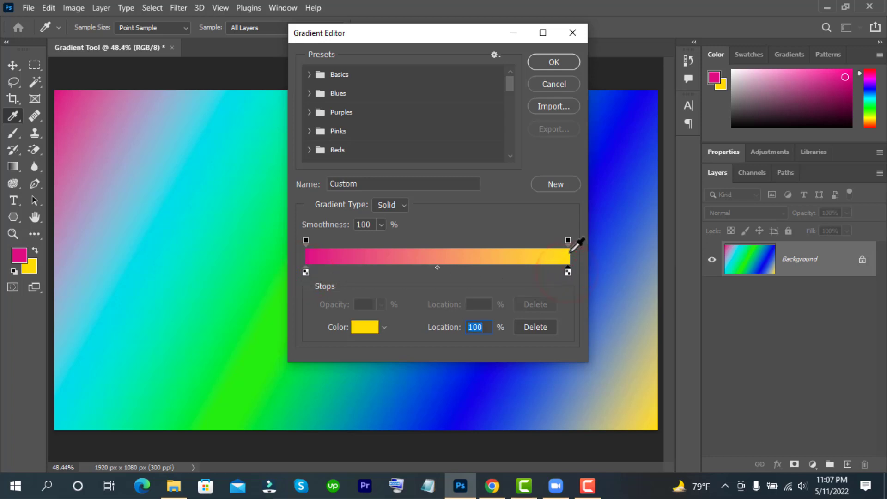
{"action": "left_click", "coordinate": [305, 272]}
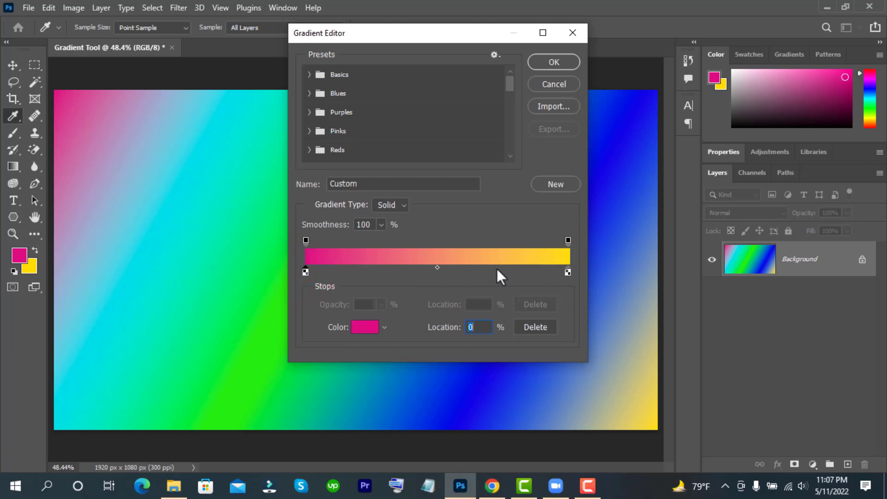
{"action": "left_click", "coordinate": [567, 273]}
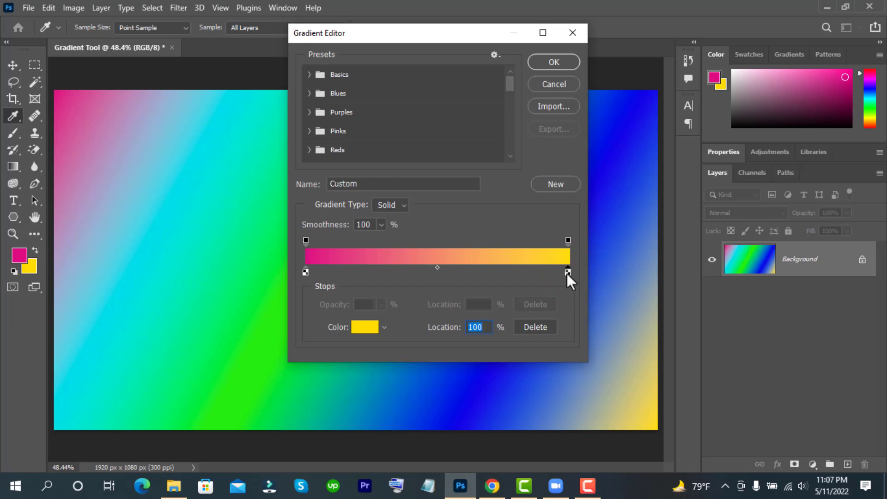
{"action": "left_click", "coordinate": [566, 273]}
Step: Set the right-end opacity stop to 0% so the gradient fades to transparent
{"action": "left_click", "coordinate": [567, 240]}
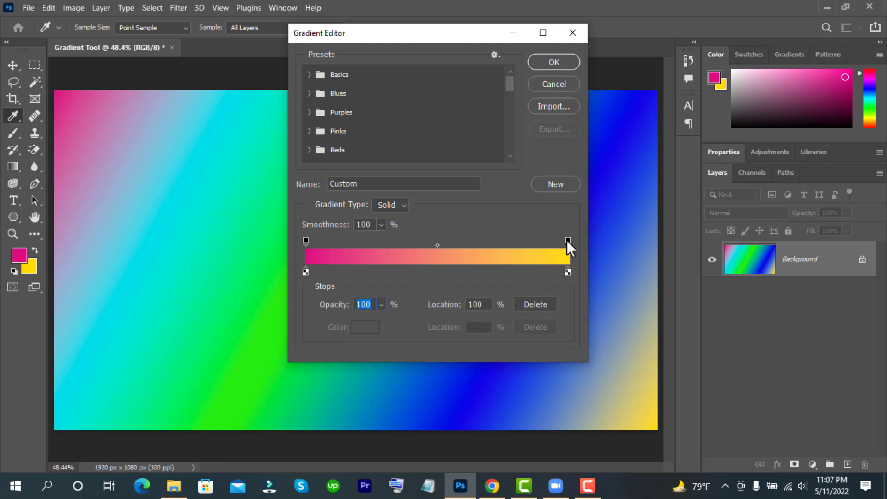
{"action": "left_click", "coordinate": [566, 272]}
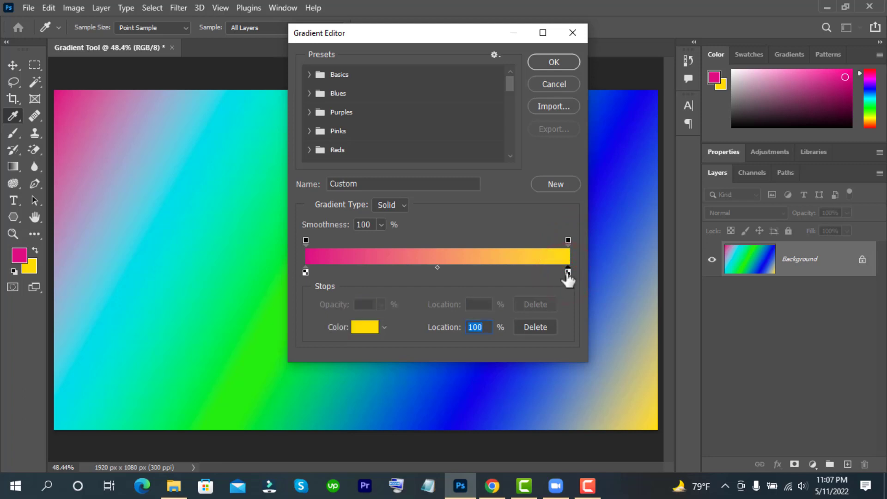
{"action": "left_click", "coordinate": [567, 240]}
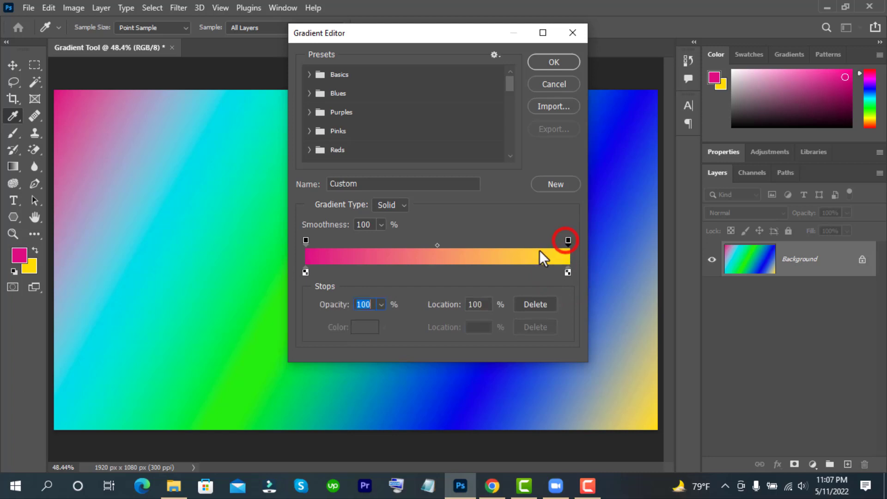
{"action": "left_click", "coordinate": [381, 303]}
{"action": "left_click_drag", "start_coordinate": [381, 320], "coordinate": [279, 331]}
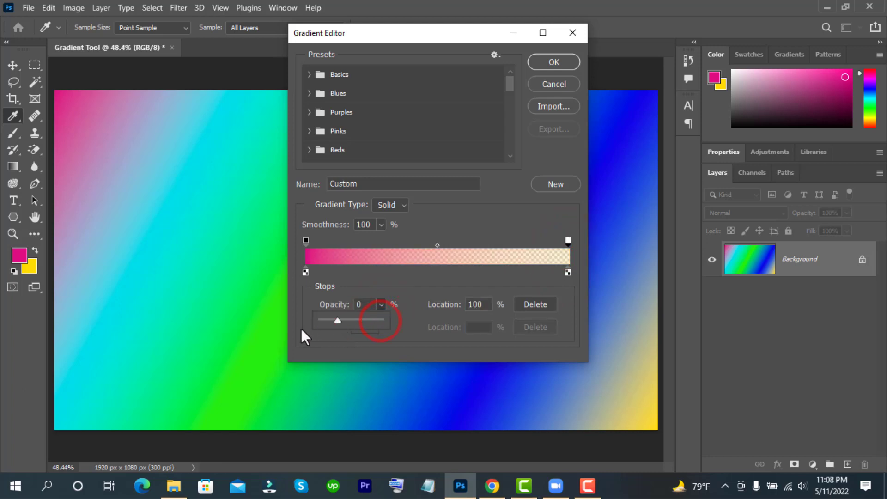
{"action": "left_click", "coordinate": [400, 340]}
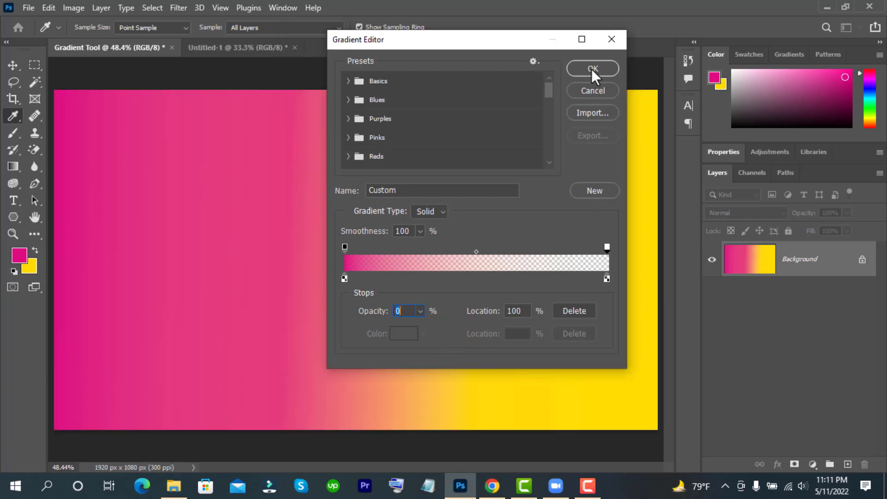
Step: Accept the magenta-to-transparent gradient and apply it left to right across the canvas
{"action": "left_click", "coordinate": [591, 69]}
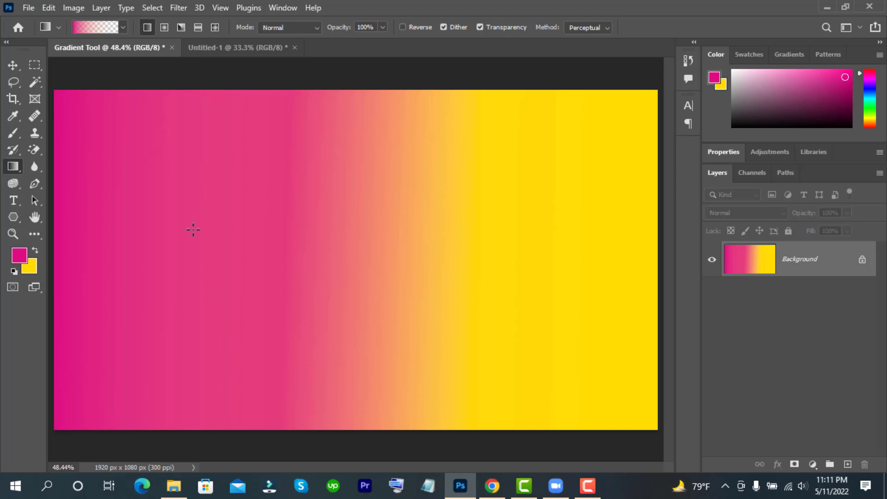
{"action": "left_click_drag", "start_coordinate": [52, 256], "coordinate": [658, 261]}
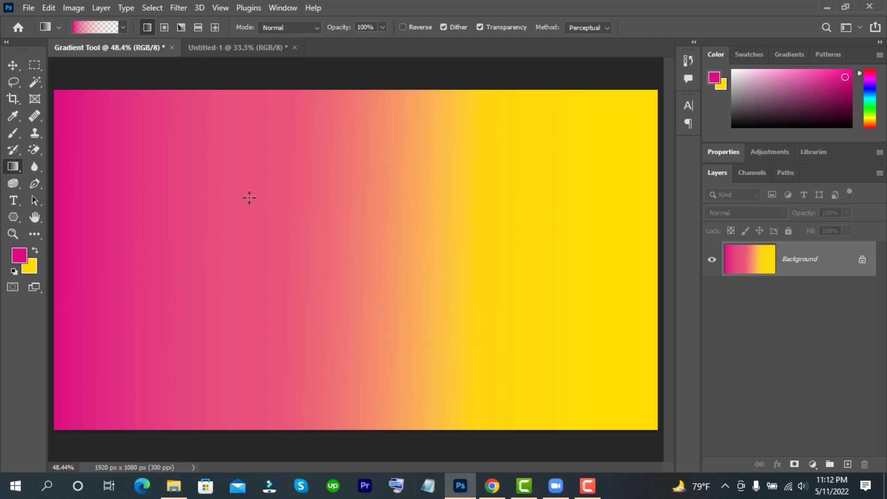
Step: Open the harvester photo and tint its sky with pink fading down from the top
{"action": "left_click", "coordinate": [18, 26]}
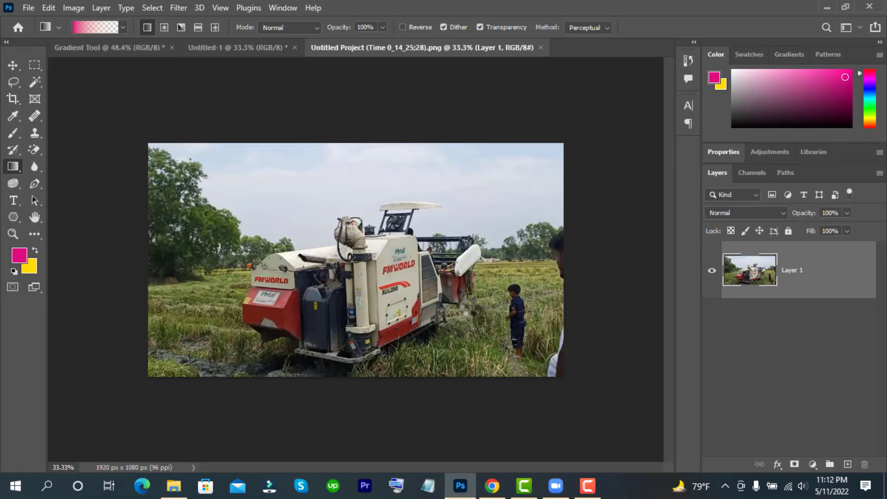
{"action": "key", "text": "ctrl+0"}
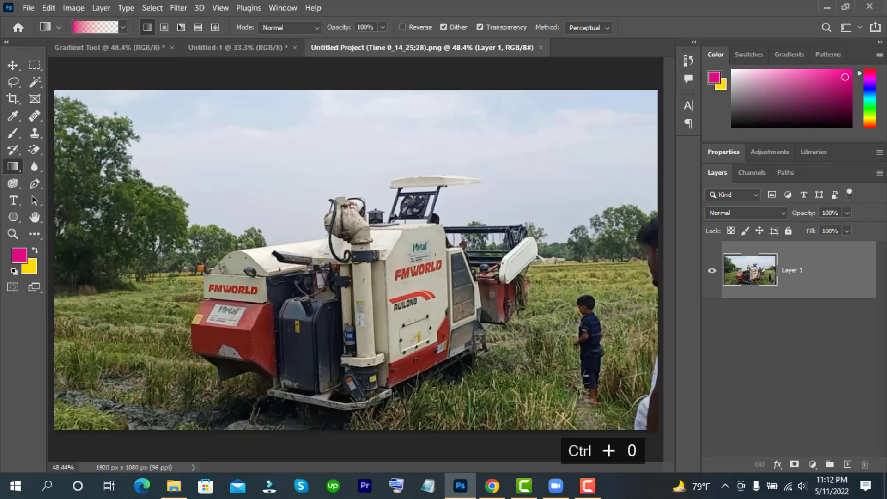
{"action": "left_click_drag", "start_coordinate": [52, 266], "coordinate": [654, 271]}
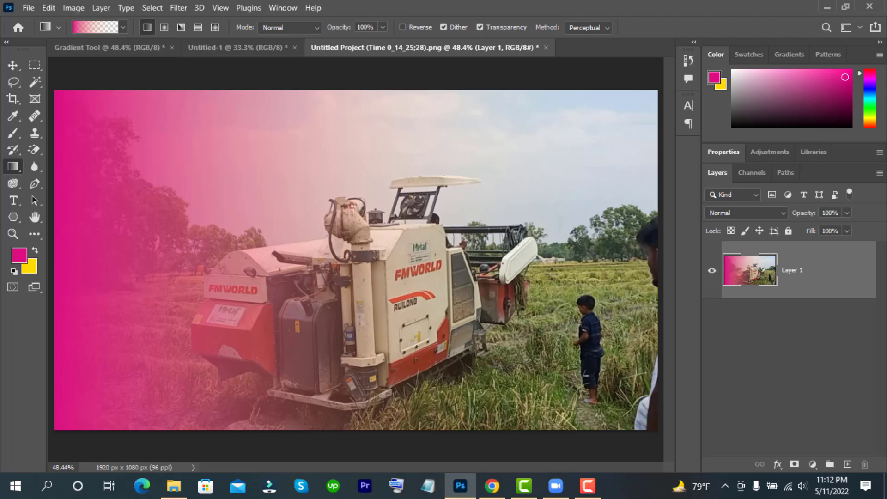
{"action": "left_click_drag", "start_coordinate": [663, 268], "coordinate": [402, 278]}
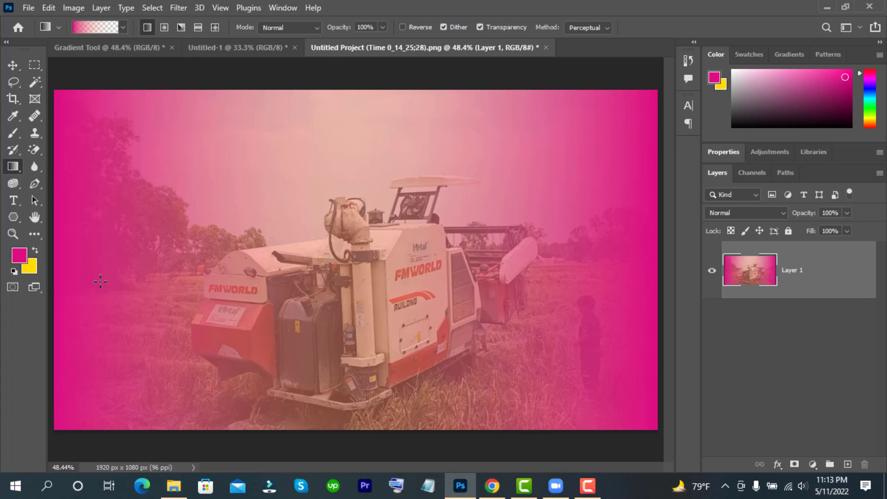
{"action": "key", "text": "ctrl+z"}
{"action": "key", "text": "ctrl+z"}
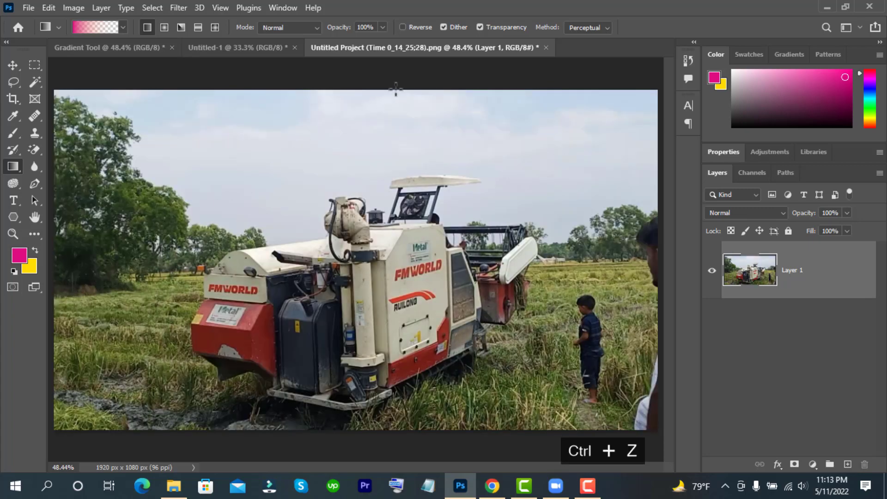
{"action": "left_click_drag", "start_coordinate": [396, 88], "coordinate": [392, 435]}
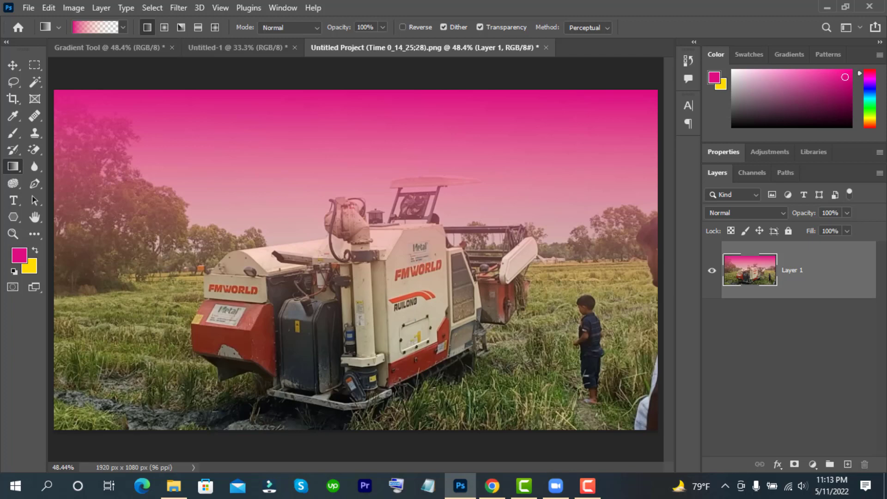
Step: Make the gradient's right-end opacity stop fully opaque again
{"action": "left_click", "coordinate": [101, 26]}
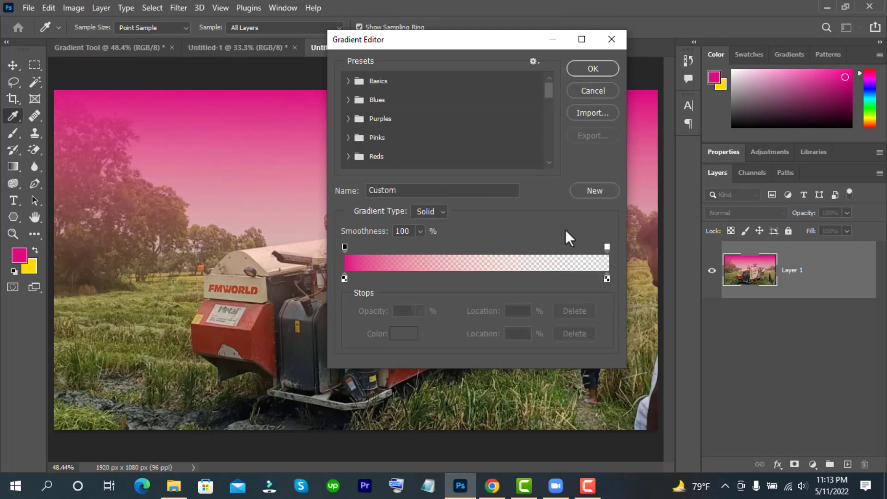
{"action": "left_click", "coordinate": [607, 247]}
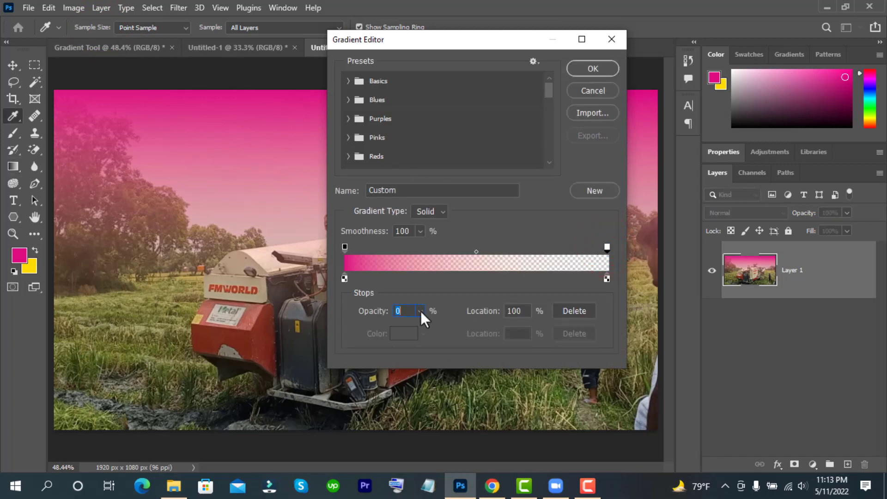
{"action": "left_click", "coordinate": [420, 311]}
{"action": "left_click_drag", "start_coordinate": [418, 329], "coordinate": [521, 339]}
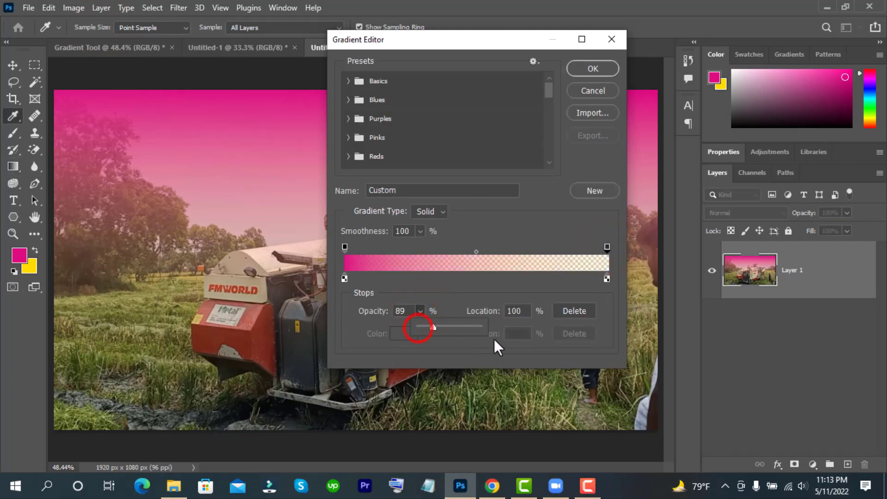
Step: Add magenta colour stops at 21%, 44%, 67% and 88%
{"action": "left_click", "coordinate": [575, 279]}
{"action": "left_click", "coordinate": [575, 278]}
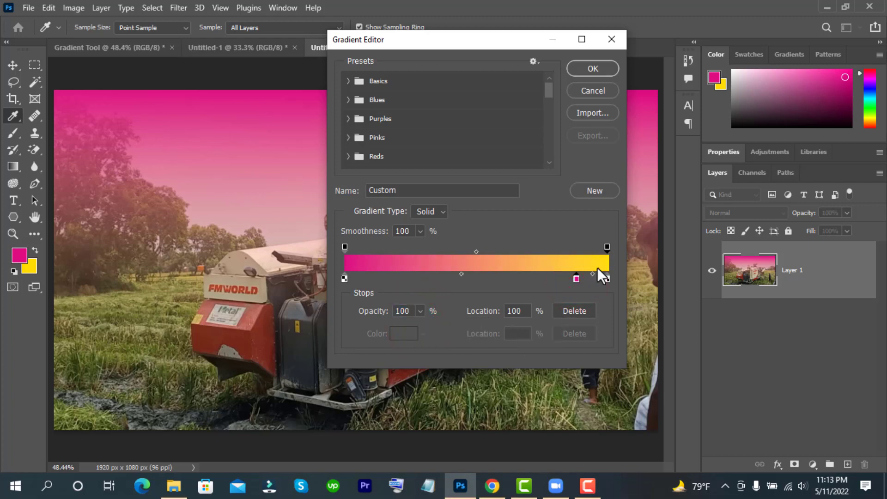
{"action": "left_click", "coordinate": [576, 278]}
{"action": "left_click", "coordinate": [575, 334]}
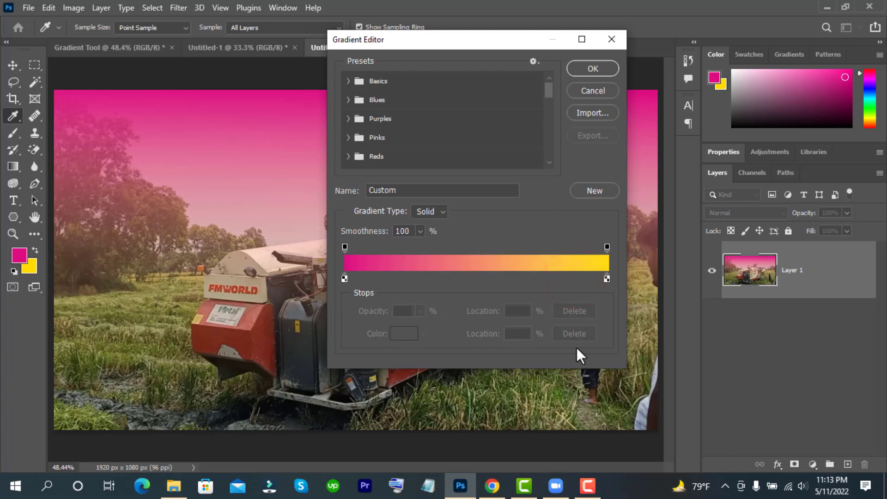
{"action": "left_click", "coordinate": [400, 278]}
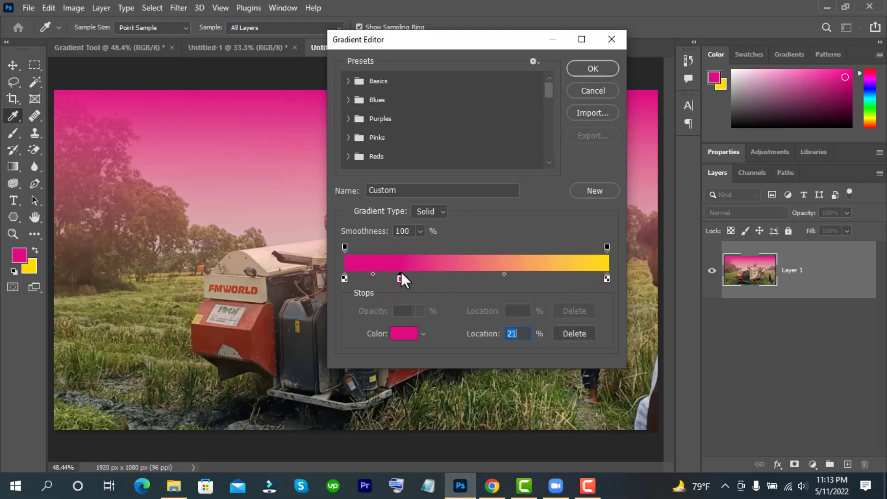
{"action": "left_click", "coordinate": [460, 275]}
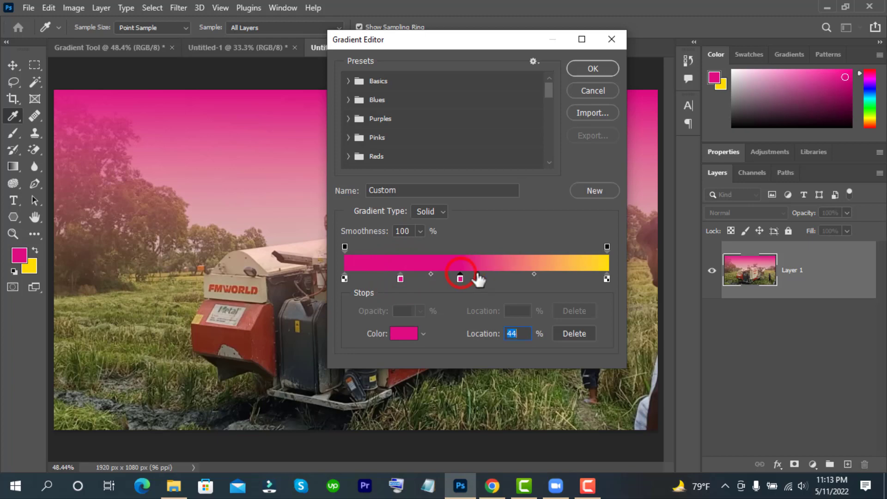
{"action": "left_click", "coordinate": [521, 276]}
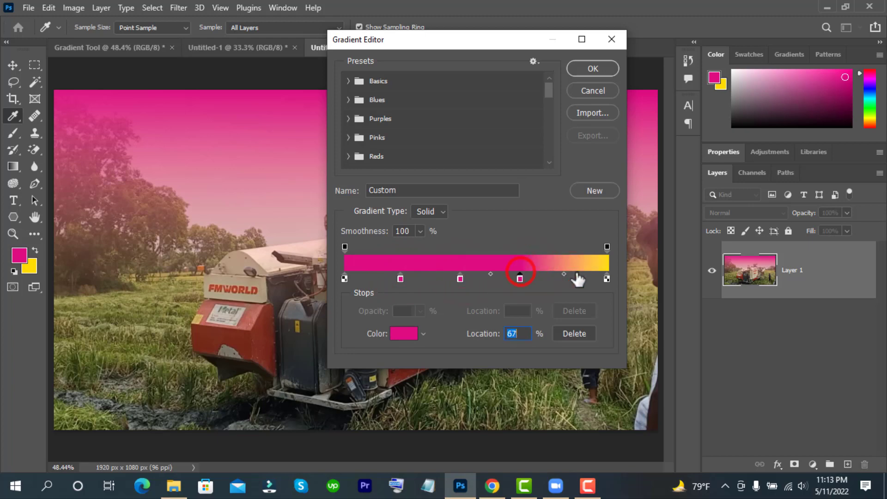
{"action": "left_click", "coordinate": [574, 277]}
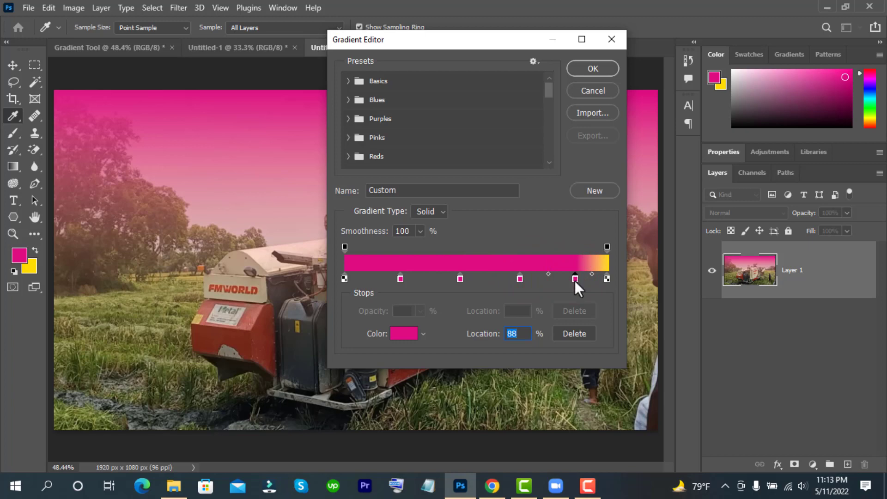
Step: Recolour the 87% stop green and the 44% stop green (2bf424)
{"action": "left_click_drag", "start_coordinate": [575, 280], "coordinate": [573, 281]}
{"action": "left_click", "coordinate": [403, 332]}
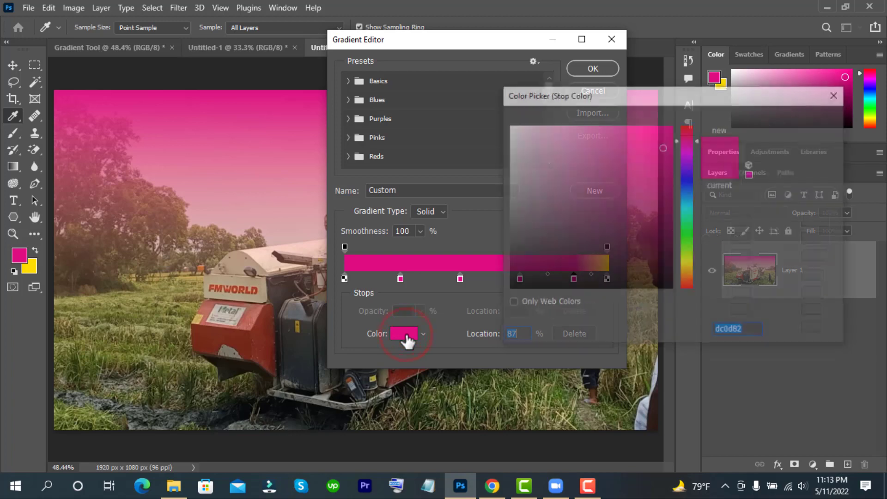
{"action": "left_click", "coordinate": [683, 225]}
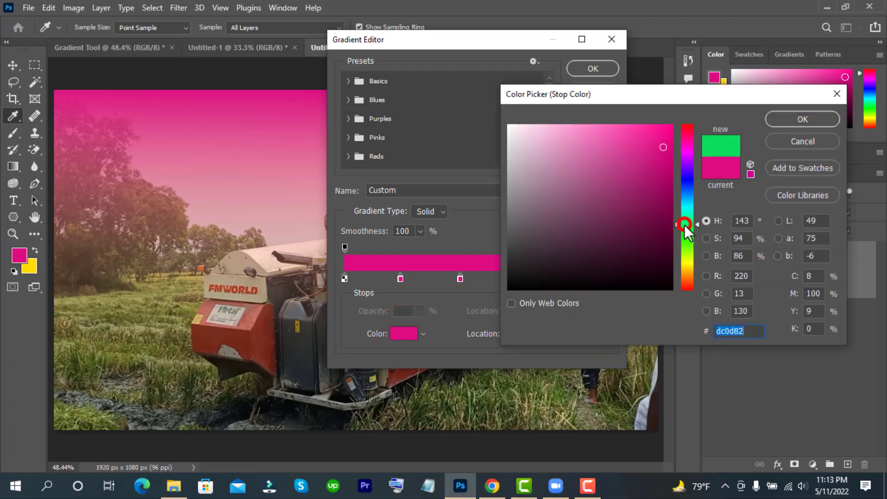
{"action": "left_click", "coordinate": [810, 116]}
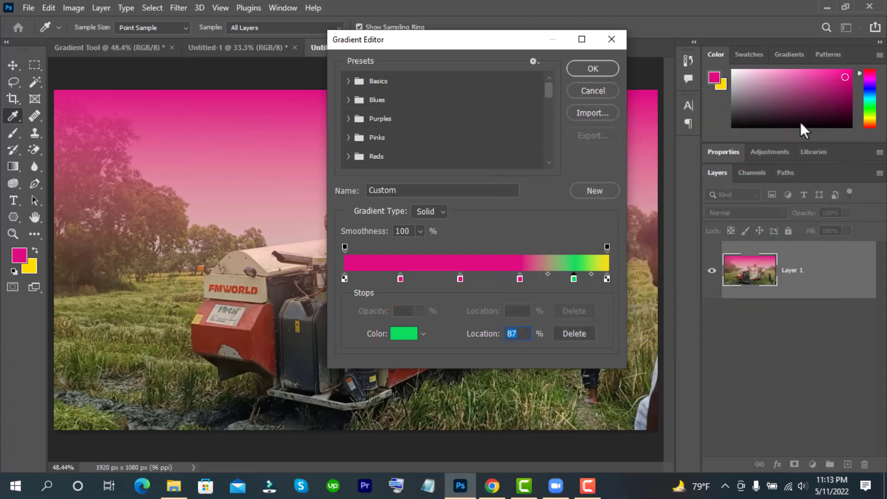
{"action": "left_click", "coordinate": [460, 279]}
{"action": "left_click", "coordinate": [397, 334]}
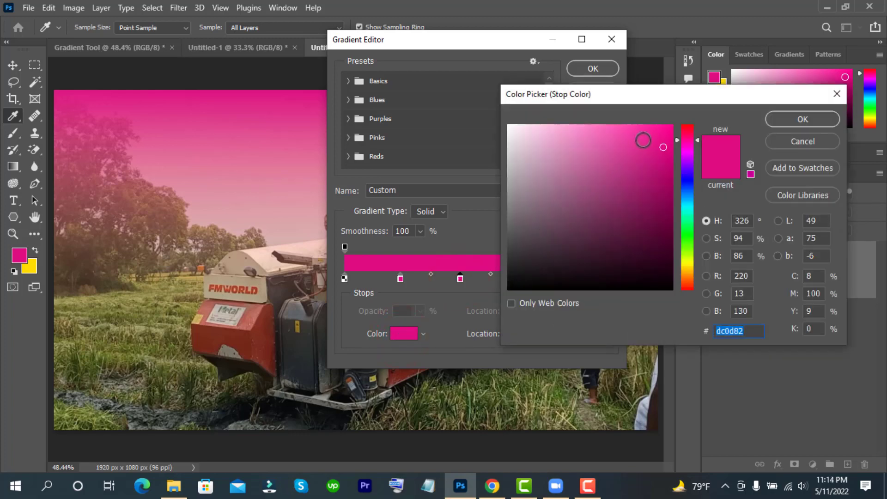
{"action": "type", "text": "2bf424"}
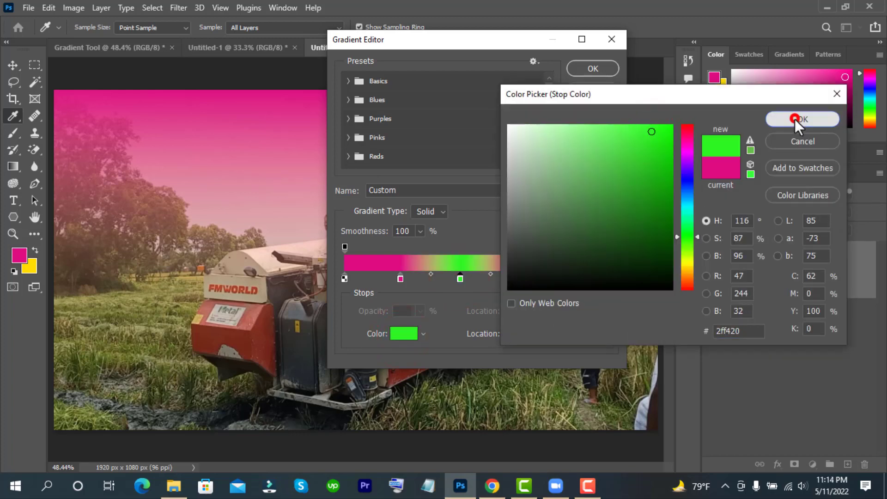
{"action": "left_click", "coordinate": [795, 119]}
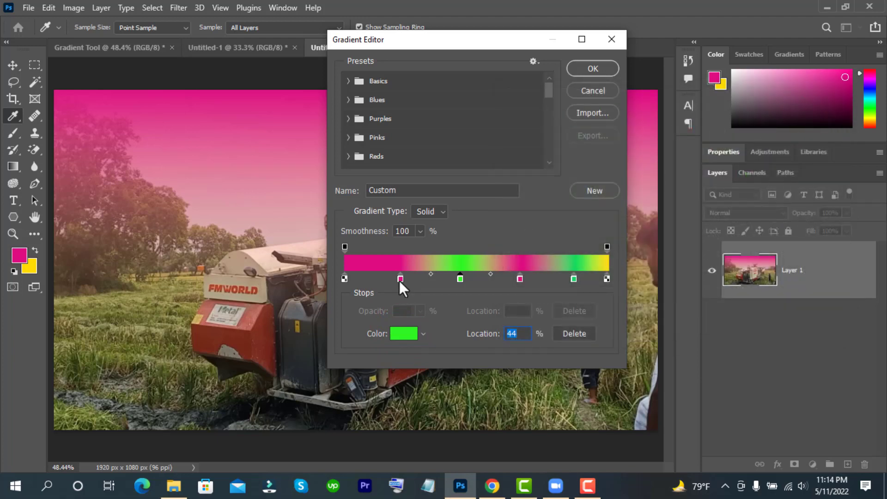
Step: Remove two pink stops and move the middle green stop right, recolouring it cyan
{"action": "left_click_drag", "start_coordinate": [400, 279], "coordinate": [381, 334]}
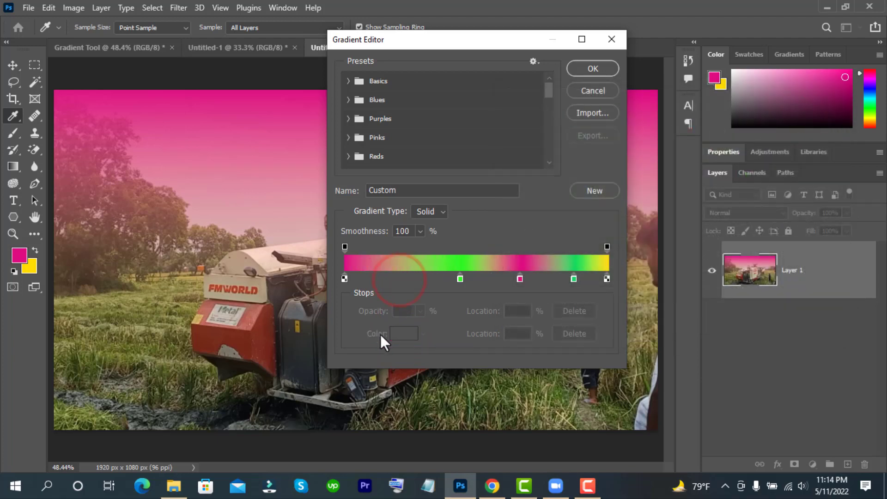
{"action": "left_click_drag", "start_coordinate": [519, 278], "coordinate": [492, 350]}
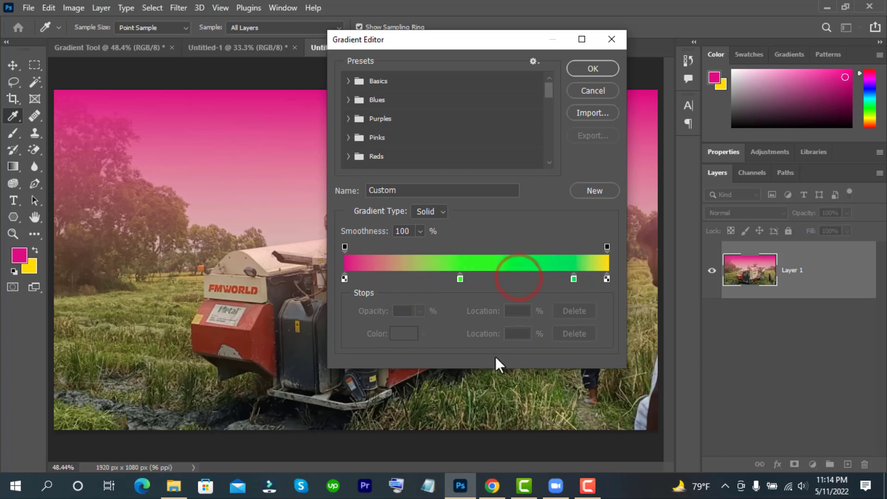
{"action": "left_click_drag", "start_coordinate": [459, 279], "coordinate": [566, 279]}
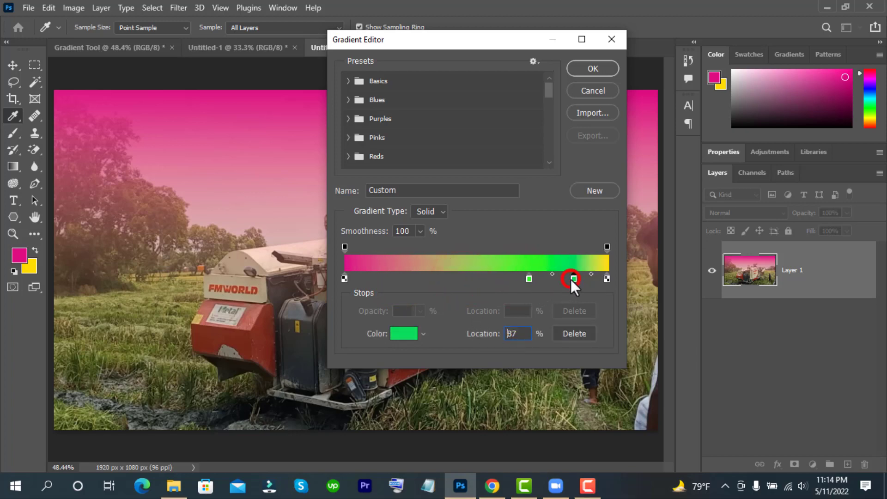
{"action": "left_click", "coordinate": [406, 333]}
{"action": "left_click", "coordinate": [686, 204]}
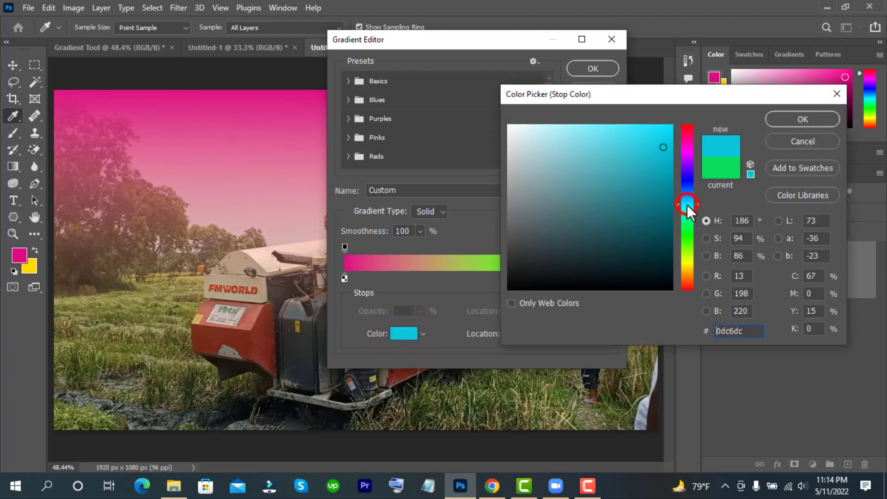
{"action": "left_click", "coordinate": [791, 118]}
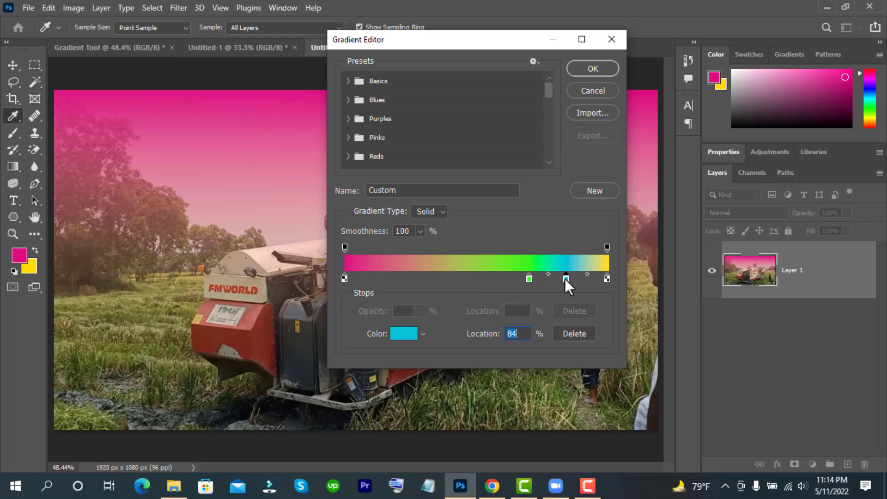
{"action": "key", "text": "alt"}
Step: Duplicate the cyan stop and a green stop leftward, green at 24%, and accept the gradient
{"action": "mouse_move", "coordinate": [564, 279]}
{"action": "left_mouse_down"}
{"action": "mouse_move", "coordinate": [472, 283]}
{"action": "mouse_move", "coordinate": [504, 280]}
{"action": "mouse_move", "coordinate": [475, 276]}
{"action": "left_mouse_up"}
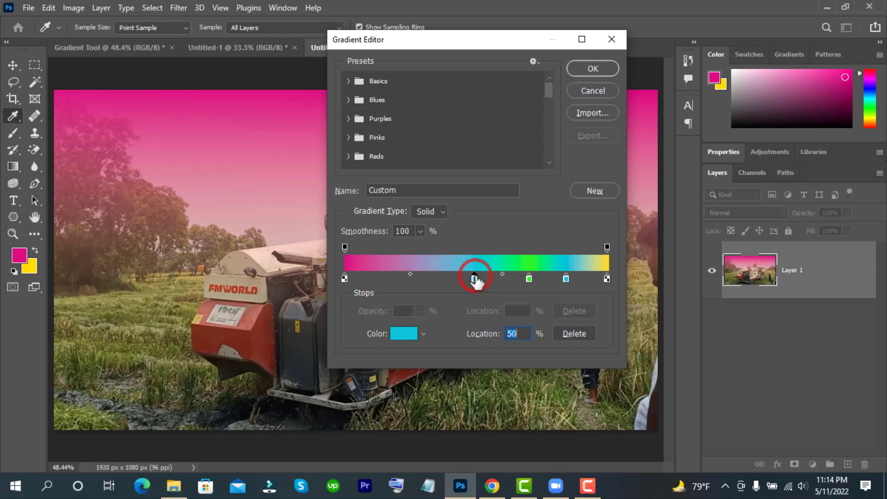
{"action": "left_click", "coordinate": [528, 279], "text": "alt"}
{"action": "left_click_drag", "start_coordinate": [529, 279], "coordinate": [408, 282]}
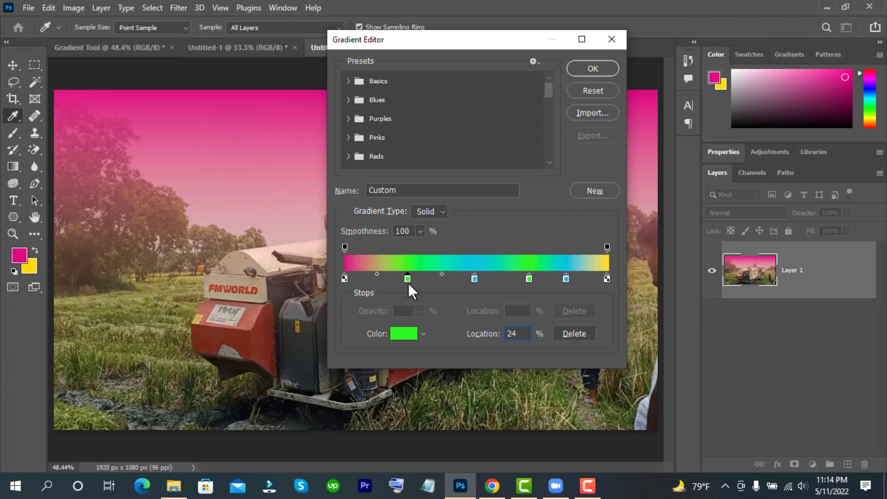
{"action": "left_click", "coordinate": [407, 280]}
{"action": "left_click", "coordinate": [597, 68]}
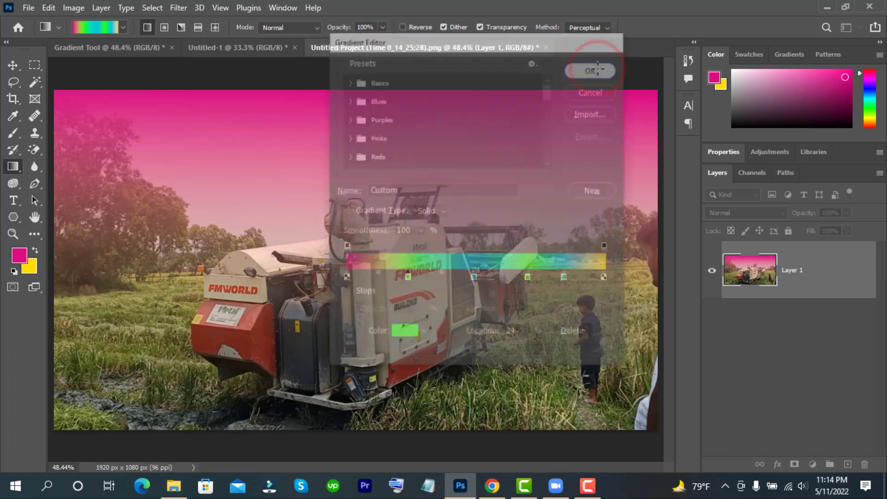
Step: Fill the image with the multicolour gradient as a steep diagonal band on the right
{"action": "mouse_move", "coordinate": [304, 89]}
{"action": "left_mouse_down"}
{"action": "mouse_move", "coordinate": [326, 275]}
{"action": "mouse_move", "coordinate": [375, 385]}
{"action": "left_mouse_up"}
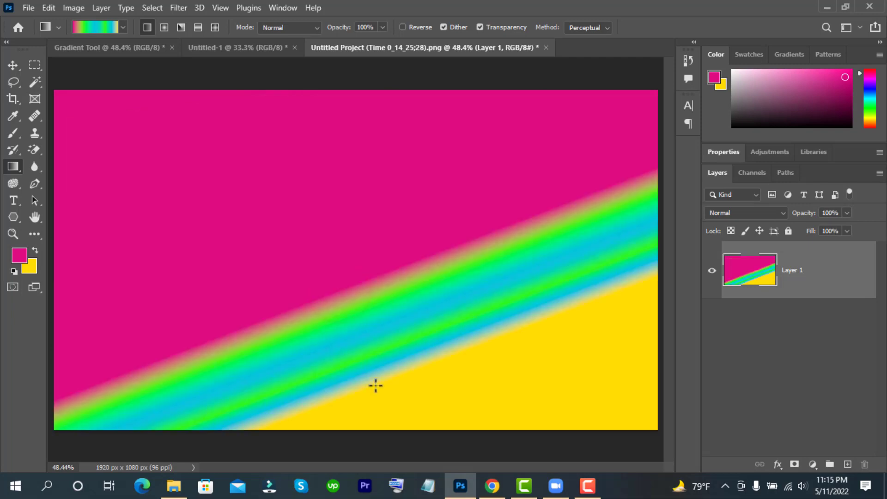
{"action": "left_click_drag", "start_coordinate": [427, 394], "coordinate": [497, 425]}
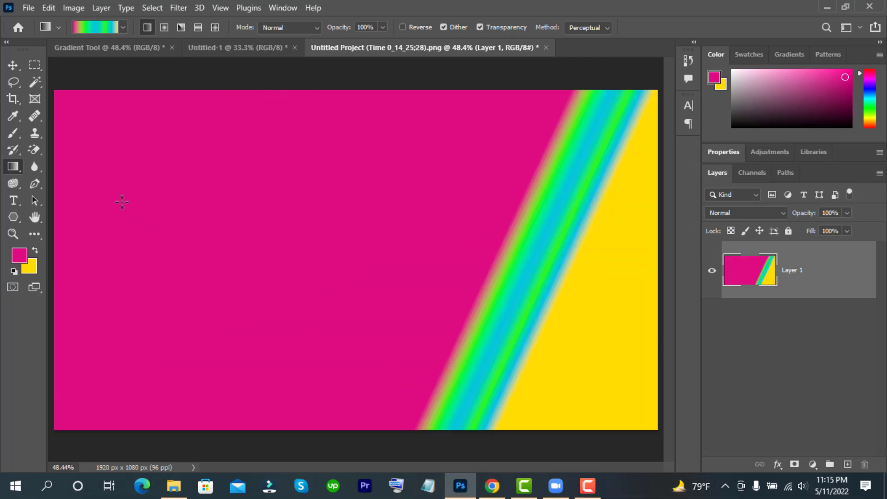
{"action": "left_click_drag", "start_coordinate": [122, 202], "coordinate": [197, 291]}
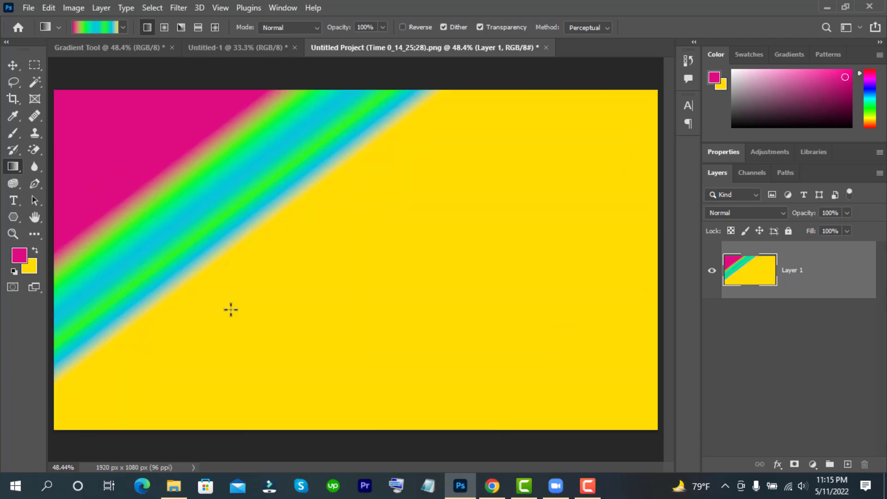
{"action": "key", "text": "ctrl+z"}
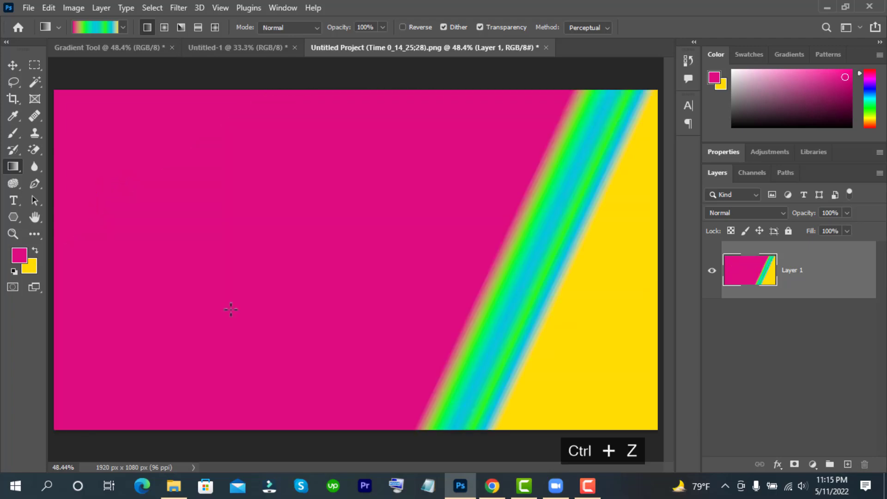
{"action": "left_click", "coordinate": [103, 28]}
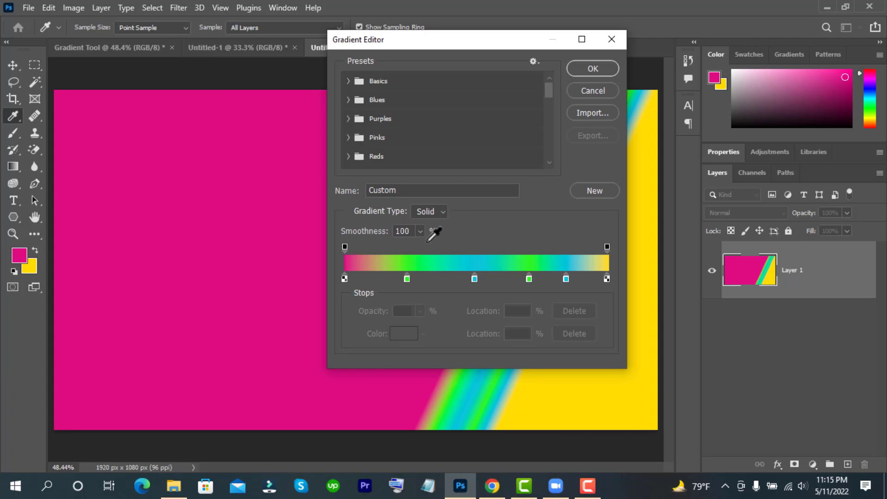
Step: Switch the gradient to the Noise type and fill the canvas left to right with it
{"action": "left_click", "coordinate": [443, 212]}
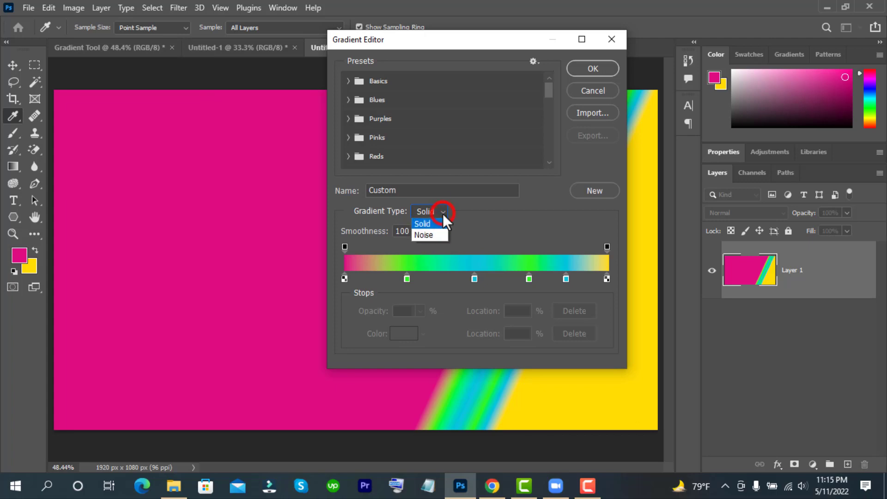
{"action": "left_click", "coordinate": [430, 234]}
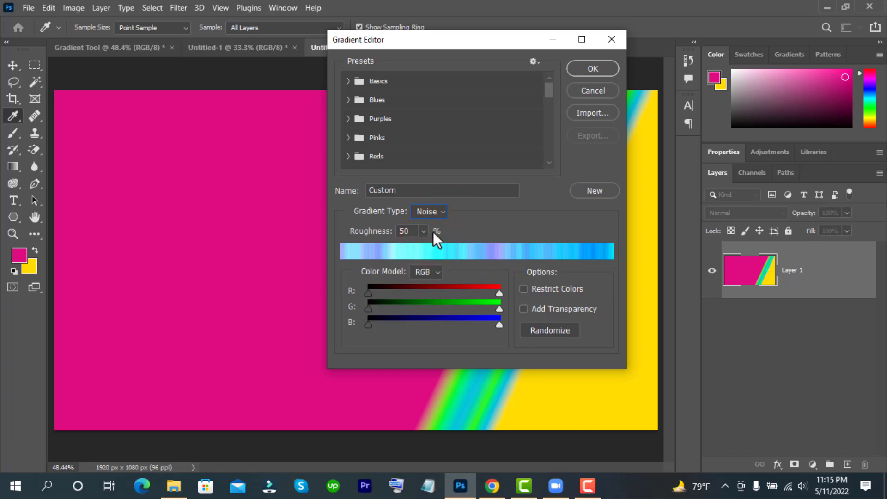
{"action": "left_click", "coordinate": [594, 67]}
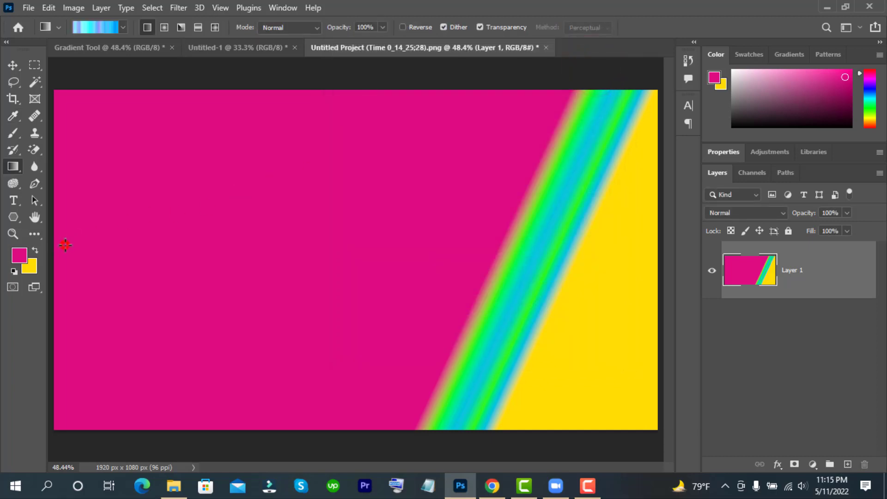
{"action": "left_click_drag", "start_coordinate": [65, 245], "coordinate": [444, 261]}
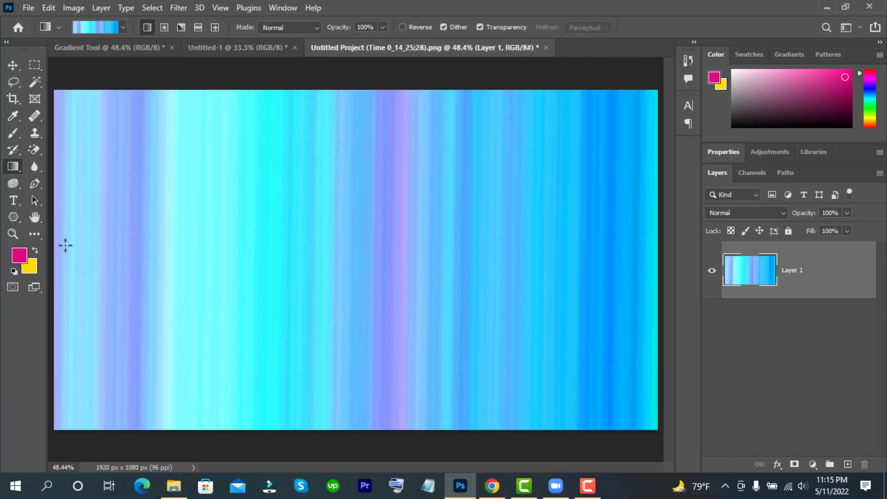
Step: Restrict the noise gradient to less saturated colours and randomize its colour mix several times
{"action": "left_click", "coordinate": [102, 29]}
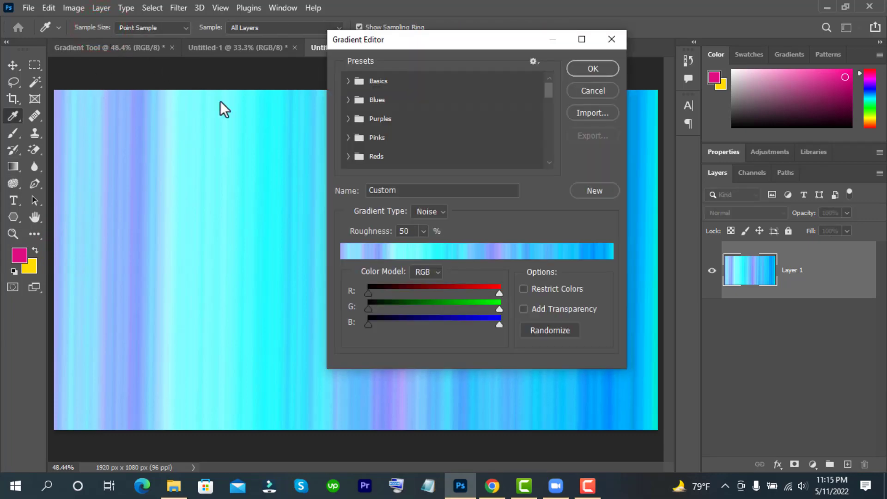
{"action": "left_click", "coordinate": [523, 289]}
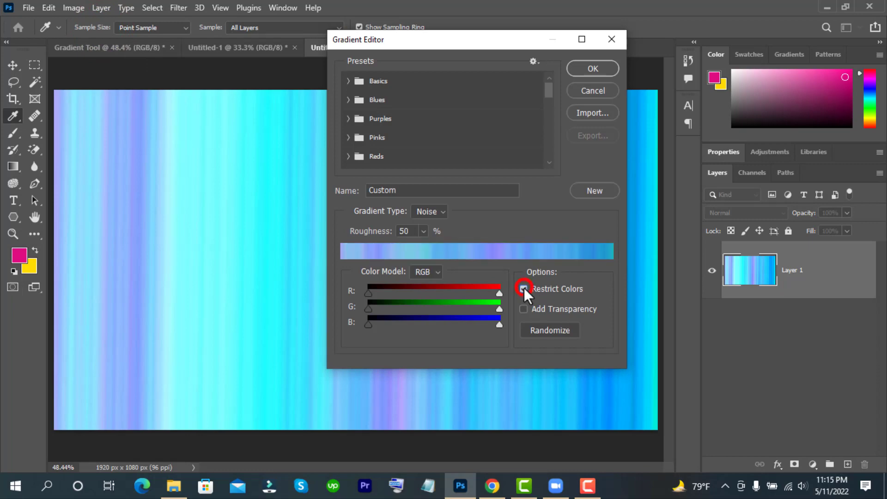
{"action": "left_click", "coordinate": [544, 330]}
{"action": "left_click", "coordinate": [544, 329]}
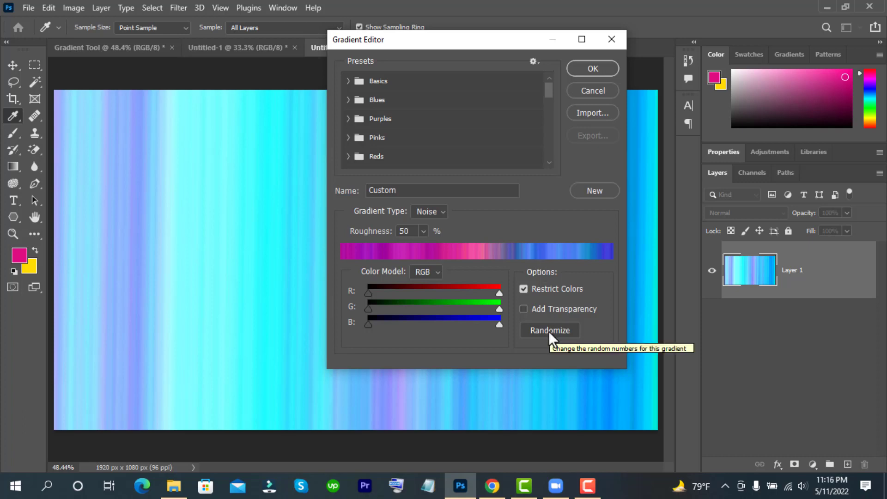
{"action": "left_click", "coordinate": [548, 331]}
{"action": "left_click", "coordinate": [548, 331]}
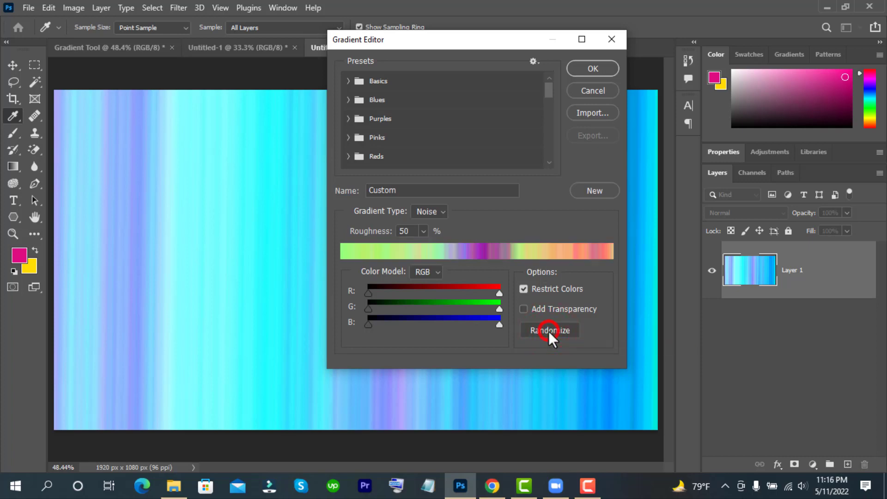
{"action": "left_click", "coordinate": [548, 331]}
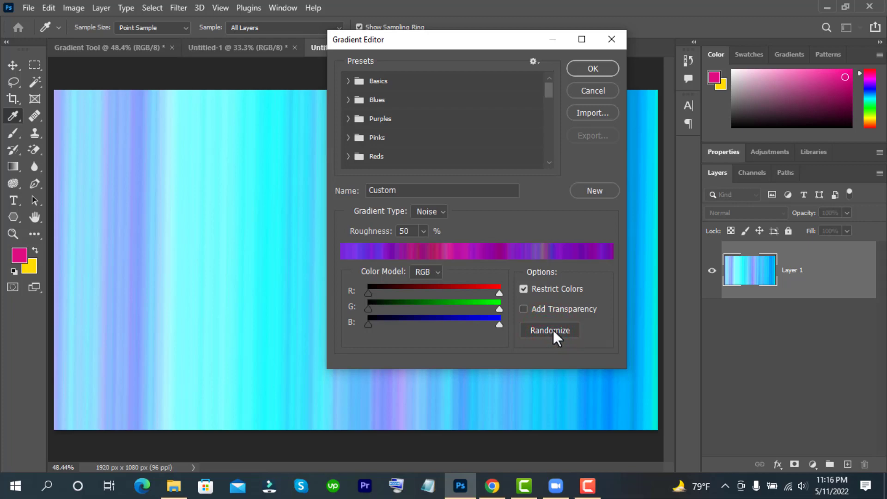
{"action": "left_click", "coordinate": [553, 330]}
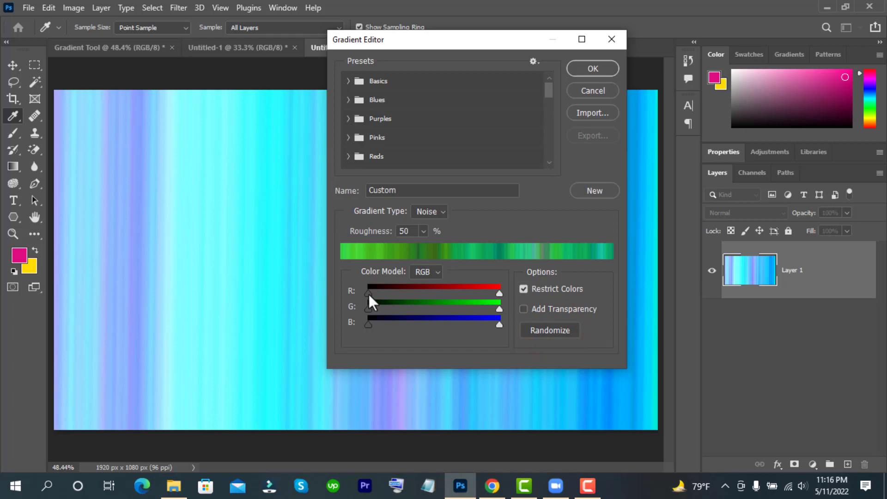
Step: Adjust the red and green ranges, re-randomize, and accept the magenta-pink-blue noise gradient
{"action": "left_click_drag", "start_coordinate": [369, 294], "coordinate": [466, 299]}
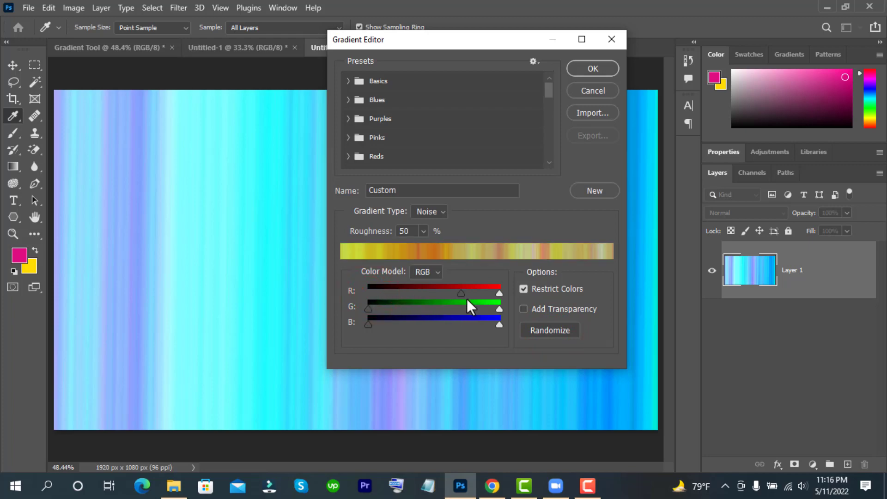
{"action": "mouse_move", "coordinate": [368, 308]}
{"action": "left_mouse_down"}
{"action": "mouse_move", "coordinate": [466, 308]}
{"action": "mouse_move", "coordinate": [356, 315]}
{"action": "left_mouse_up"}
{"action": "left_click", "coordinate": [547, 330]}
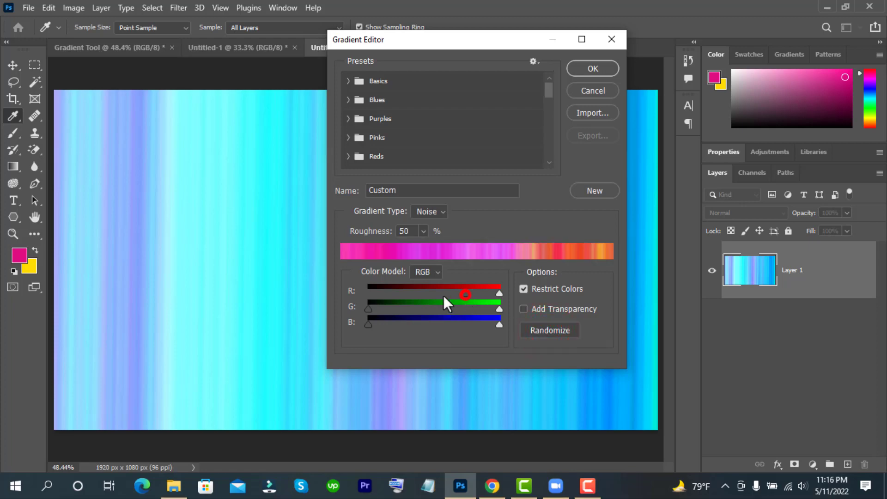
{"action": "left_click_drag", "start_coordinate": [465, 295], "coordinate": [372, 297]}
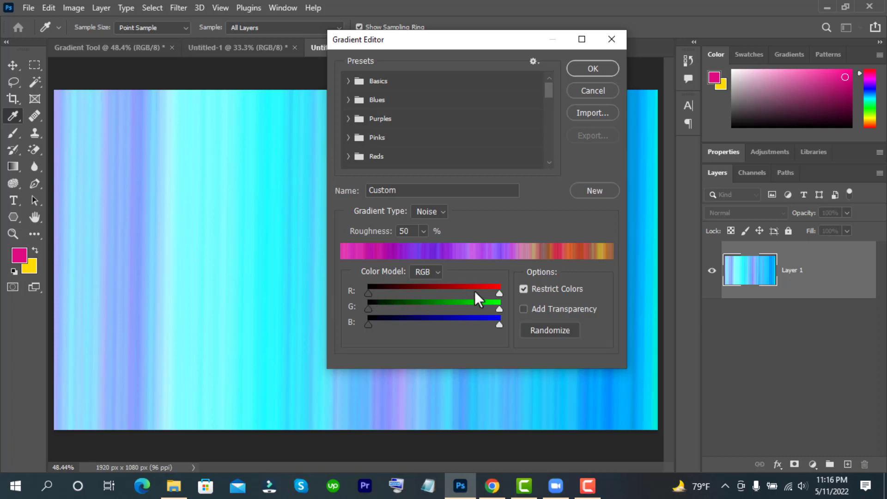
{"action": "left_click", "coordinate": [548, 331]}
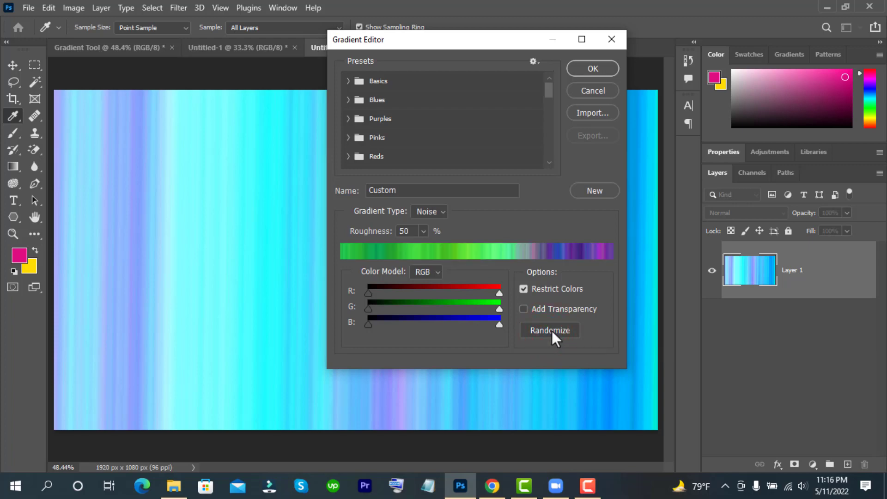
{"action": "left_click", "coordinate": [552, 330]}
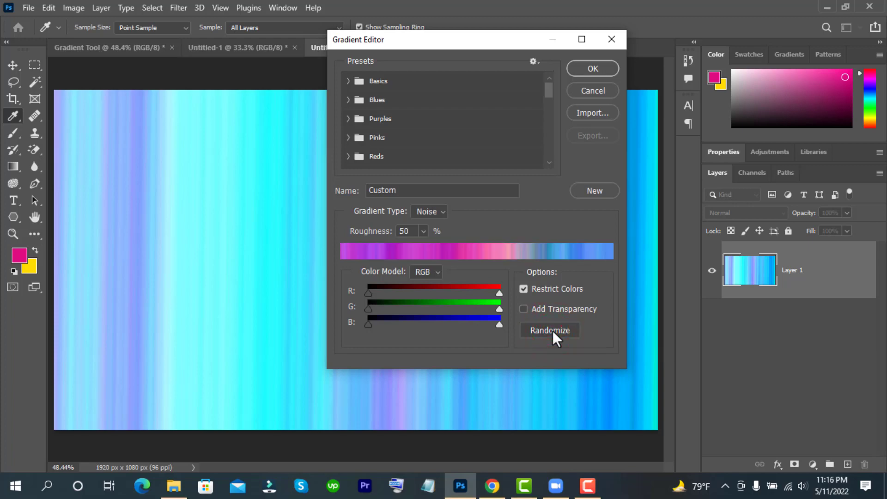
{"action": "left_click", "coordinate": [595, 66]}
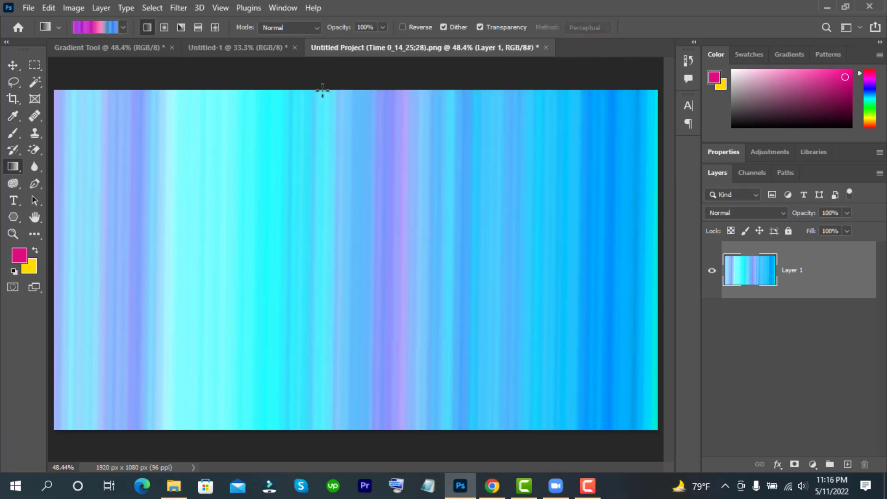
Step: Apply the noise gradient top to bottom, then left to right as magenta-to-blue vertical stripes
{"action": "left_click_drag", "start_coordinate": [323, 91], "coordinate": [334, 430]}
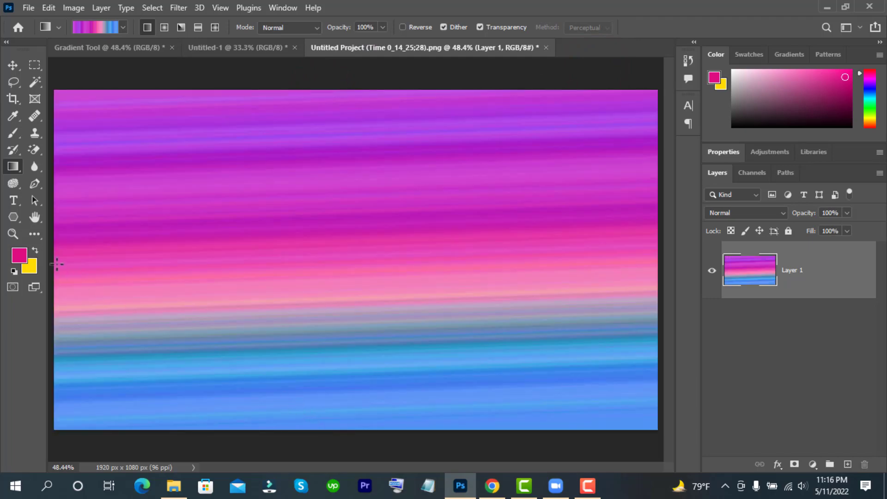
{"action": "left_click_drag", "start_coordinate": [57, 263], "coordinate": [655, 265]}
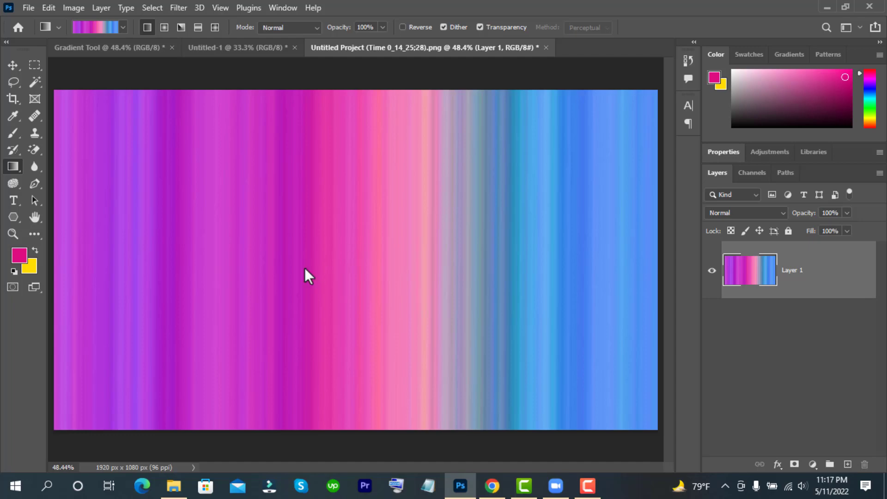
Step: Set noise roughness to 100% and redraw the gradient left to right across the canvas
{"action": "left_click", "coordinate": [109, 27]}
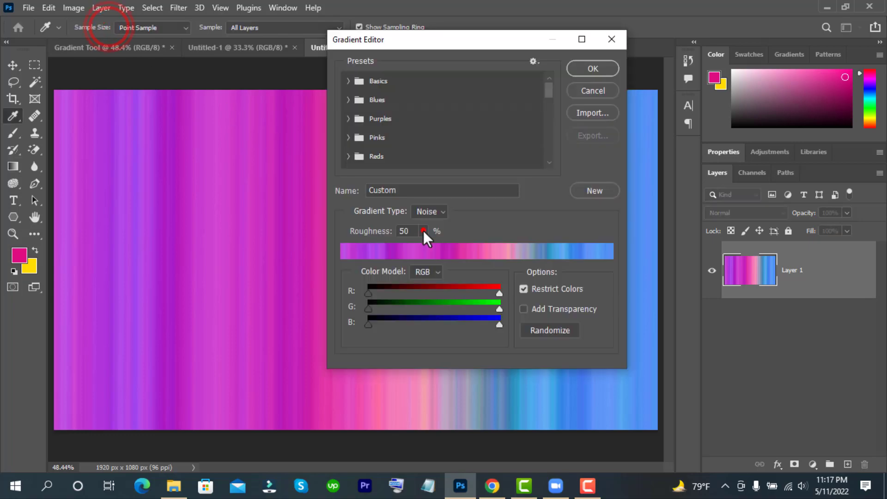
{"action": "left_click", "coordinate": [423, 231]}
{"action": "left_click_drag", "start_coordinate": [422, 247], "coordinate": [452, 249]}
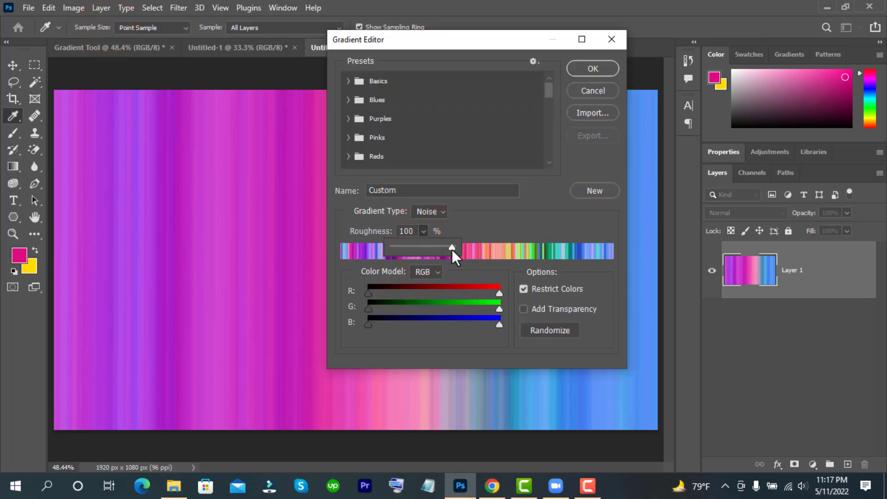
{"action": "left_click", "coordinate": [533, 226]}
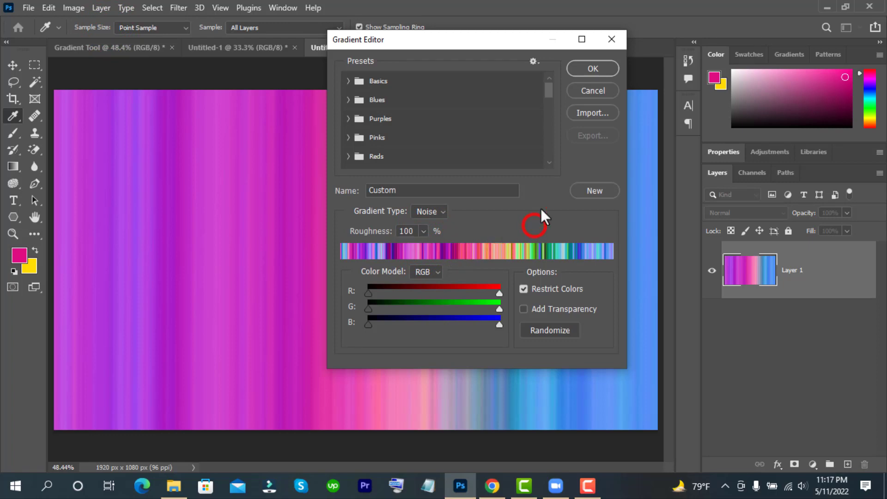
{"action": "left_click", "coordinate": [593, 67]}
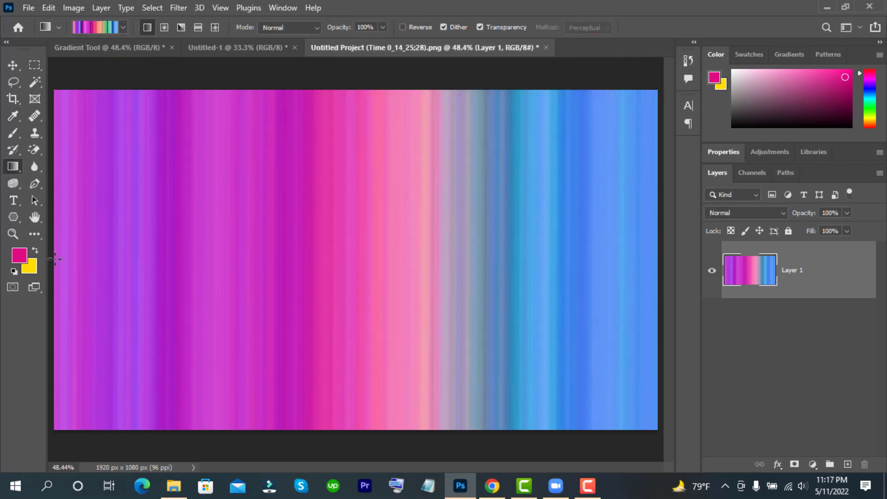
{"action": "left_click_drag", "start_coordinate": [55, 258], "coordinate": [55, 259]}
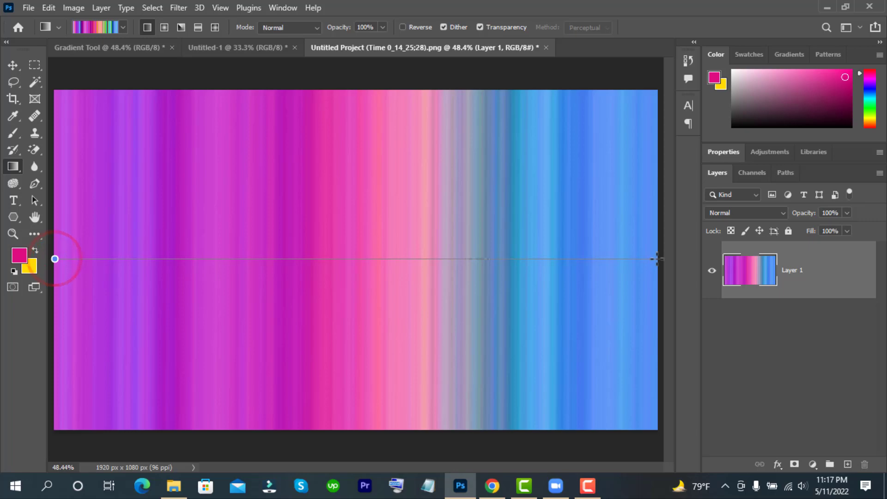
{"action": "left_click_drag", "start_coordinate": [656, 259], "coordinate": [657, 258]}
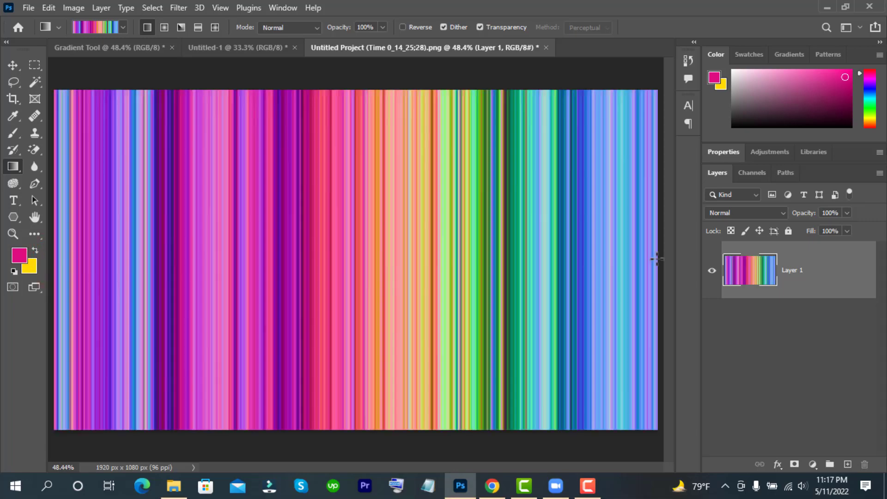
Step: Try noise roughness values of 77, 0, 31 and 66 in the gradient editor
{"action": "left_click", "coordinate": [97, 27]}
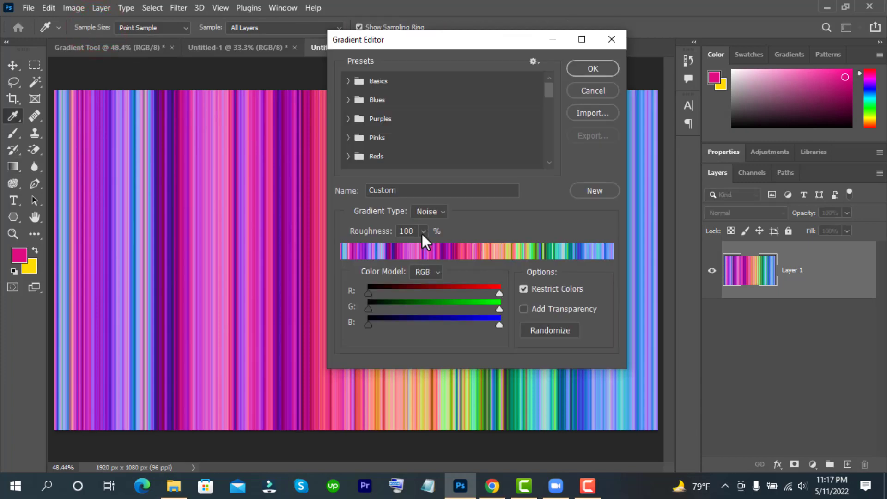
{"action": "left_click", "coordinate": [422, 234]}
{"action": "left_click_drag", "start_coordinate": [422, 248], "coordinate": [408, 251]}
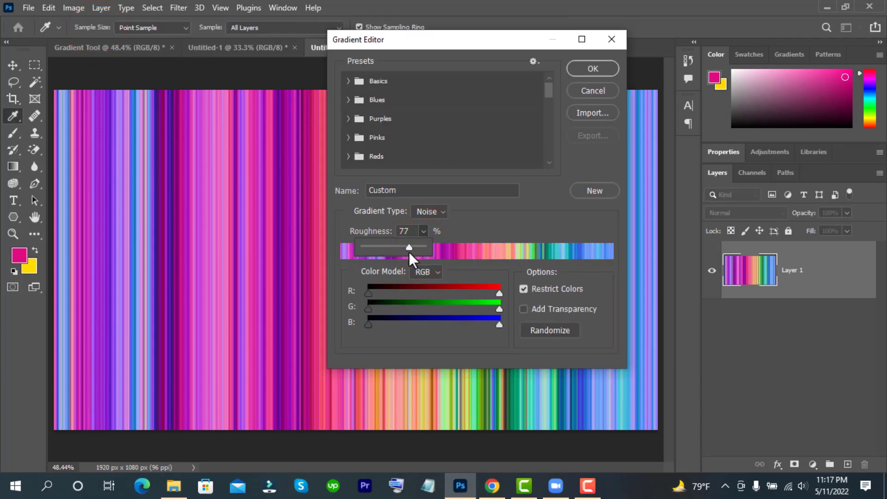
{"action": "left_click_drag", "start_coordinate": [408, 246], "coordinate": [314, 253]}
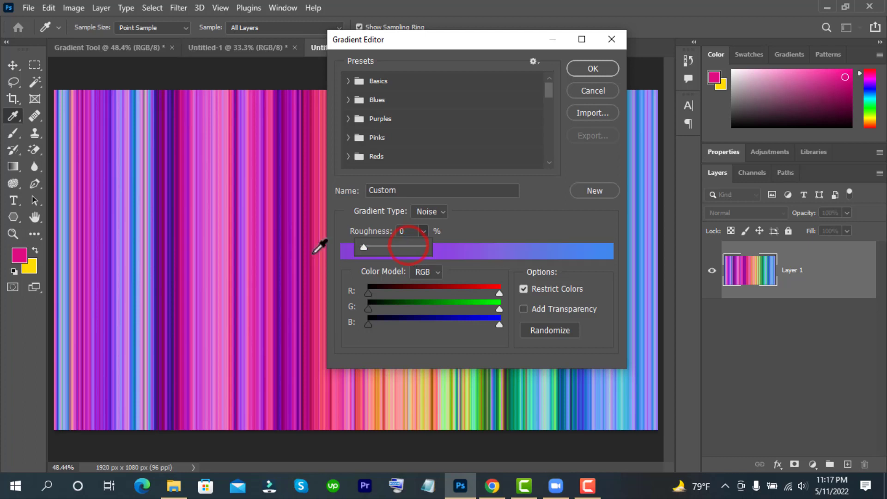
{"action": "left_click", "coordinate": [382, 245]}
{"action": "left_click_drag", "start_coordinate": [391, 245], "coordinate": [420, 248]}
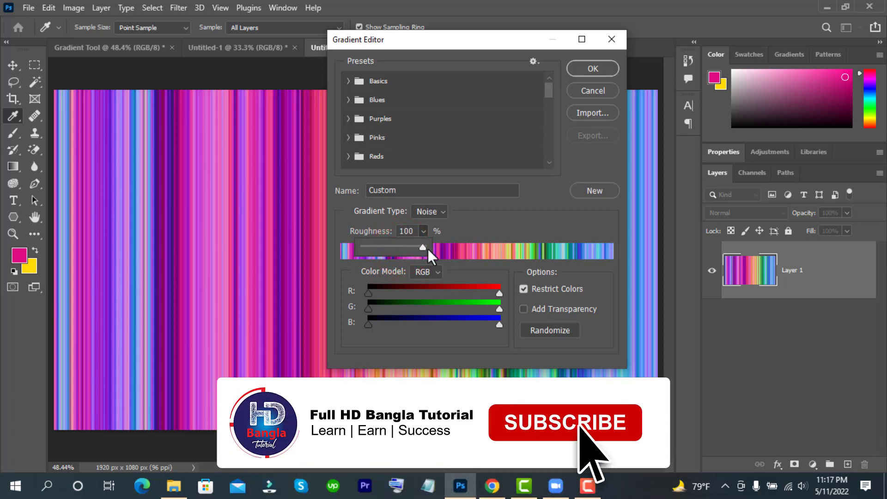
Step: Randomize the noise colours into a pink, orange, green and lavender mix
{"action": "left_click", "coordinate": [556, 331]}
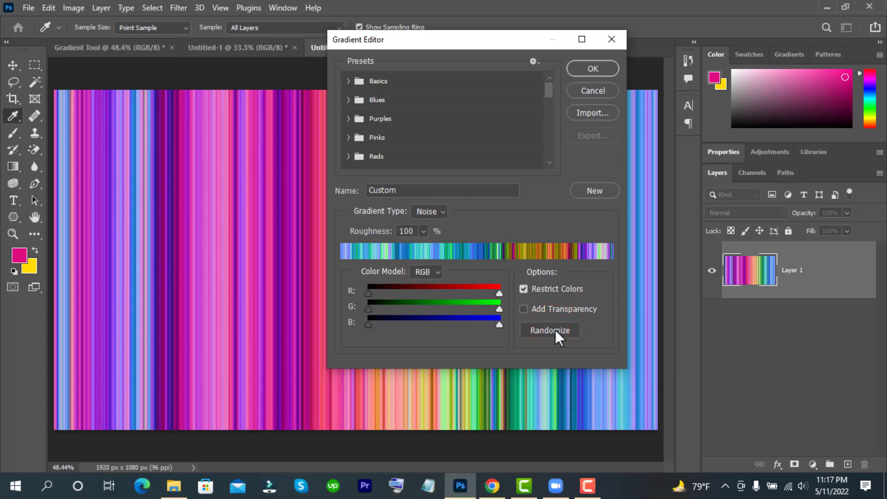
{"action": "left_click", "coordinate": [553, 328]}
{"action": "left_click", "coordinate": [553, 329]}
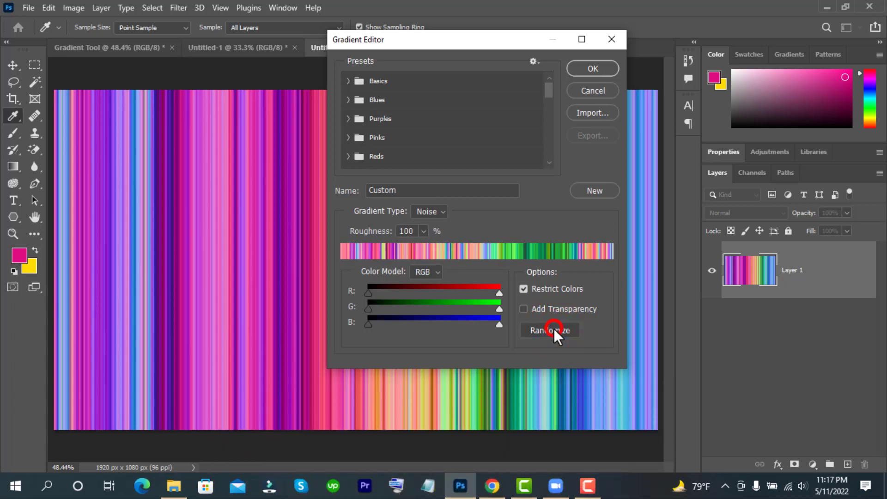
Step: Draw the noise gradient diagonally, then toward the lower left, leaving a mostly pink canvas
{"action": "left_click", "coordinate": [593, 69]}
{"action": "mouse_move", "coordinate": [205, 333]}
{"action": "left_mouse_down"}
{"action": "mouse_move", "coordinate": [559, 203]}
{"action": "mouse_move", "coordinate": [586, 221]}
{"action": "left_mouse_up"}
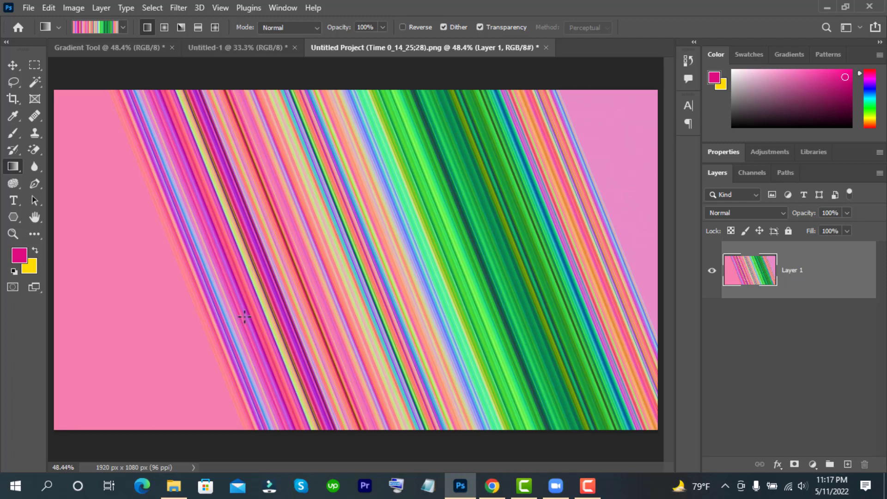
{"action": "left_click_drag", "start_coordinate": [148, 354], "coordinate": [82, 394]}
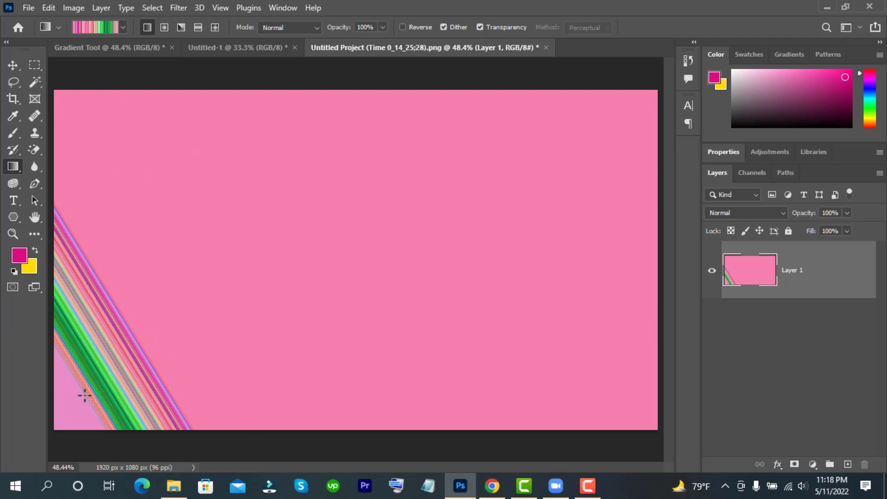
{"action": "left_click", "coordinate": [96, 29]}
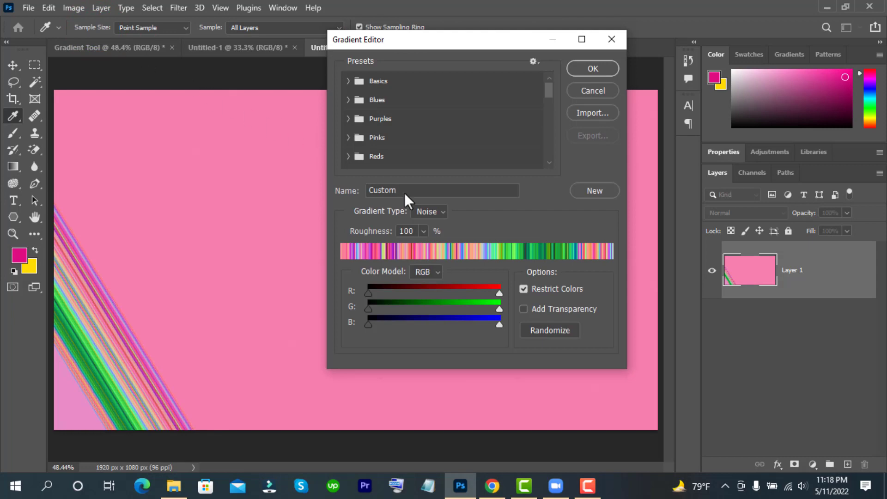
Step: Set the Gradient Type to Solid, restoring the multicolour blend, and browse the Presets folders
{"action": "left_click", "coordinate": [442, 212]}
{"action": "key", "text": "Up"}
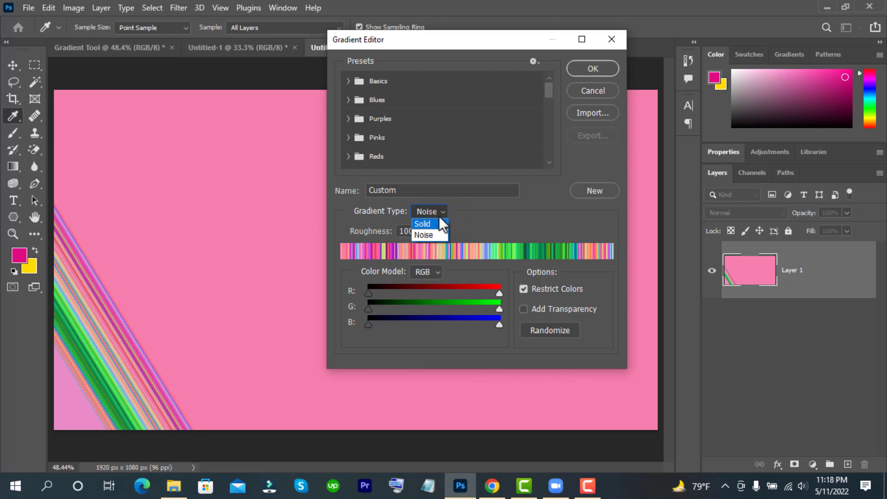
{"action": "left_click", "coordinate": [432, 222]}
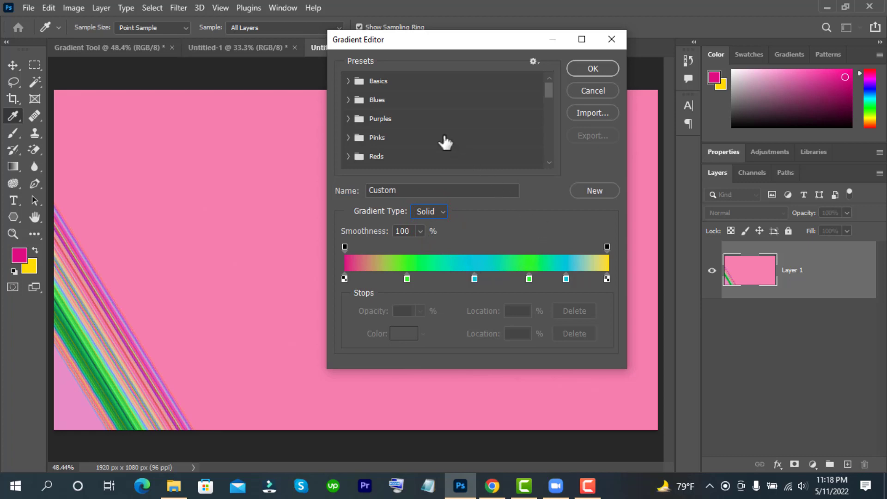
{"action": "scroll", "coordinate": [444, 137], "scroll_direction": "down", "scroll_amount": 3}
{"action": "scroll", "coordinate": [443, 136], "scroll_direction": "down", "scroll_amount": 3}
{"action": "scroll", "coordinate": [444, 136], "scroll_direction": "down", "scroll_amount": 3}
{"action": "scroll", "coordinate": [443, 136], "scroll_direction": "down", "scroll_amount": 2}
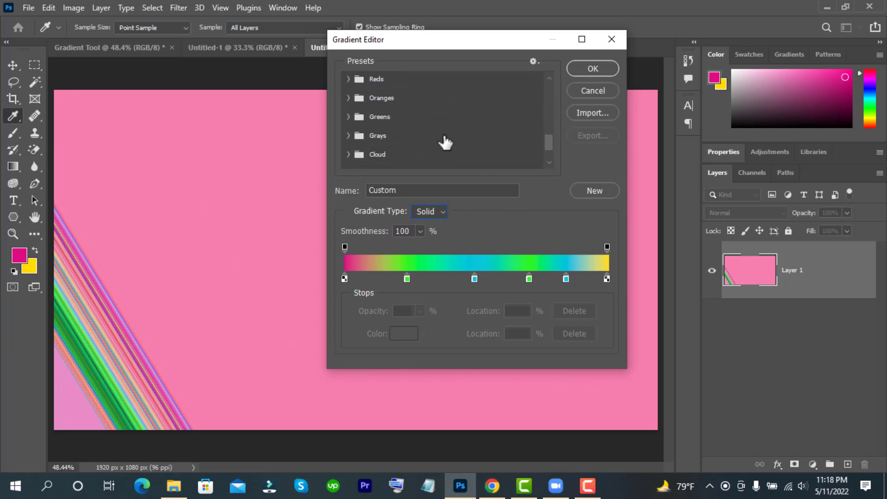
{"action": "scroll", "coordinate": [444, 136], "scroll_direction": "down", "scroll_amount": 2}
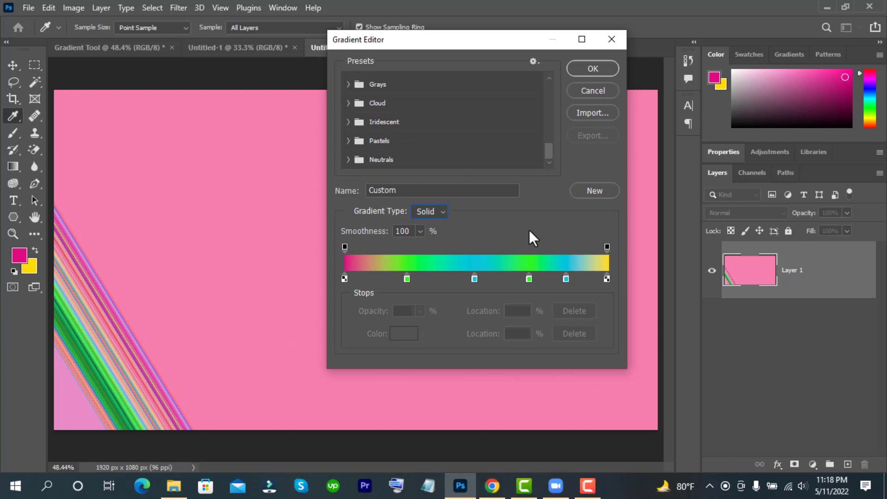
Step: Save the gradient as a preset and recolour the green stop at 70% to dark orange
{"action": "left_click", "coordinate": [595, 190]}
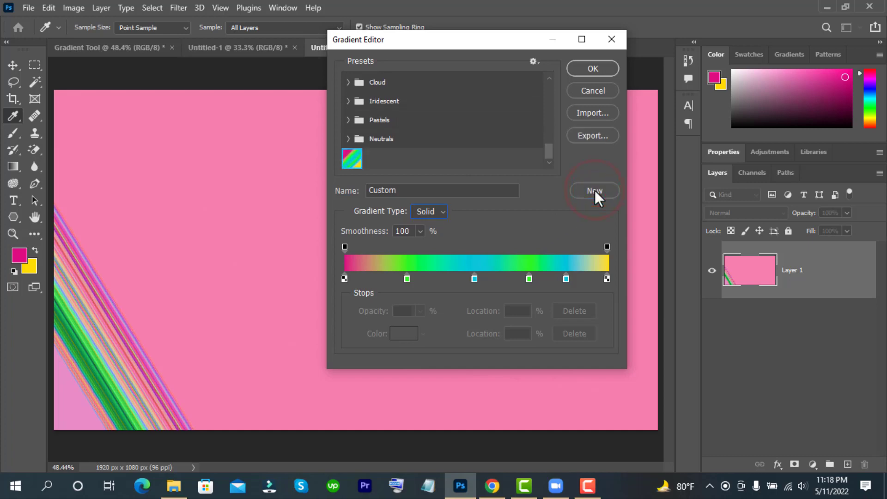
{"action": "left_click", "coordinate": [357, 165]}
{"action": "left_click", "coordinate": [529, 278]}
{"action": "left_click", "coordinate": [404, 333]}
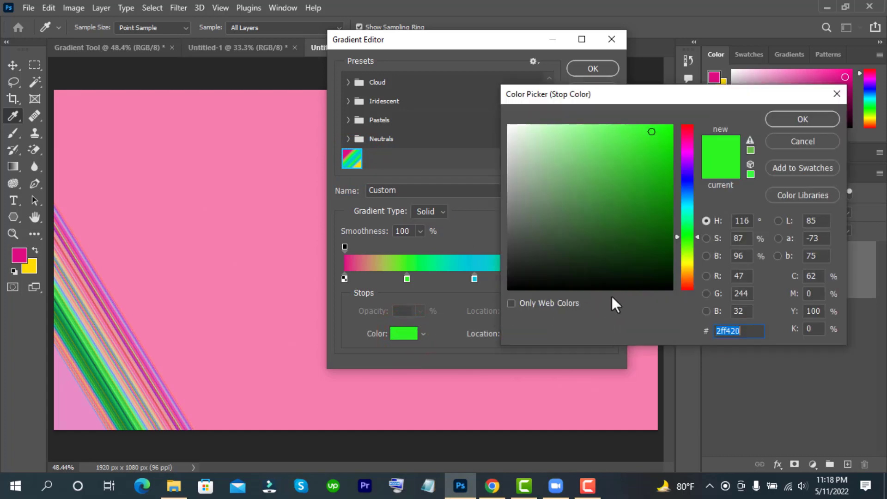
{"action": "left_click", "coordinate": [687, 282]}
{"action": "left_click", "coordinate": [663, 174]}
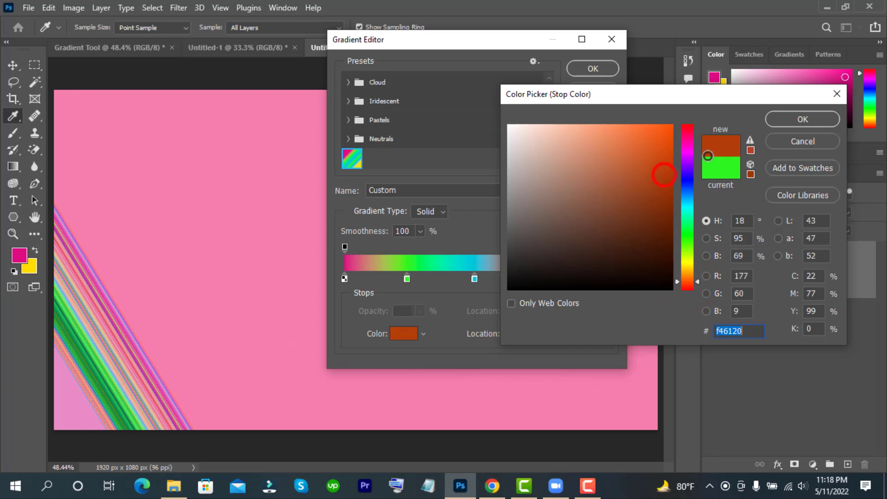
{"action": "left_click", "coordinate": [797, 118]}
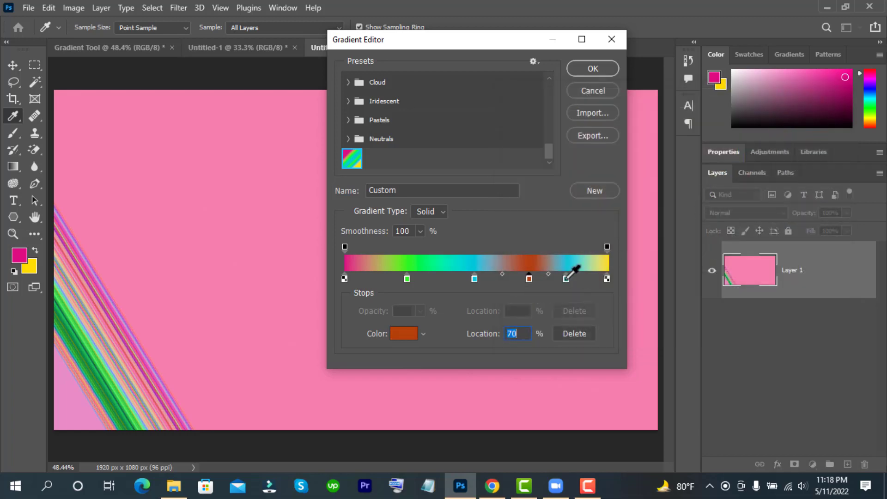
Step: Delete the cyan stop near the right end and save the result as a new preset
{"action": "left_click", "coordinate": [564, 279]}
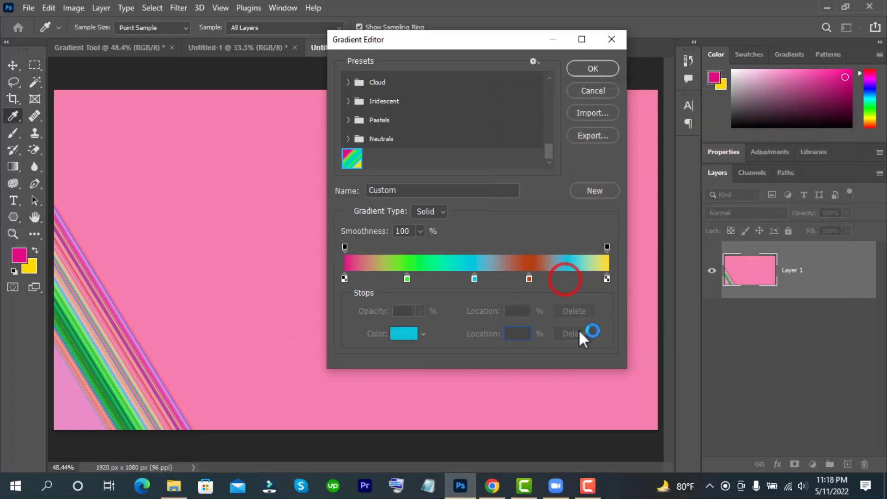
{"action": "left_click", "coordinate": [578, 330]}
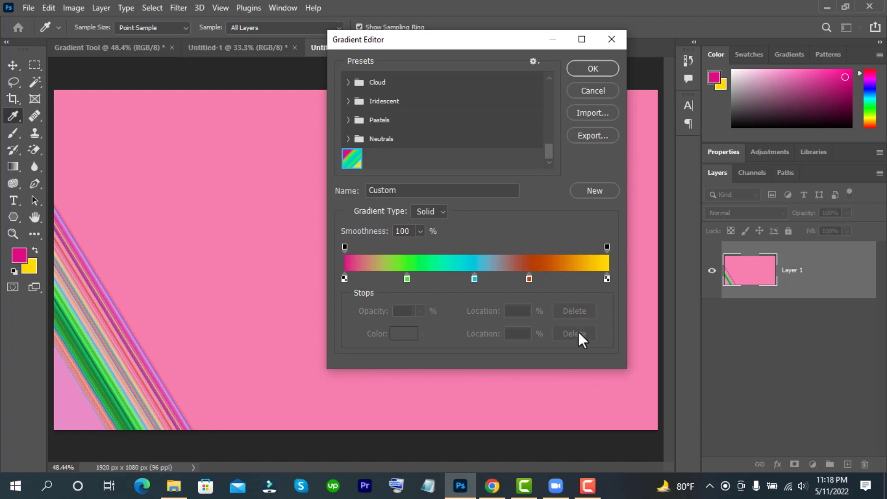
{"action": "left_click", "coordinate": [595, 190]}
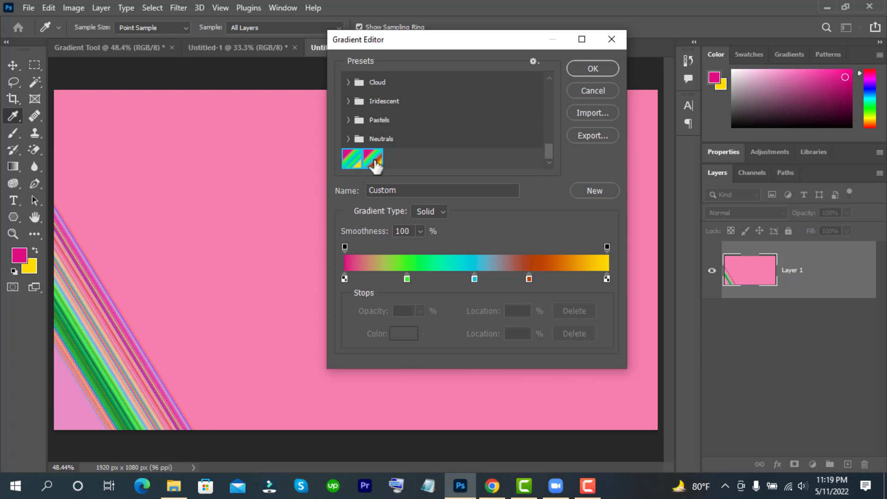
Step: Export the gradient presets as demo.grd into D:\OTD 102\Photoshop\21th
{"action": "left_click", "coordinate": [588, 134]}
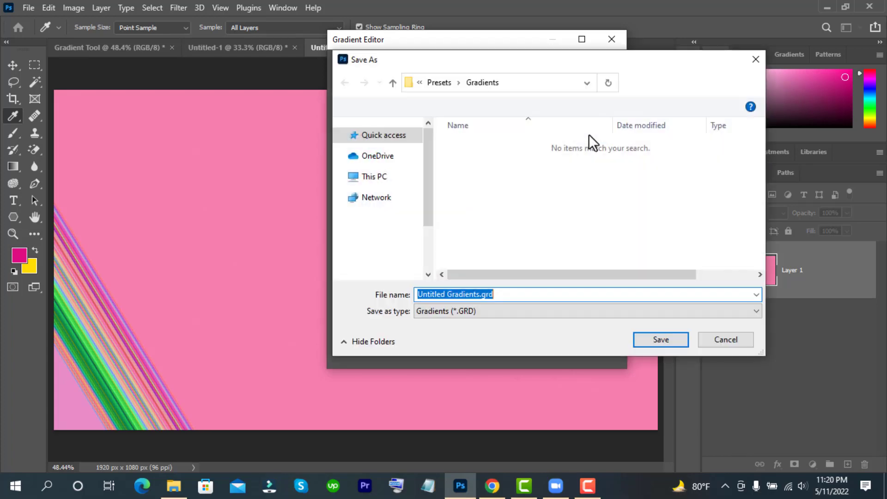
{"action": "scroll", "coordinate": [412, 245], "scroll_direction": "down", "scroll_amount": 2}
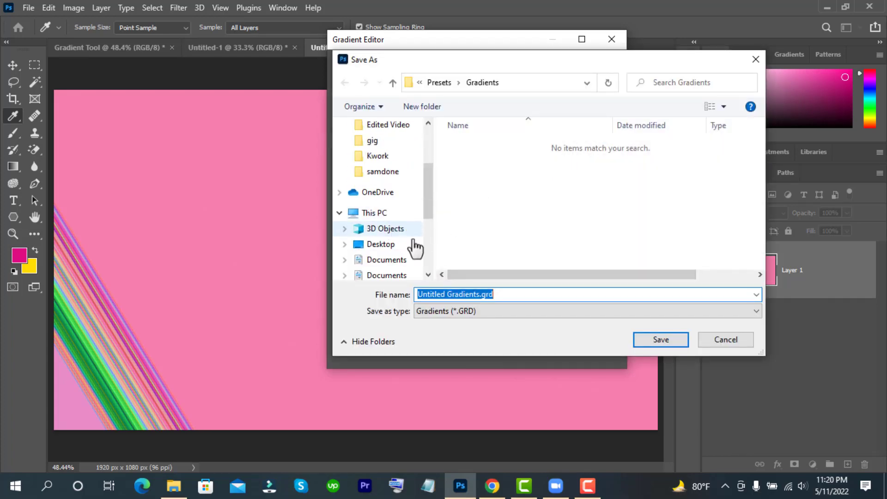
{"action": "scroll", "coordinate": [413, 244], "scroll_direction": "down", "scroll_amount": 2}
{"action": "left_click", "coordinate": [402, 271]}
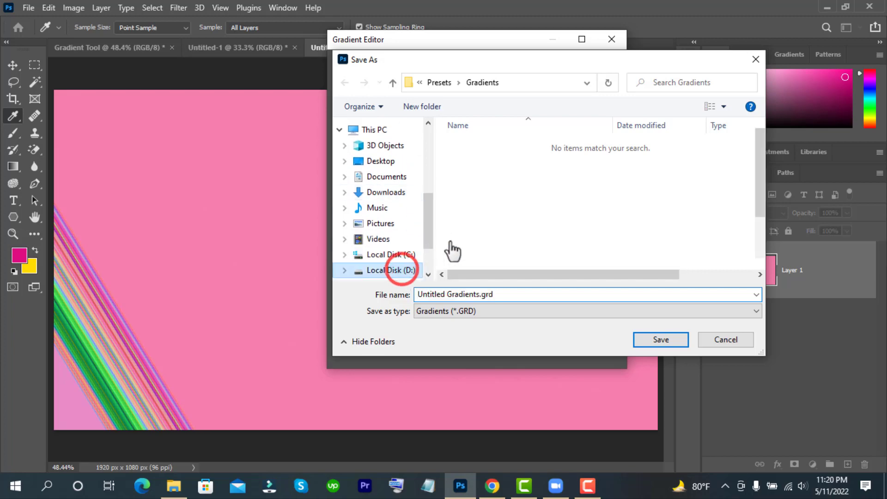
{"action": "double_click", "coordinate": [487, 221]}
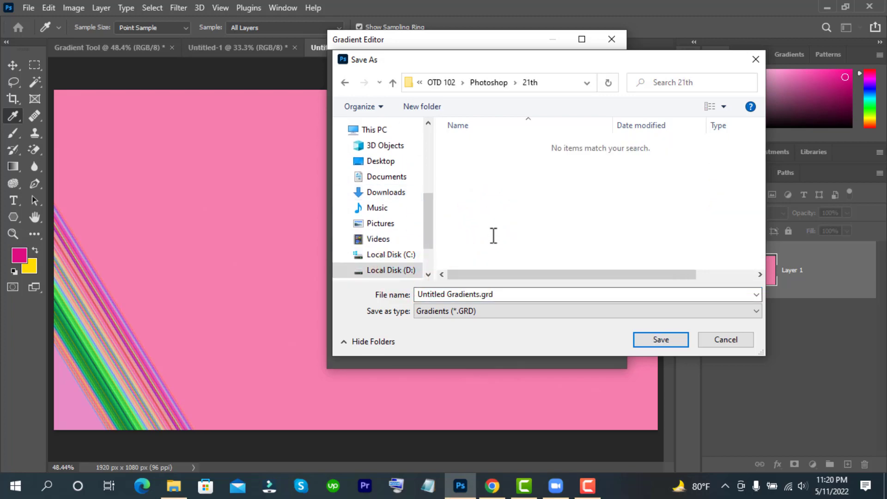
{"action": "triple_click", "coordinate": [505, 294]}
{"action": "type", "text": "demo"}
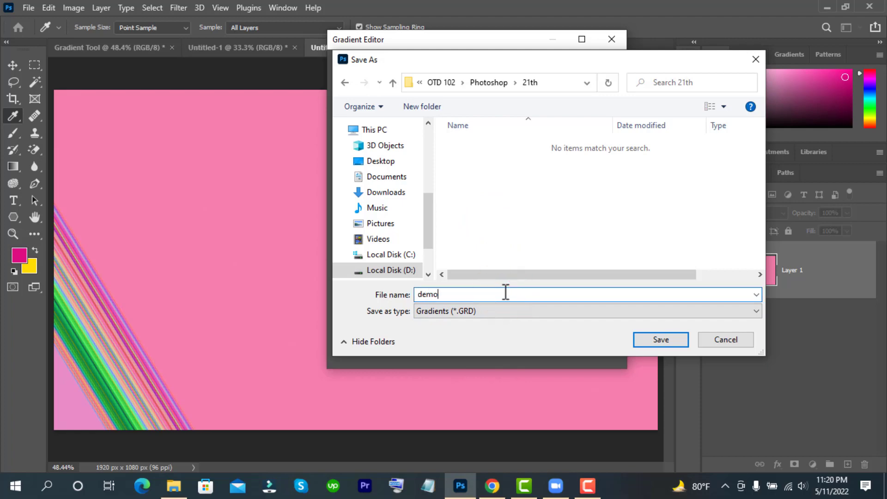
{"action": "left_click", "coordinate": [643, 342]}
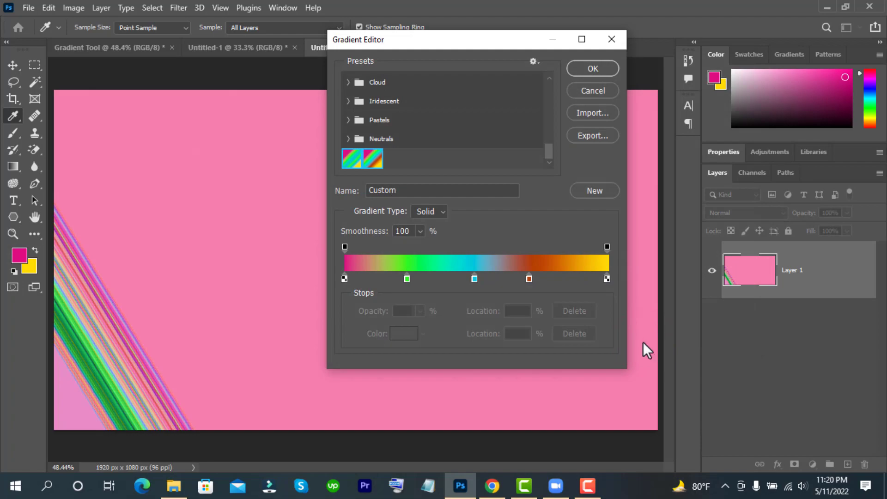
{"action": "left_click", "coordinate": [174, 485]}
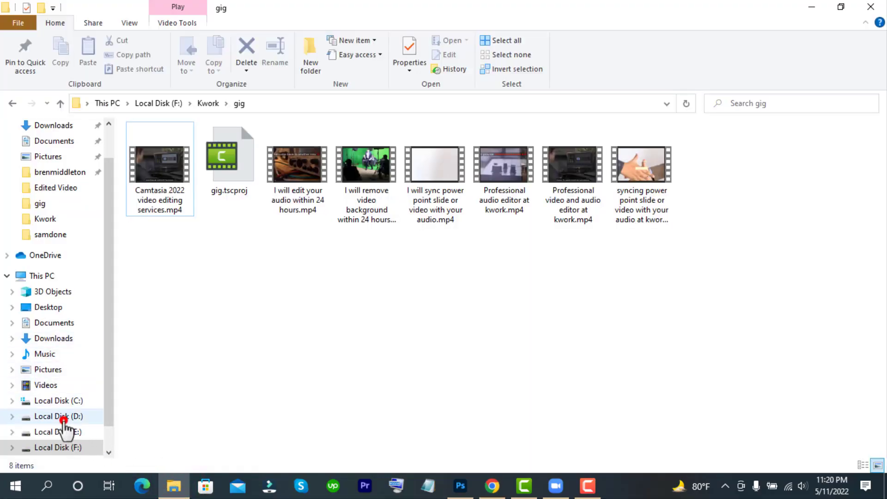
Step: Confirm demo.grd in the 21th folder using Large icons view, then return to Photoshop
{"action": "left_click", "coordinate": [62, 417]}
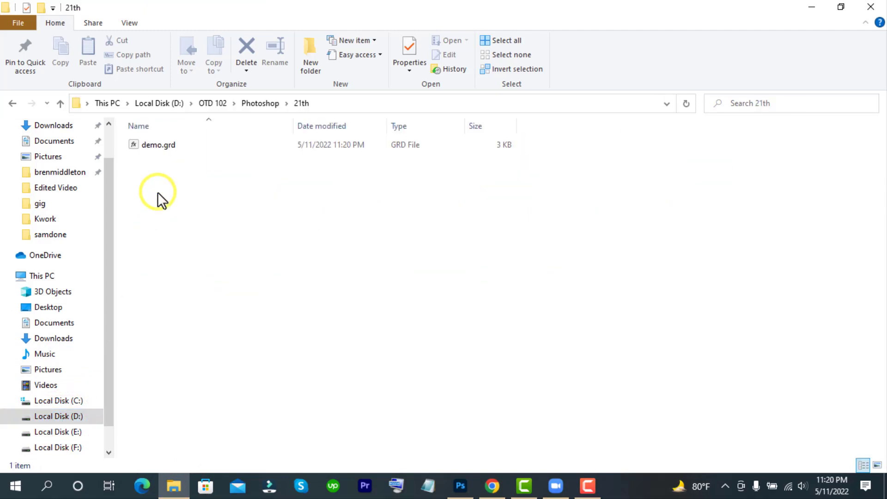
{"action": "right_click", "coordinate": [157, 193]}
{"action": "left_click", "coordinate": [333, 216]}
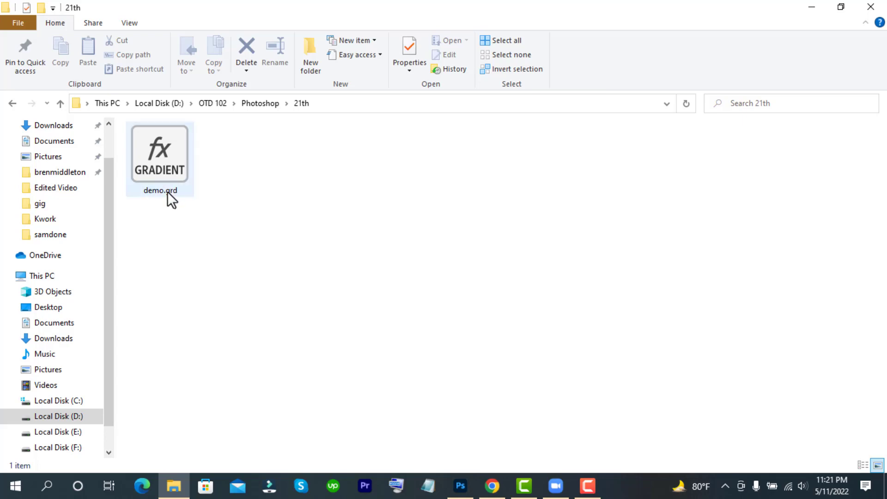
{"action": "left_click", "coordinate": [460, 485]}
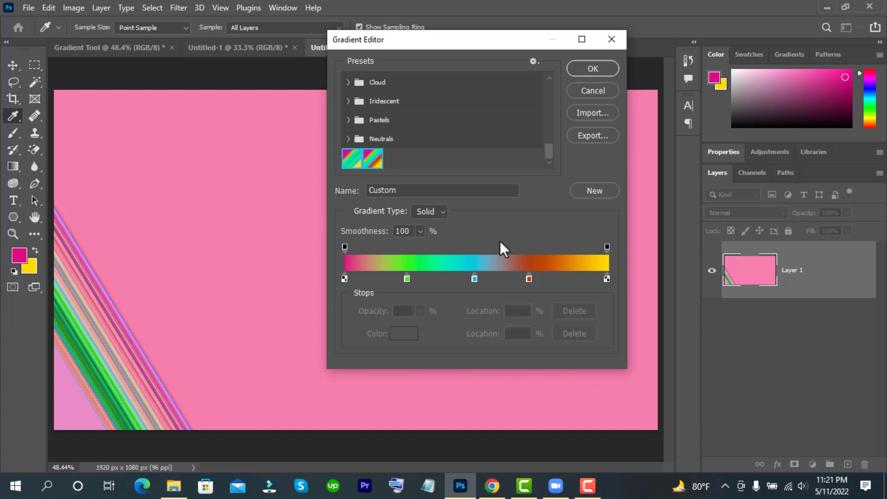
{"action": "left_click", "coordinate": [176, 485]}
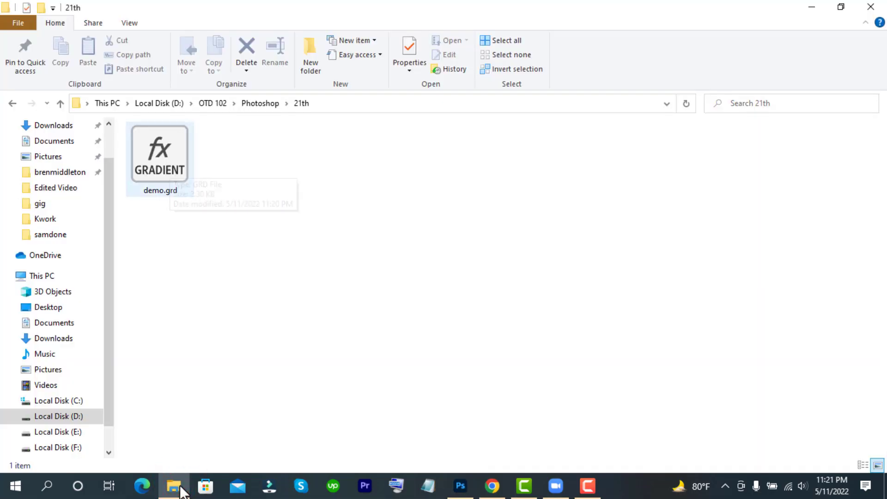
{"action": "left_click", "coordinate": [460, 485]}
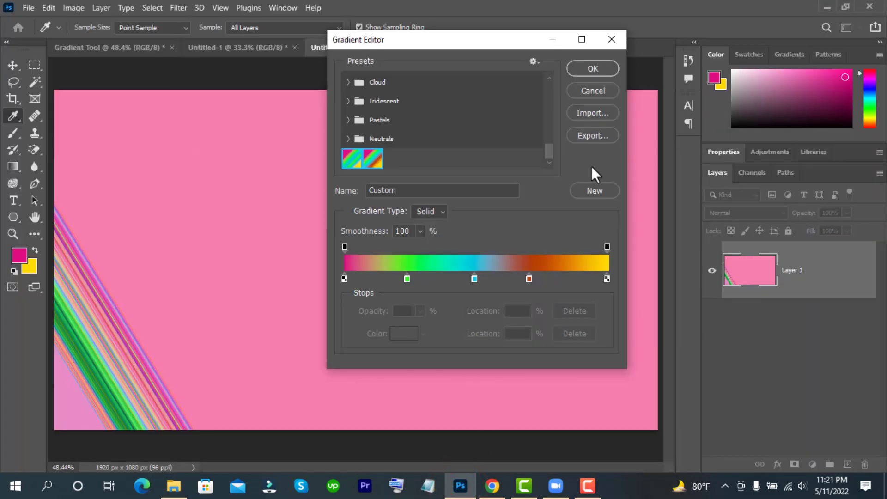
Step: Delete the second Custom gradient preset and confirm the deletion
{"action": "left_click", "coordinate": [401, 157]}
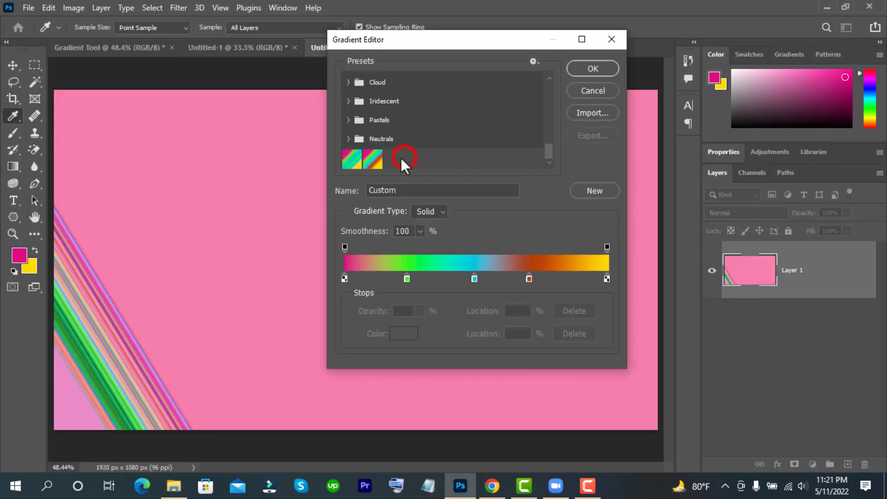
{"action": "left_click", "coordinate": [372, 160]}
{"action": "right_click", "coordinate": [372, 166]}
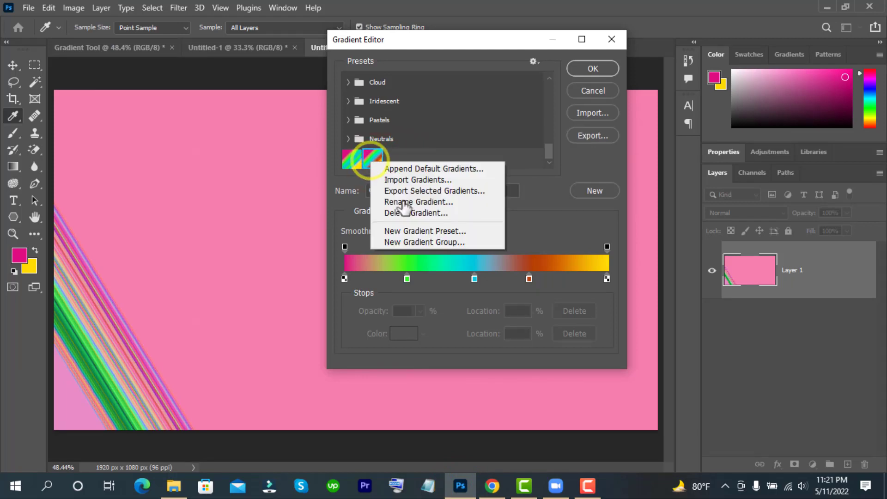
{"action": "left_click", "coordinate": [411, 213]}
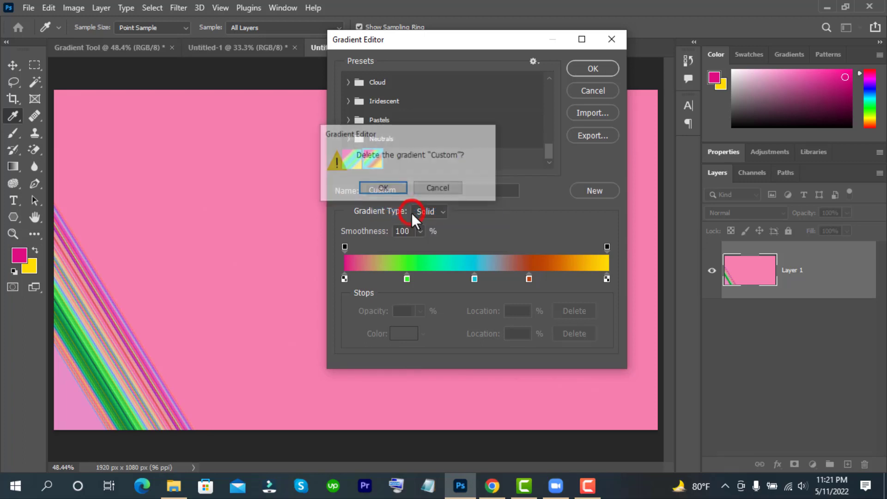
{"action": "left_click", "coordinate": [394, 189]}
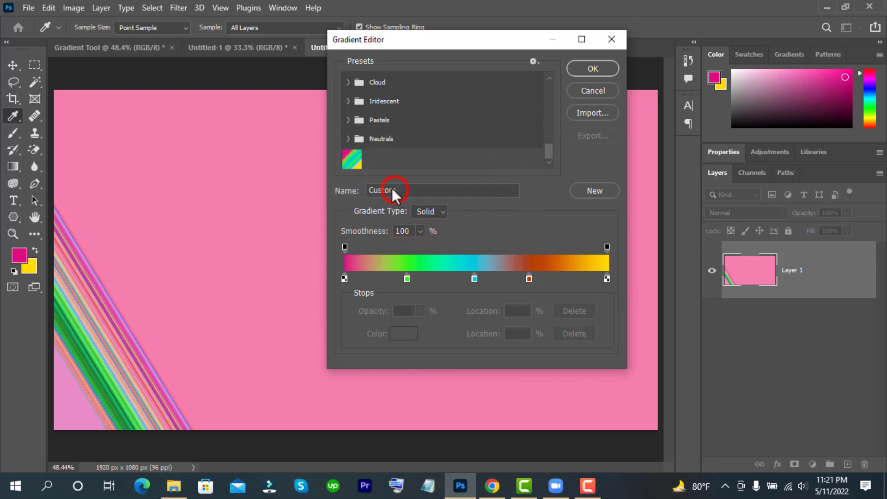
Step: Delete the remaining Custom gradient preset, leaving only the preset folders
{"action": "left_click", "coordinate": [354, 160]}
{"action": "right_click", "coordinate": [355, 160]}
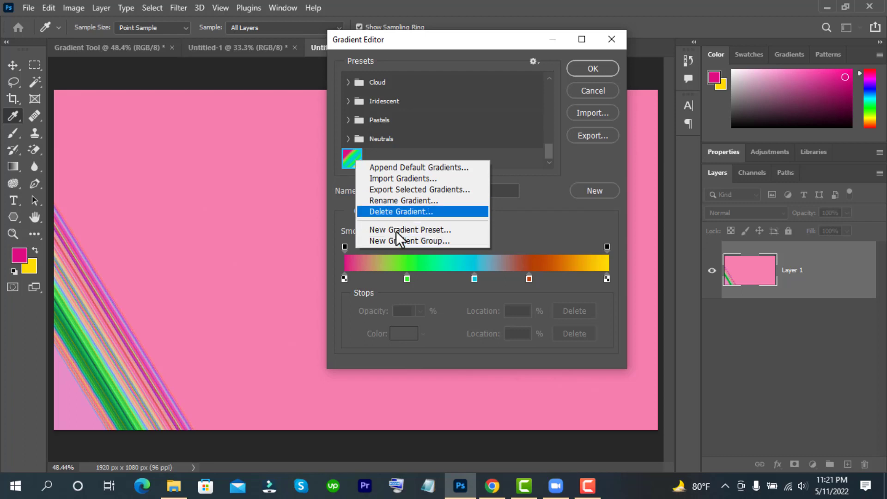
{"action": "key", "text": "Up"}
{"action": "key", "text": "Up"}
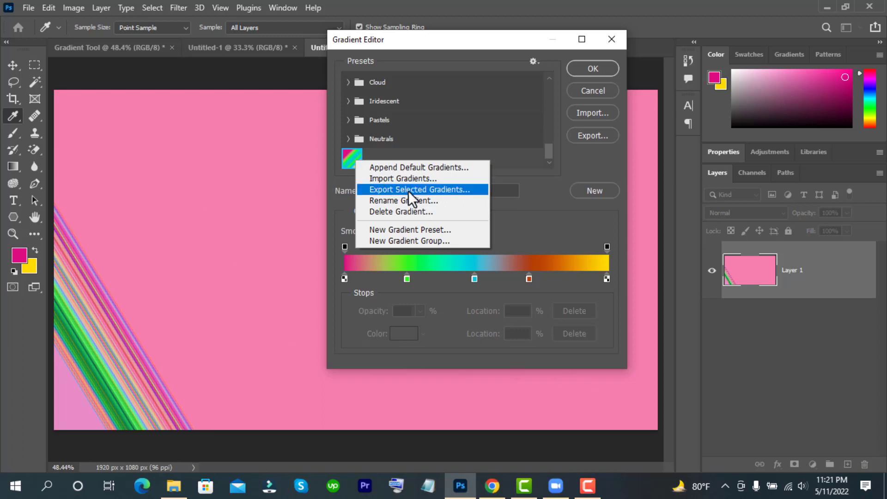
{"action": "key", "text": "Up"}
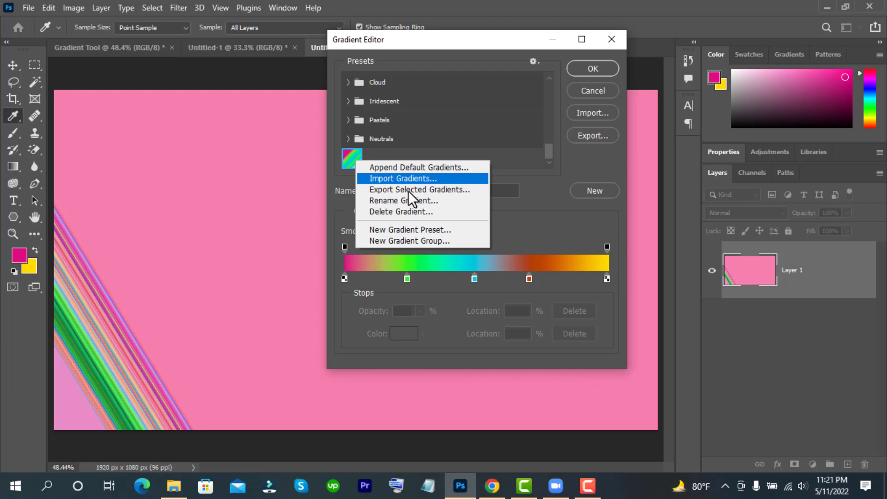
{"action": "key", "text": "Up"}
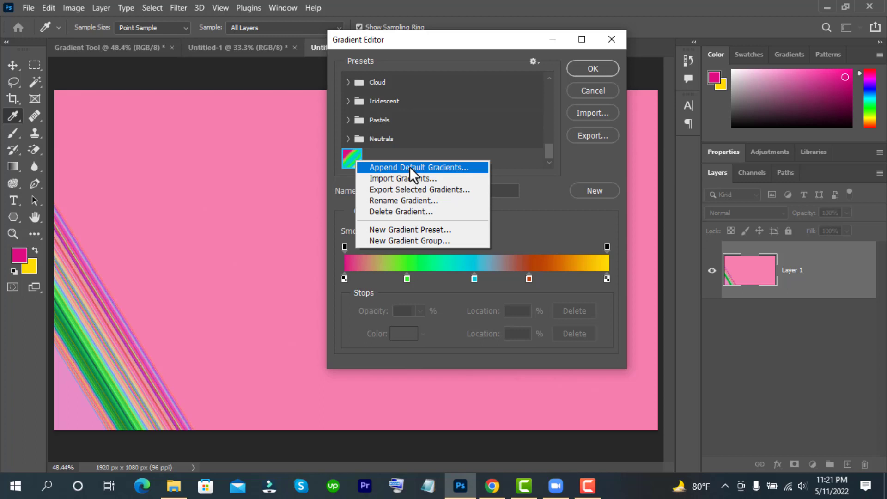
{"action": "left_click", "coordinate": [501, 160]}
{"action": "right_click", "coordinate": [357, 164]}
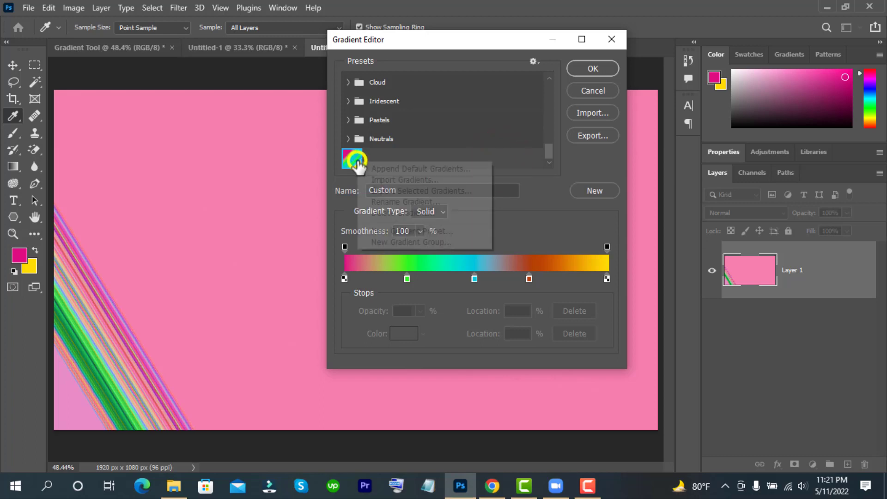
{"action": "left_click", "coordinate": [386, 216]}
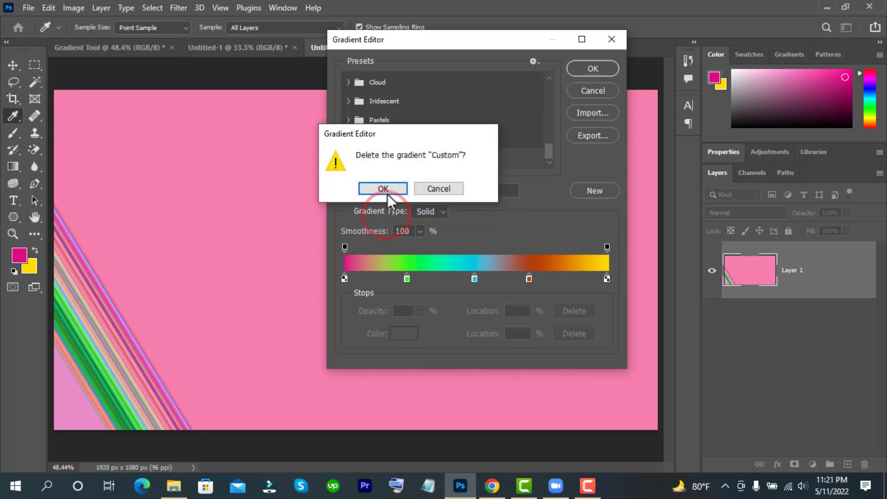
{"action": "left_click", "coordinate": [387, 188]}
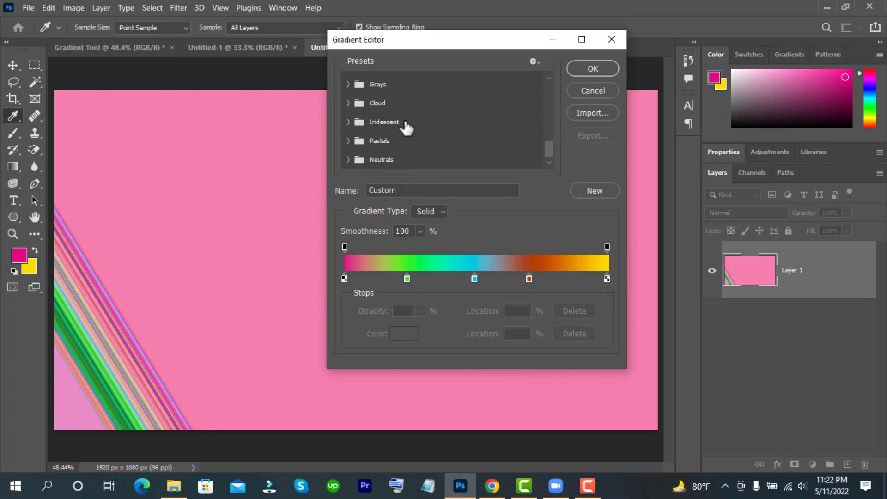
Step: Start a gradient import from the Gradient Editor and browse to Local Disk (D:)
{"action": "scroll", "coordinate": [405, 126], "scroll_direction": "up", "scroll_amount": 5}
{"action": "scroll", "coordinate": [405, 125], "scroll_direction": "up", "scroll_amount": 1}
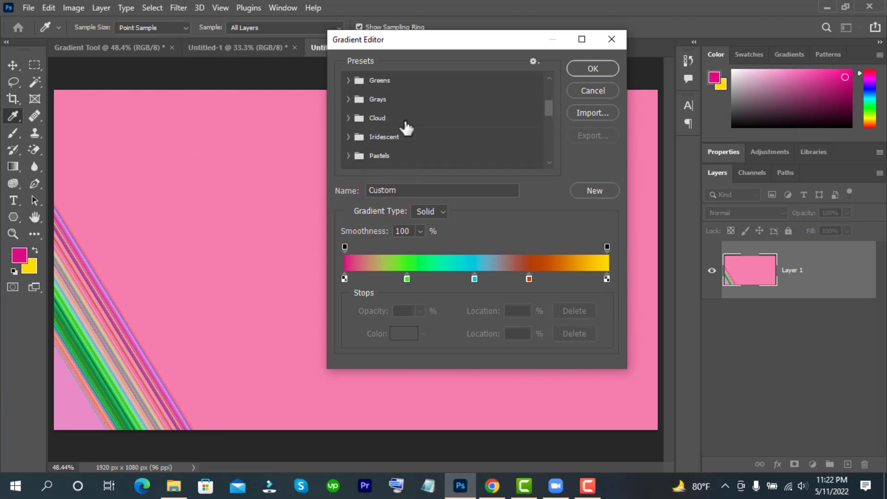
{"action": "scroll", "coordinate": [405, 126], "scroll_direction": "up", "scroll_amount": 3}
{"action": "scroll", "coordinate": [405, 125], "scroll_direction": "up", "scroll_amount": 3}
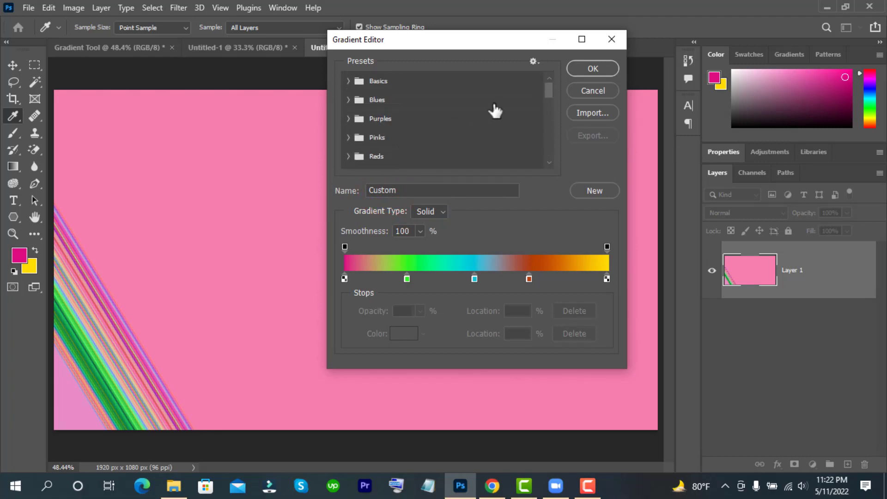
{"action": "left_click_drag", "start_coordinate": [547, 93], "coordinate": [559, 178]}
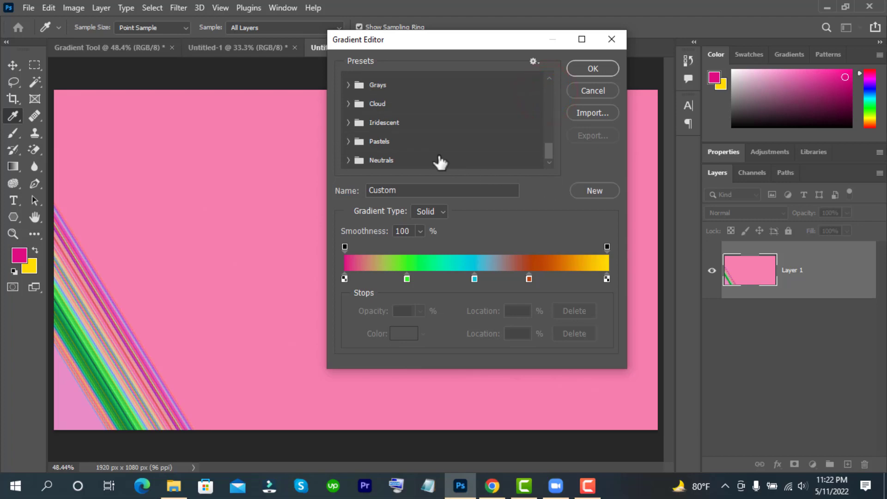
{"action": "left_click", "coordinate": [587, 113]}
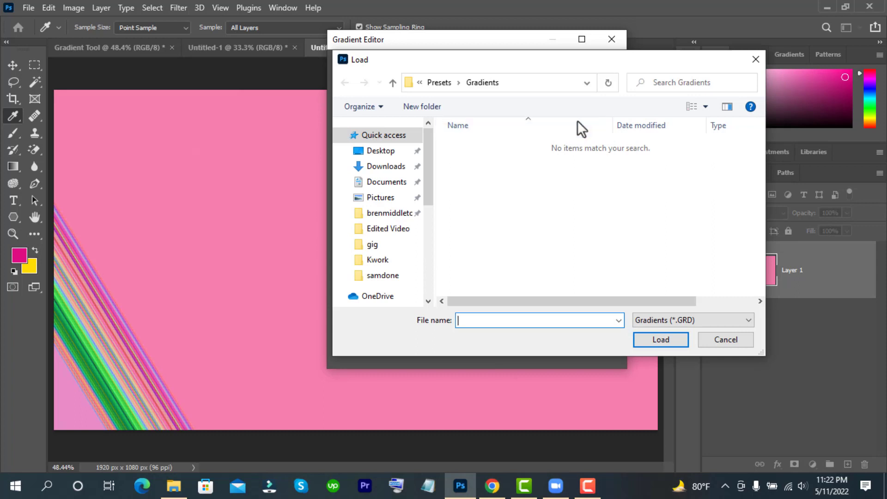
{"action": "scroll", "coordinate": [405, 253], "scroll_direction": "down", "scroll_amount": 3}
{"action": "scroll", "coordinate": [404, 251], "scroll_direction": "down", "scroll_amount": 1}
{"action": "scroll", "coordinate": [405, 253], "scroll_direction": "down", "scroll_amount": 1}
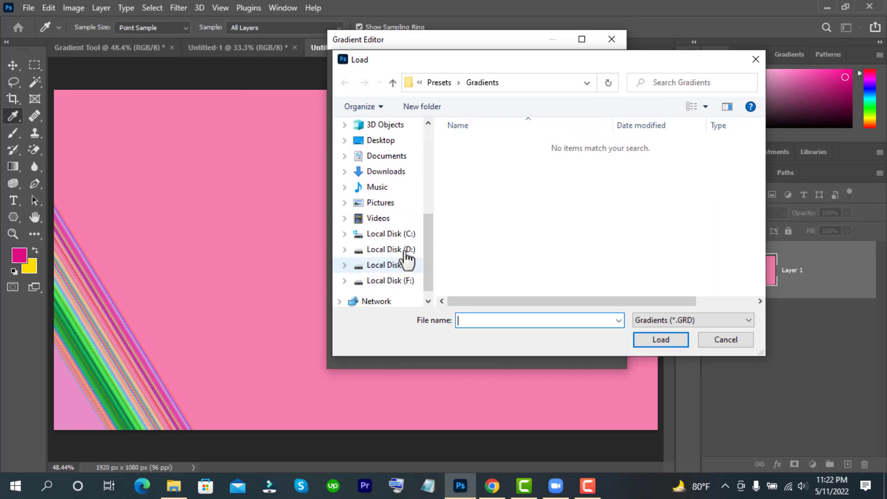
{"action": "left_click", "coordinate": [406, 250]}
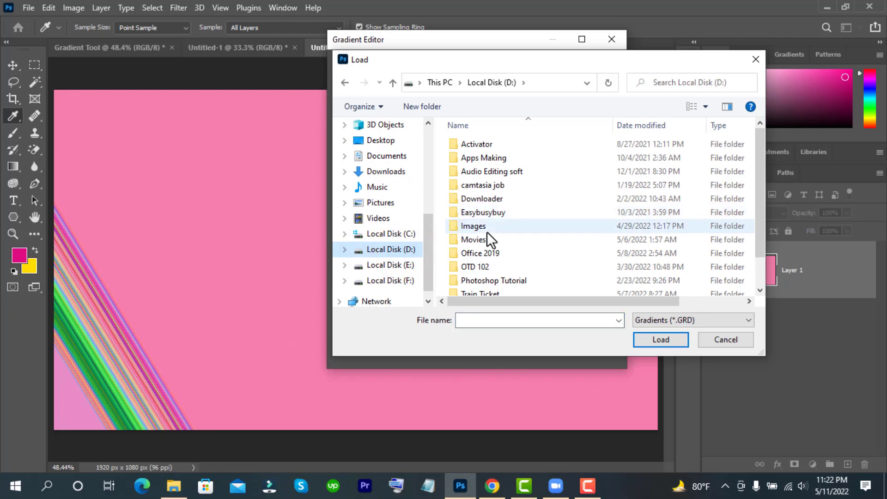
Step: Go into OTD 102 > Photoshop > 21th and load demo.grd
{"action": "scroll", "coordinate": [487, 232], "scroll_direction": "down", "scroll_amount": 1}
{"action": "double_click", "coordinate": [487, 232]}
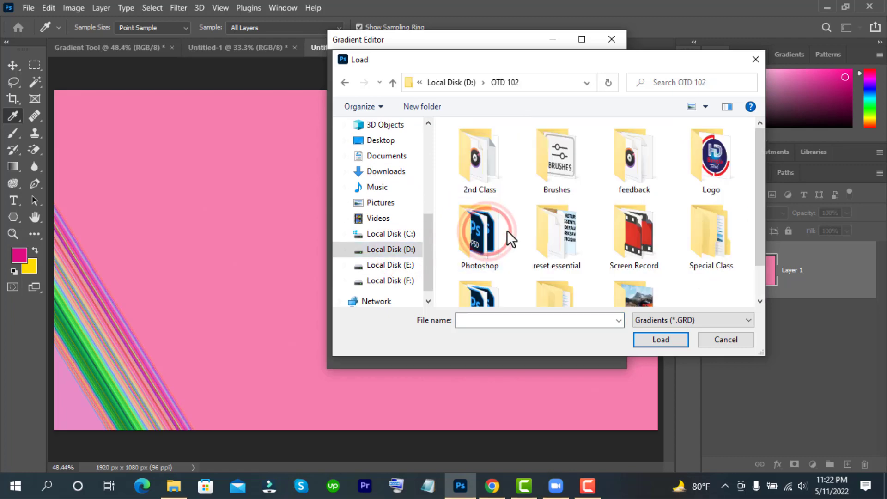
{"action": "scroll", "coordinate": [506, 231], "scroll_direction": "down", "scroll_amount": 1}
{"action": "double_click", "coordinate": [478, 209]}
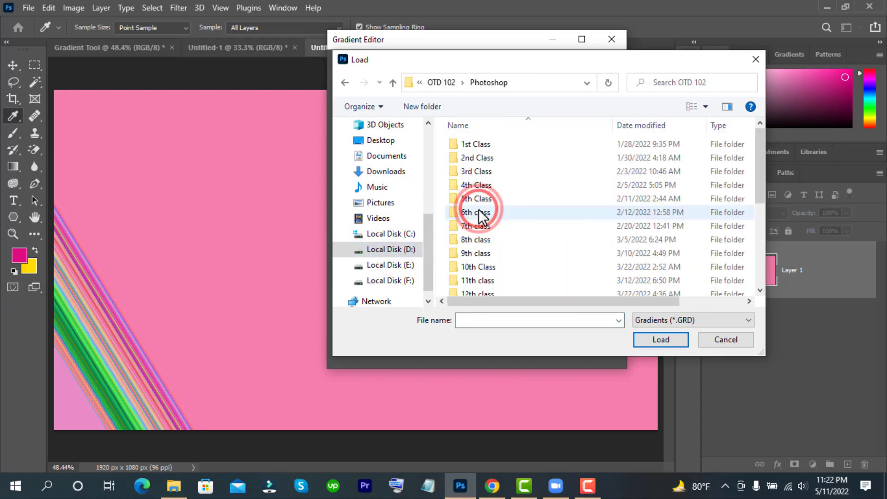
{"action": "scroll", "coordinate": [478, 209], "scroll_direction": "down", "scroll_amount": 1}
{"action": "scroll", "coordinate": [478, 208], "scroll_direction": "down", "scroll_amount": 3}
{"action": "left_click", "coordinate": [478, 248]}
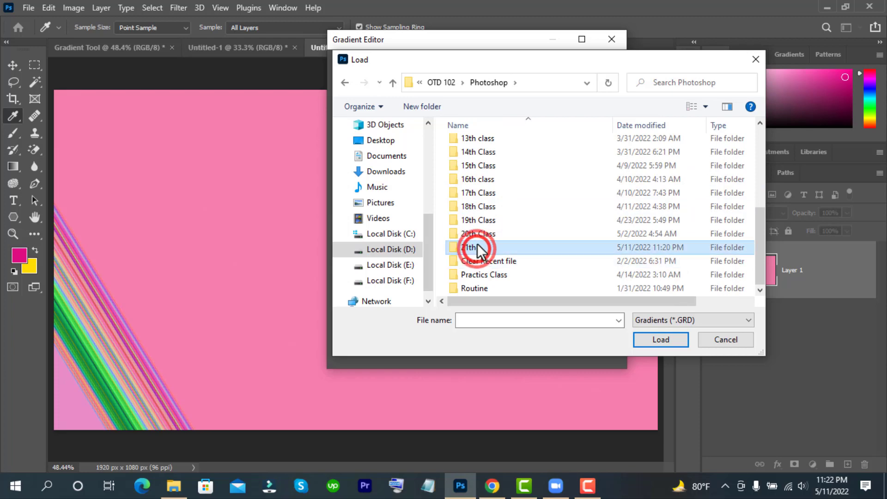
{"action": "double_click", "coordinate": [478, 248]}
{"action": "left_click", "coordinate": [487, 144]}
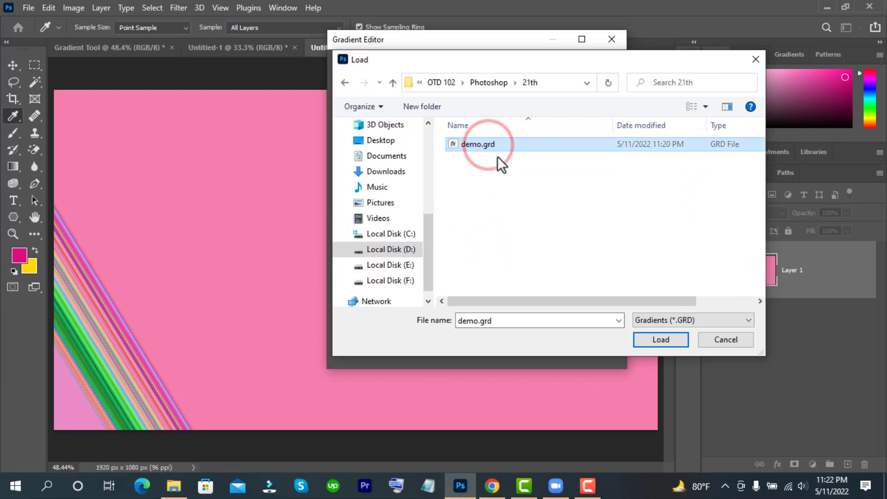
{"action": "left_click", "coordinate": [659, 340]}
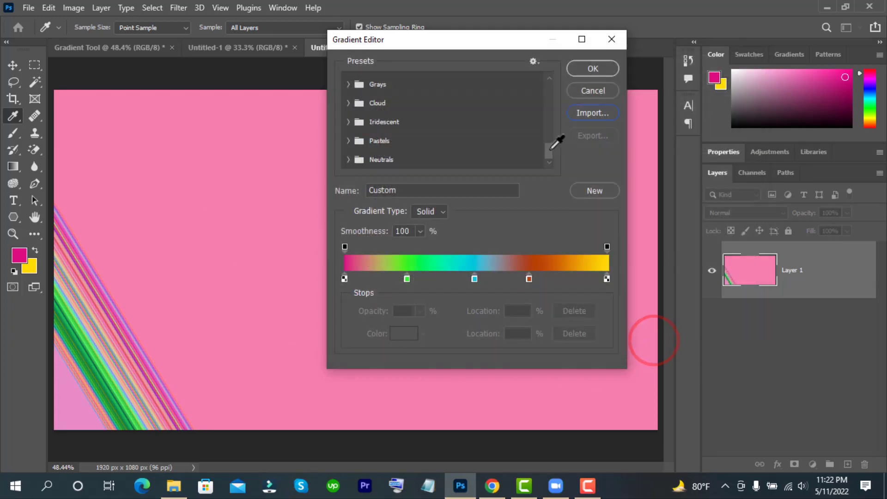
Step: Expand the demo gradient folder; move the orange-red stop to 86% and cyan to 59%
{"action": "mouse_move", "coordinate": [549, 150]}
{"action": "left_mouse_down"}
{"action": "mouse_move", "coordinate": [547, 92]}
{"action": "mouse_move", "coordinate": [558, 188]}
{"action": "left_mouse_up"}
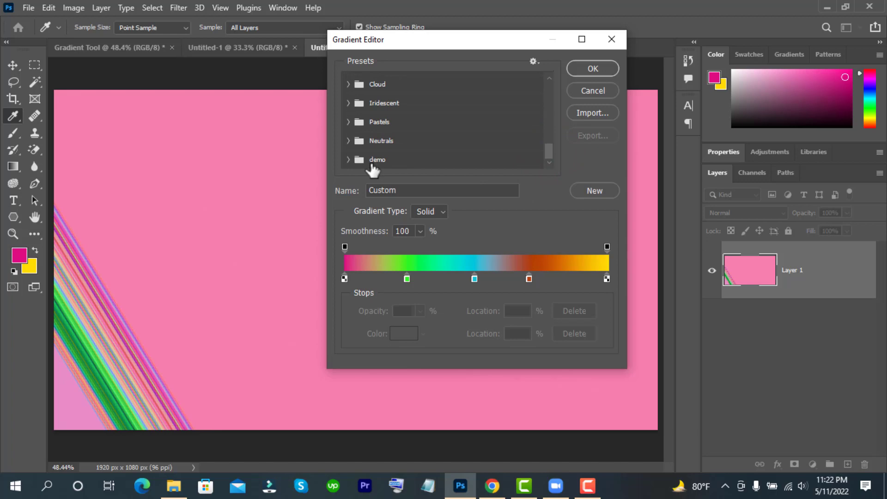
{"action": "left_click", "coordinate": [347, 159]}
{"action": "scroll", "coordinate": [401, 152], "scroll_direction": "down", "scroll_amount": 1}
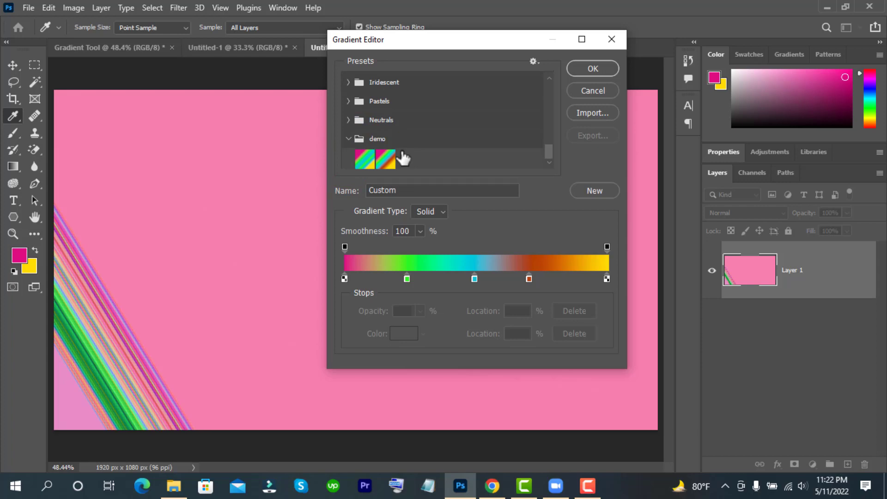
{"action": "left_click_drag", "start_coordinate": [529, 278], "coordinate": [569, 279]}
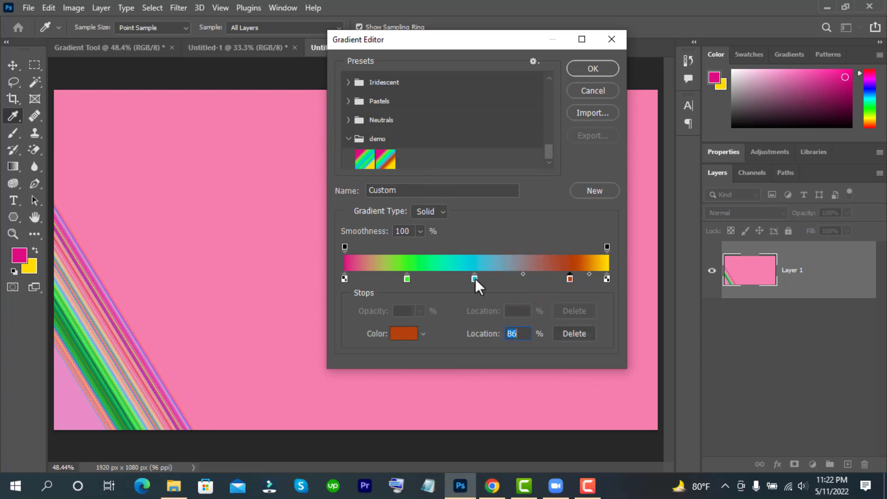
{"action": "left_click_drag", "start_coordinate": [475, 279], "coordinate": [500, 278]}
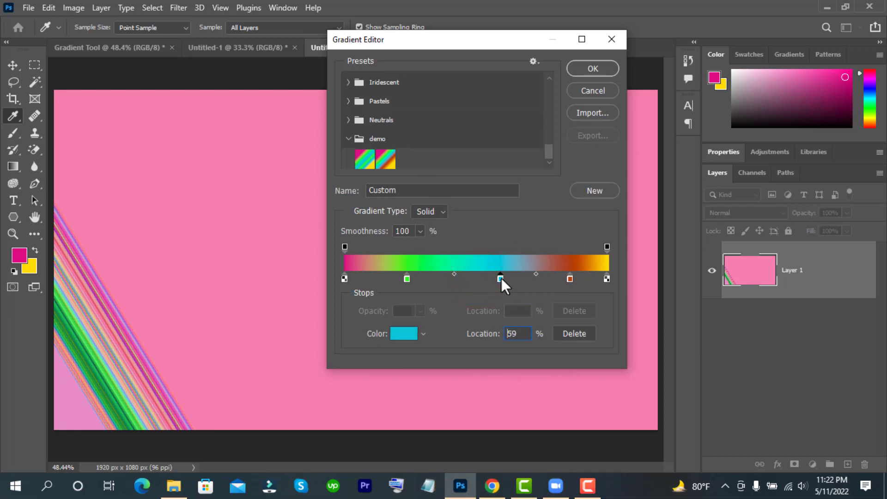
Step: Change the cyan stop's colour to a lighter cyan
{"action": "left_click", "coordinate": [405, 333]}
{"action": "left_click", "coordinate": [606, 139]}
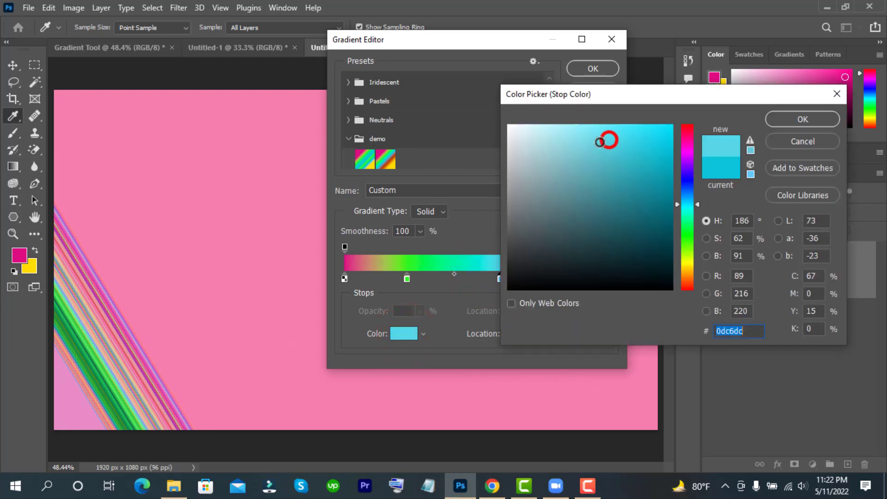
{"action": "left_click", "coordinate": [570, 146]}
{"action": "left_click", "coordinate": [785, 119]}
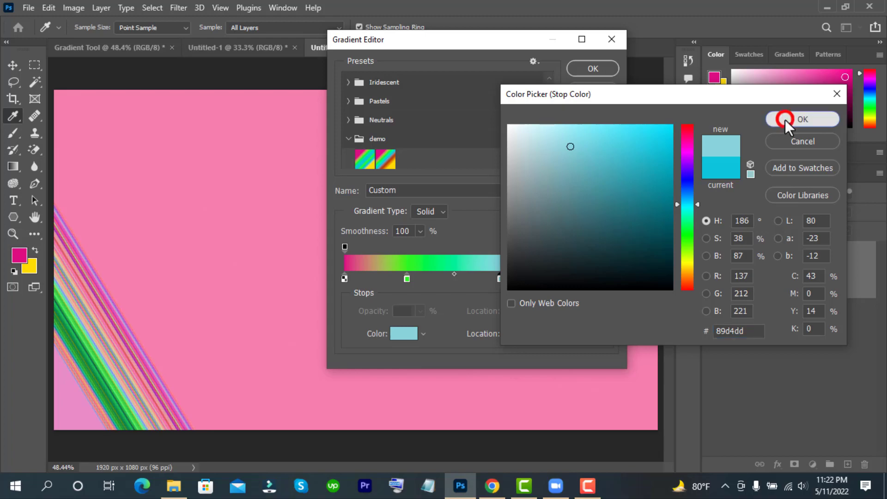
Step: Try both demo gradients and accept the first one as the active gradient
{"action": "left_click", "coordinate": [385, 161]}
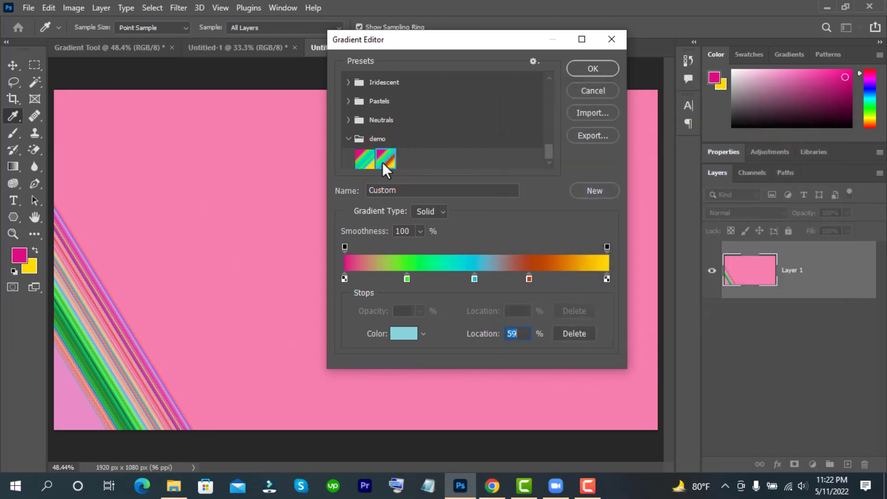
{"action": "left_click", "coordinate": [365, 161]}
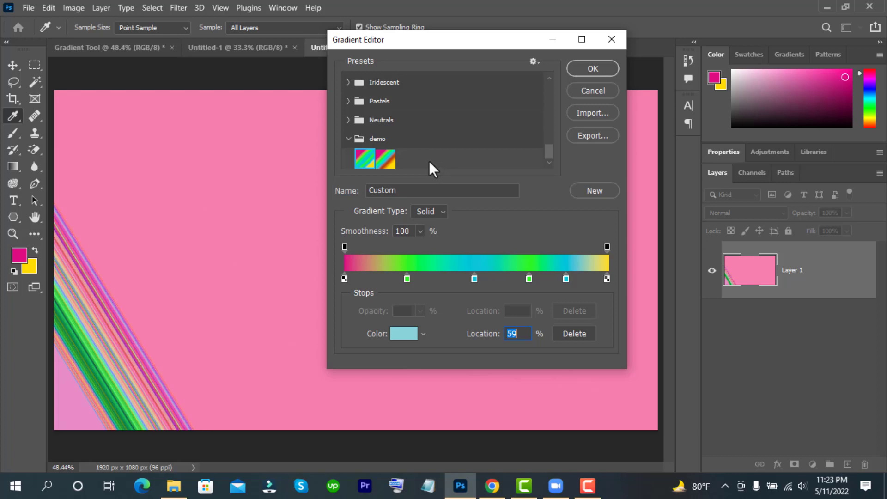
{"action": "left_click", "coordinate": [599, 70]}
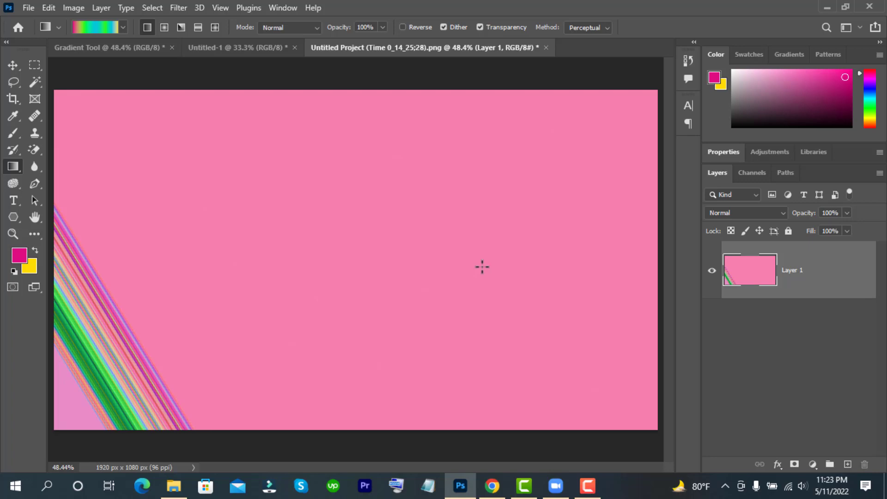
{"action": "right_click", "coordinate": [13, 166]}
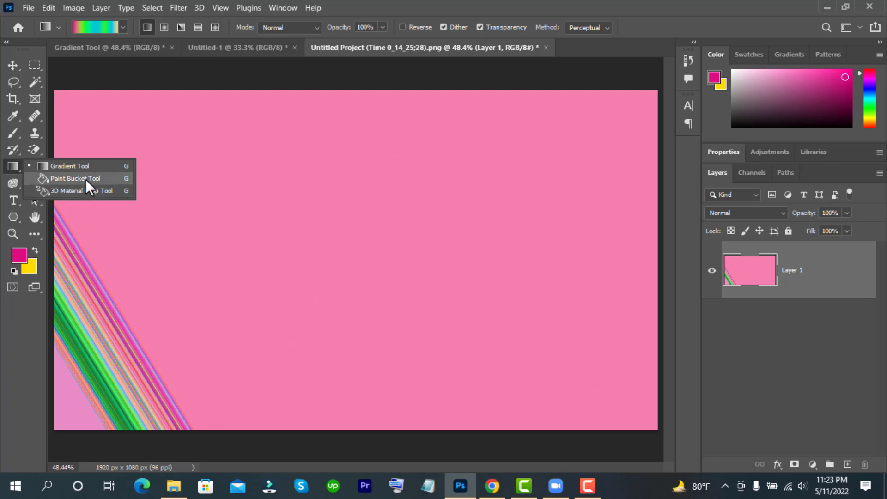
{"action": "left_click", "coordinate": [62, 165]}
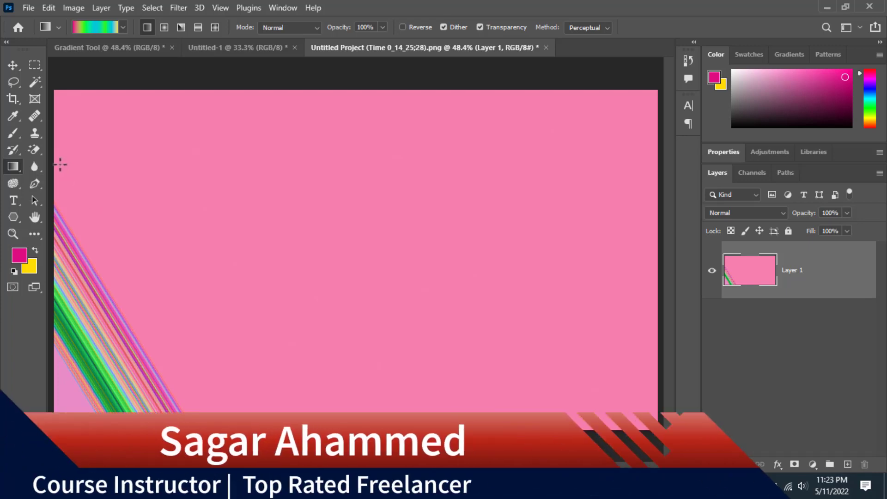
{"action": "left_click", "coordinate": [36, 166]}
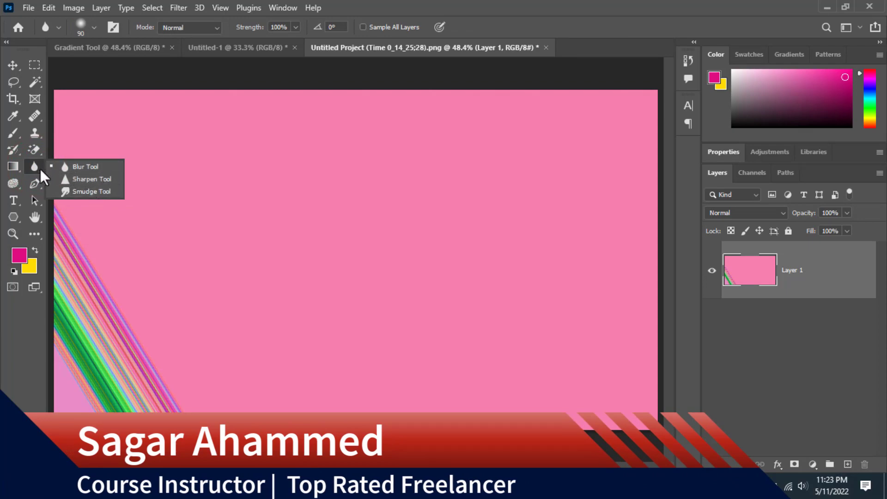
{"action": "left_click", "coordinate": [17, 165]}
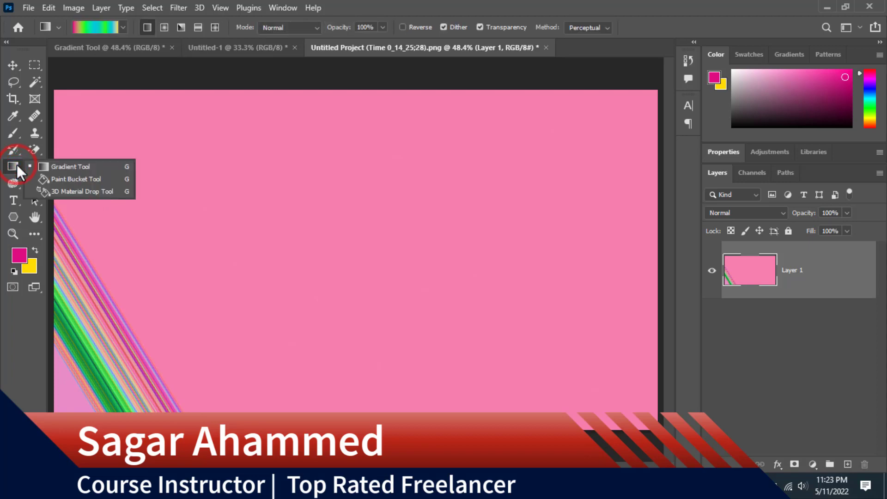